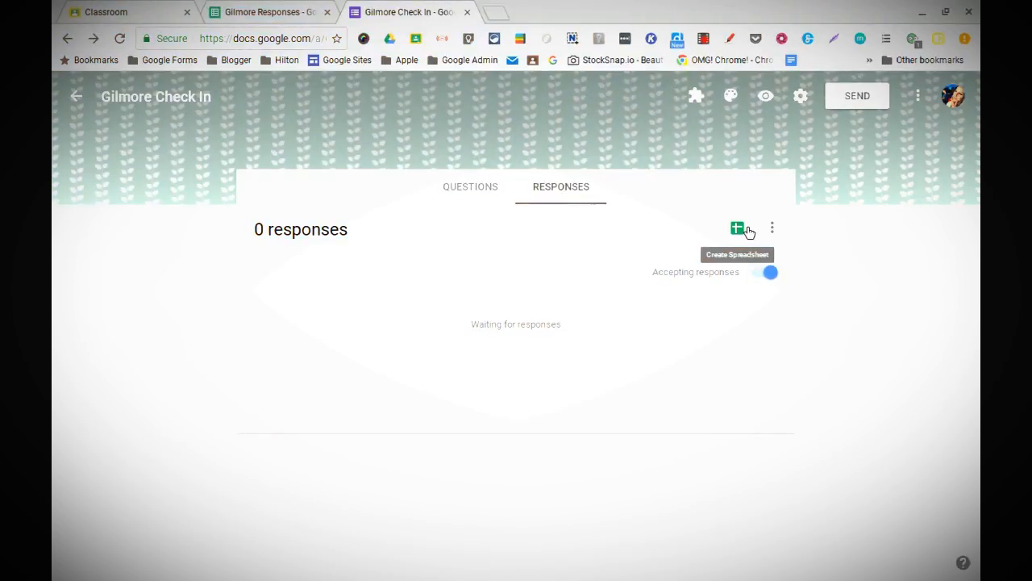
Step: Send the Gilmore Check In form's responses to the existing Gilmore Responses spreadsheet
{"action": "left_click", "coordinate": [738, 231]}
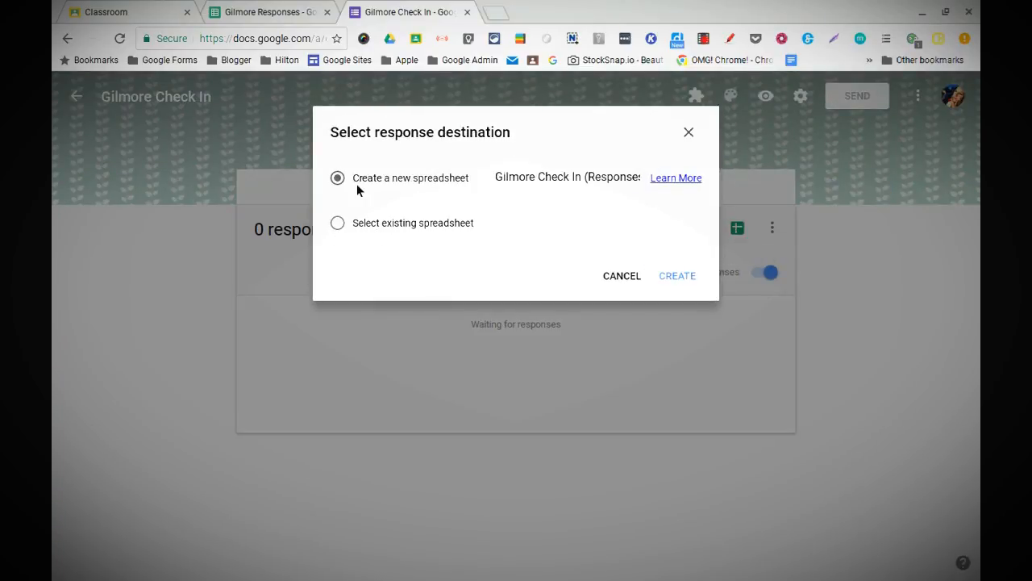
{"action": "left_click", "coordinate": [345, 226]}
{"action": "left_click", "coordinate": [670, 278]}
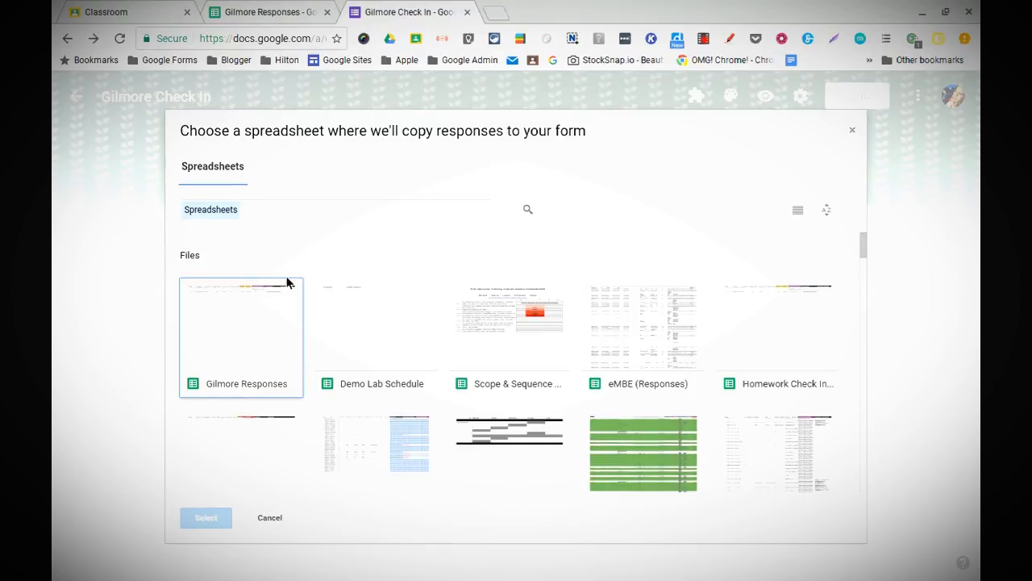
{"action": "left_click", "coordinate": [256, 326]}
{"action": "mouse_move", "coordinate": [149, 569]}
{"action": "left_click", "coordinate": [195, 526]}
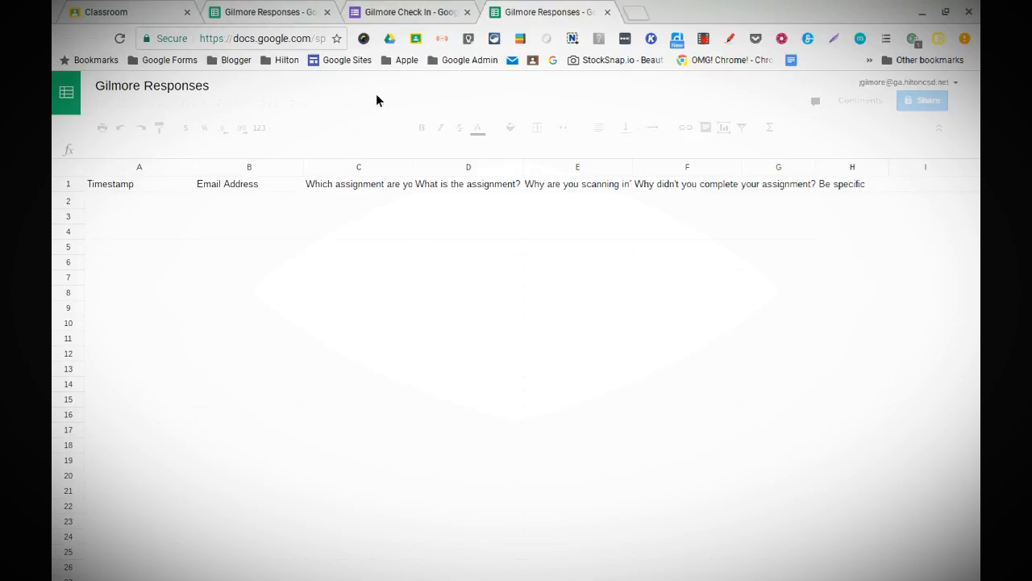
Step: Close the duplicate Gilmore Responses tab and view the Form Responses 1 sheet
{"action": "left_click", "coordinate": [327, 13]}
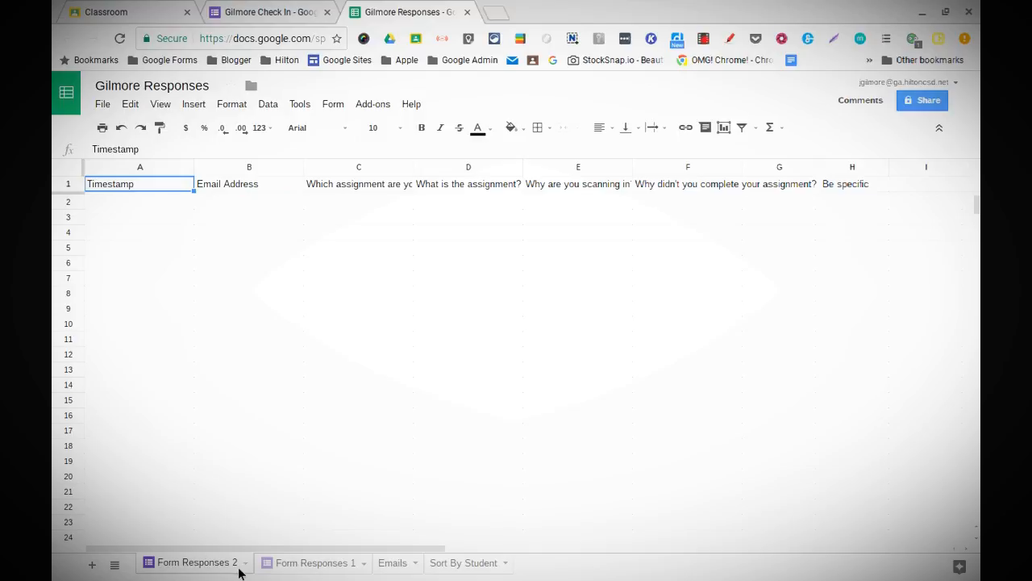
{"action": "left_click", "coordinate": [300, 564]}
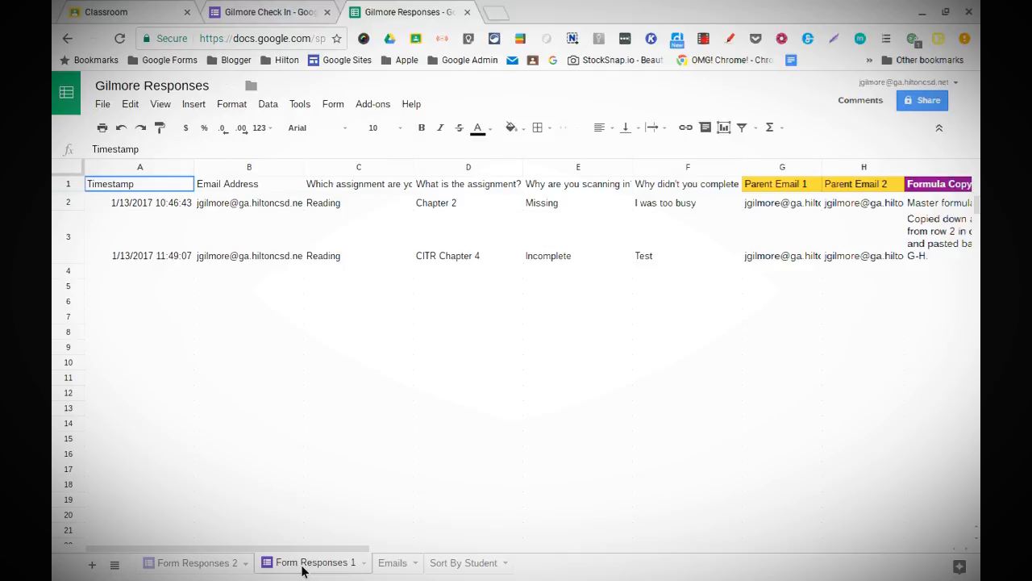
Step: On the Emails sheet, widen column A so the full student email in A2 shows
{"action": "left_click", "coordinate": [395, 563]}
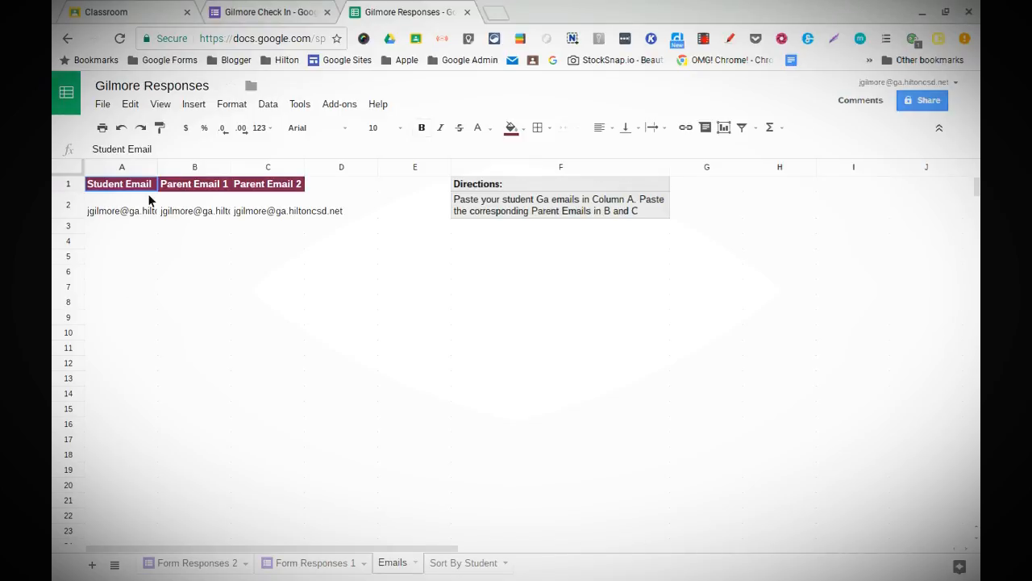
{"action": "left_click", "coordinate": [119, 228]}
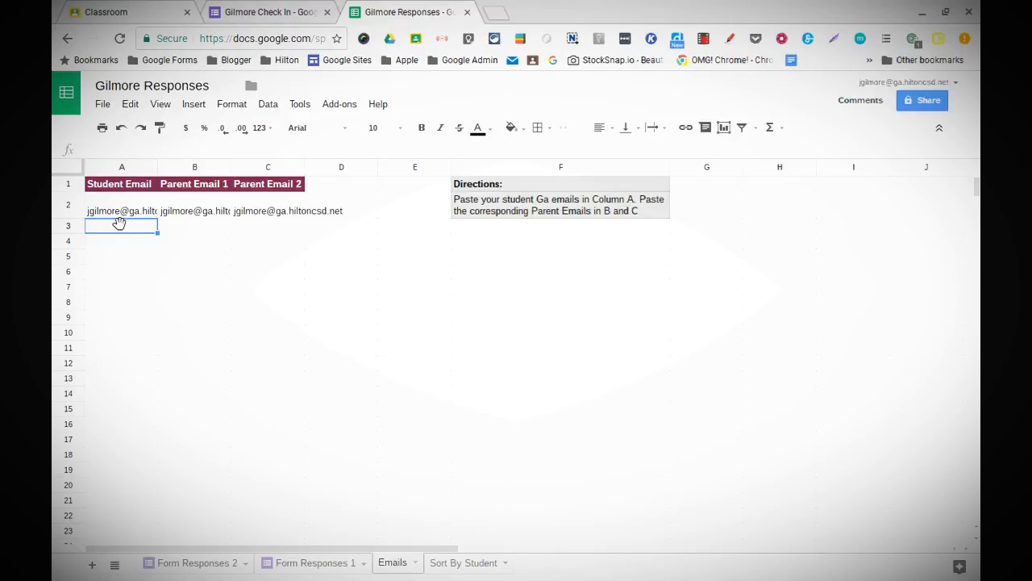
{"action": "left_click", "coordinate": [120, 213]}
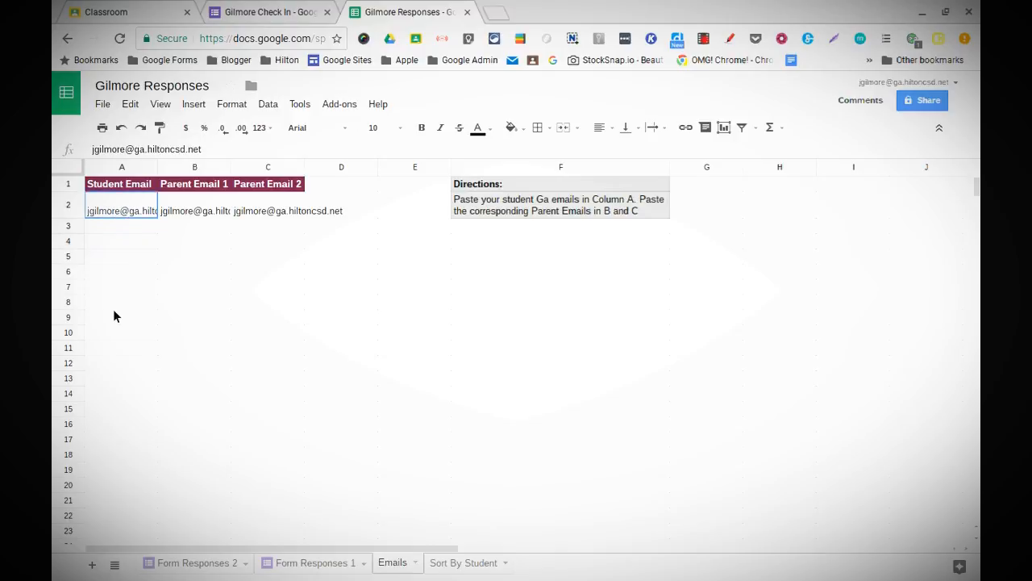
{"action": "left_click", "coordinate": [121, 505], "text": "shift"}
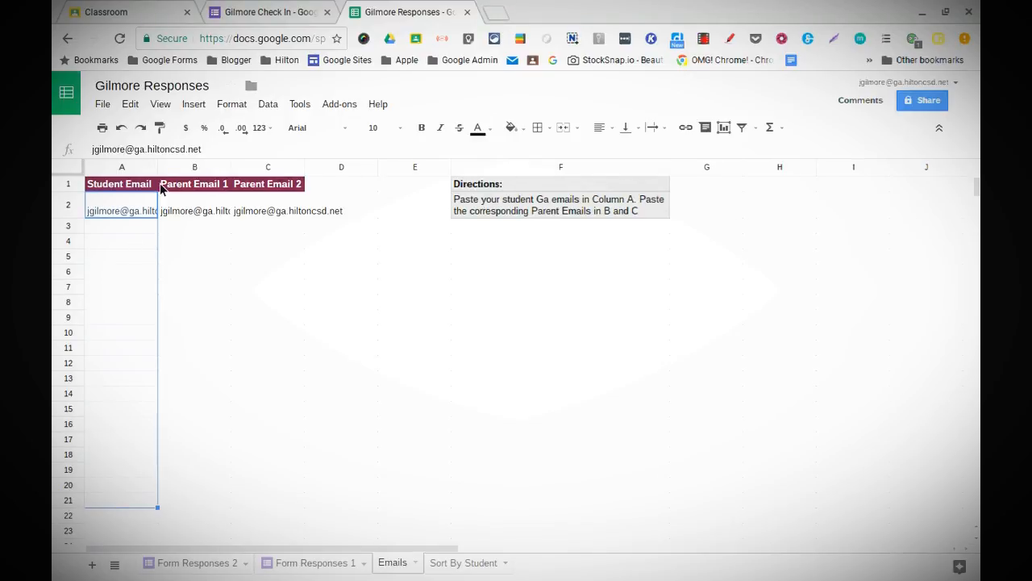
{"action": "left_click_drag", "start_coordinate": [162, 174], "coordinate": [218, 169]}
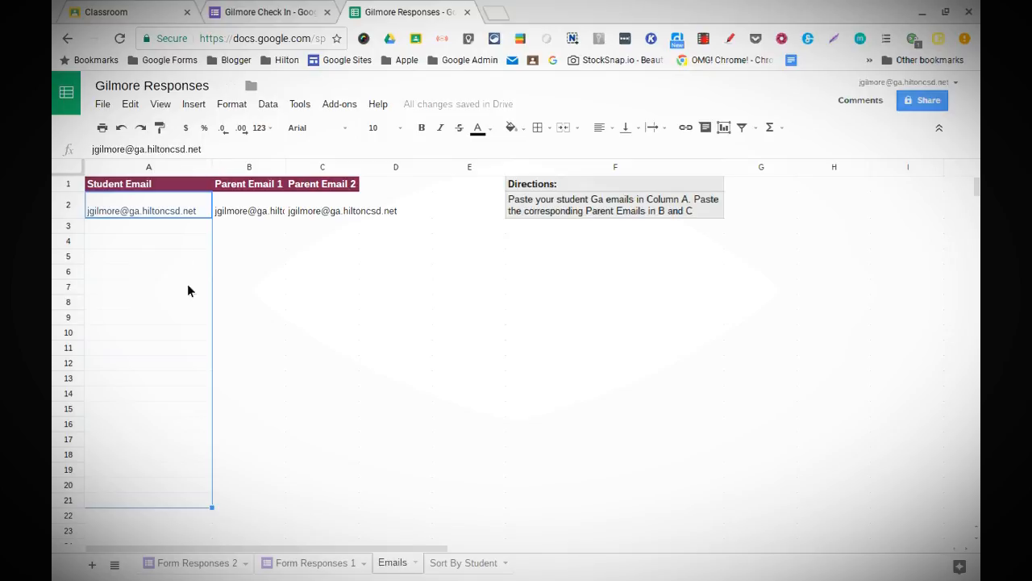
{"action": "scroll", "coordinate": [124, 249], "scroll_direction": "down", "scroll_amount": 3}
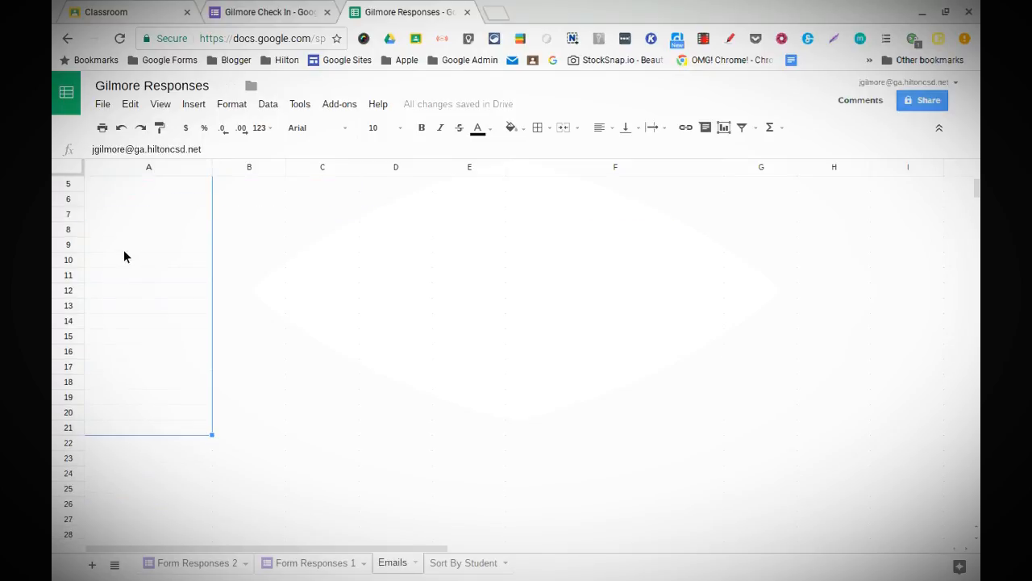
{"action": "scroll", "coordinate": [124, 251], "scroll_direction": "up", "scroll_amount": 3}
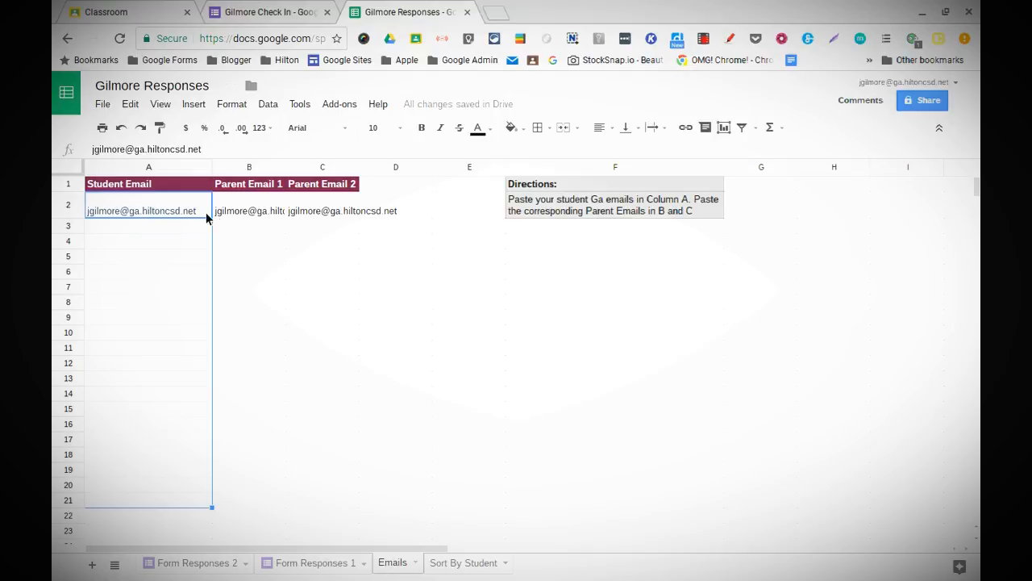
Step: Widen the Parent Email columns so the full parent addresses in B2 and C2 show
{"action": "left_click", "coordinate": [256, 213]}
{"action": "left_click", "coordinate": [299, 207]}
{"action": "left_click", "coordinate": [268, 211]}
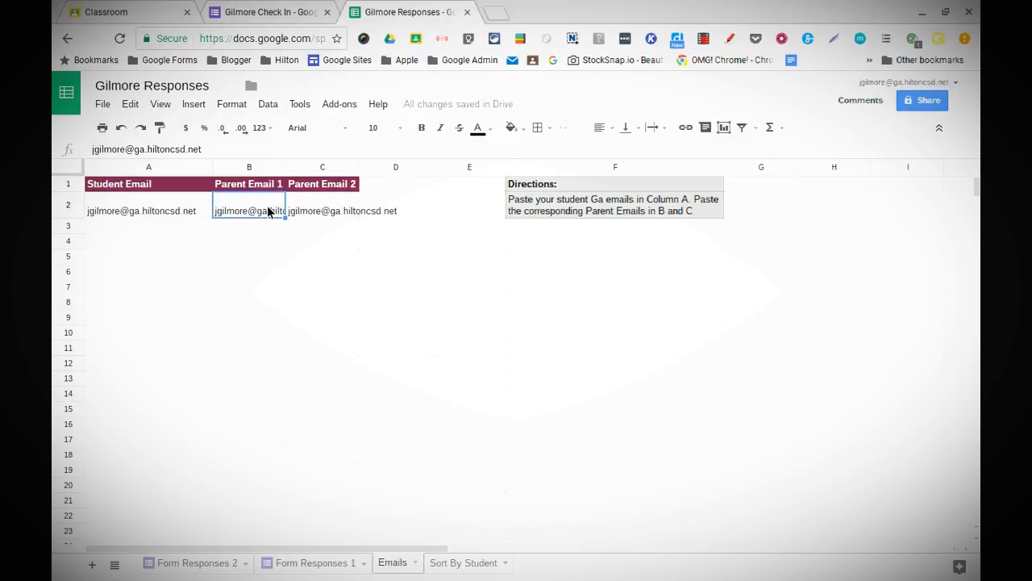
{"action": "left_click", "coordinate": [311, 213]}
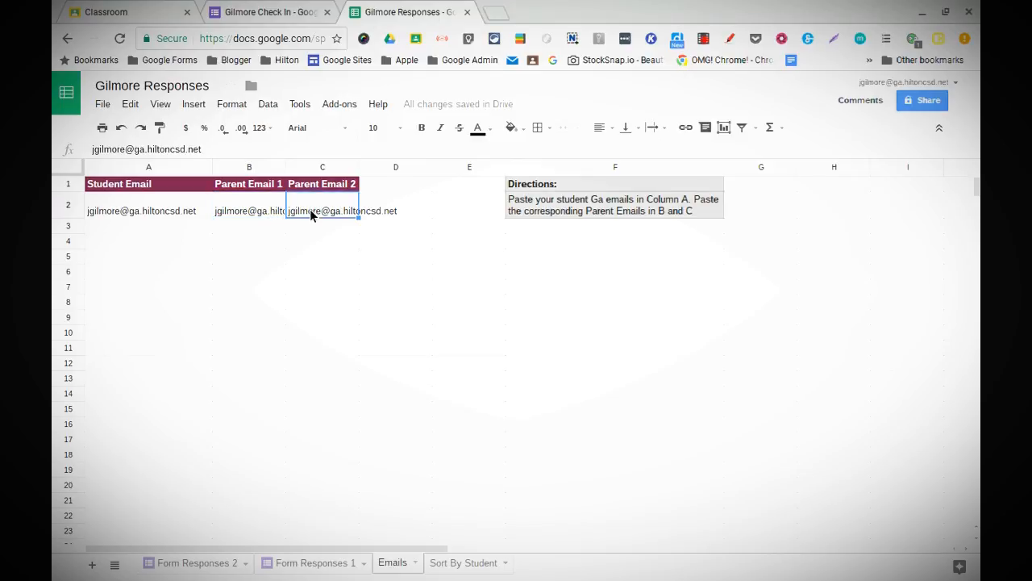
{"action": "left_click", "coordinate": [289, 167]}
{"action": "left_click_drag", "start_coordinate": [292, 173], "coordinate": [318, 173]}
Step: Enter a sample student email in A3 and a parent email in B3, then clear A3
{"action": "left_click", "coordinate": [105, 226]}
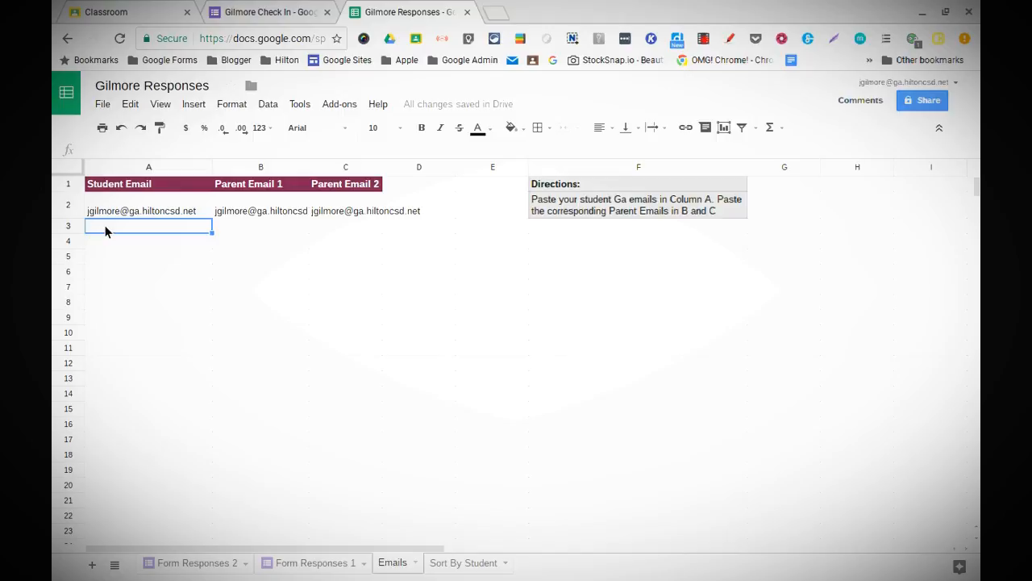
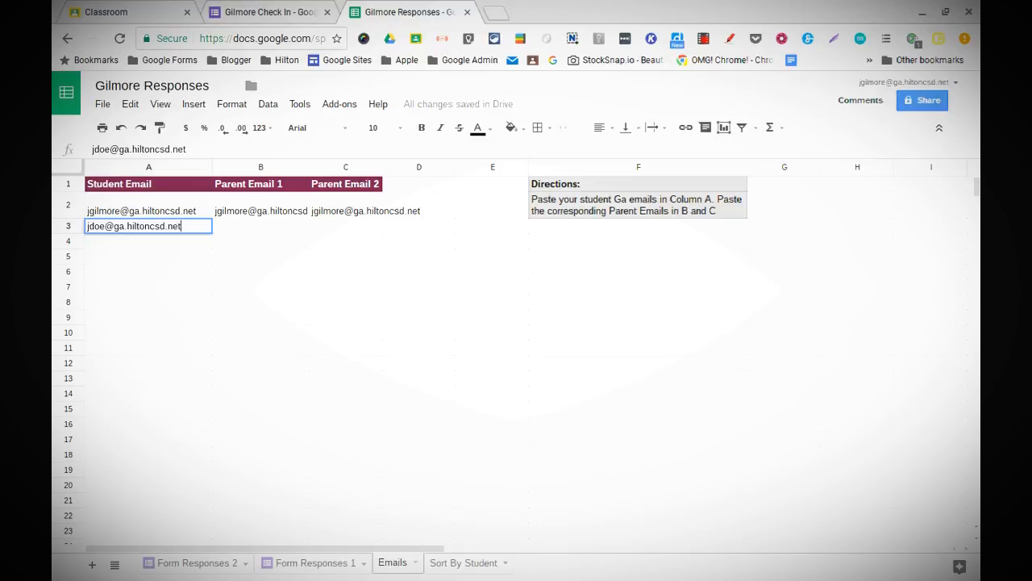
{"action": "key", "text": "Tab"}
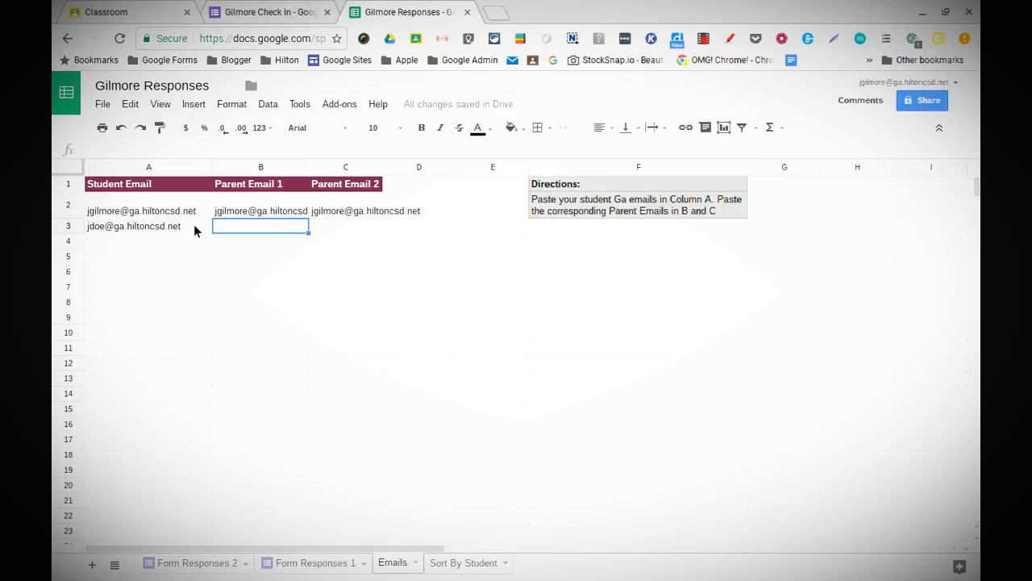
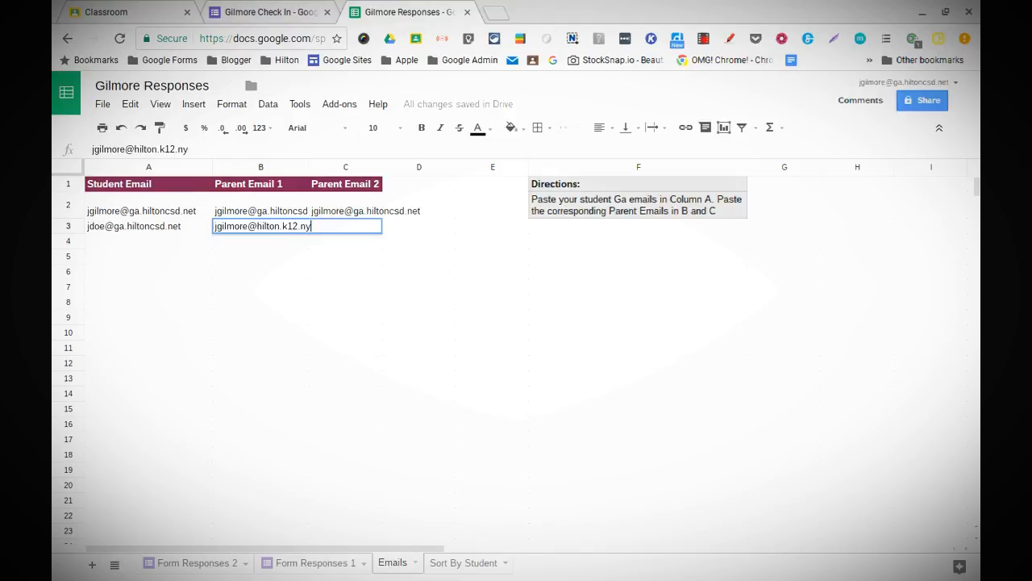
{"action": "key", "text": "Return"}
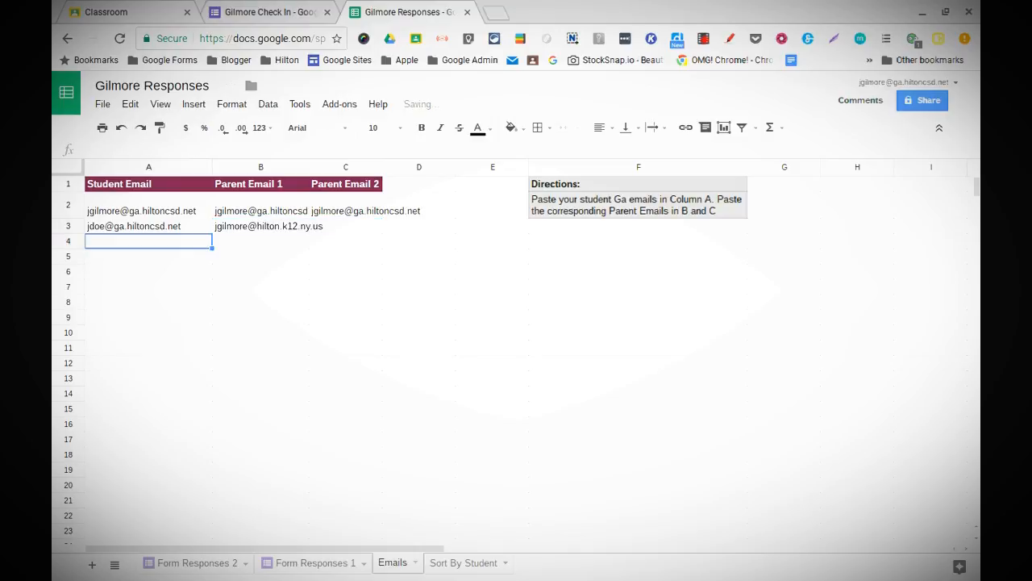
{"action": "left_click", "coordinate": [175, 230]}
{"action": "key", "text": "Delete"}
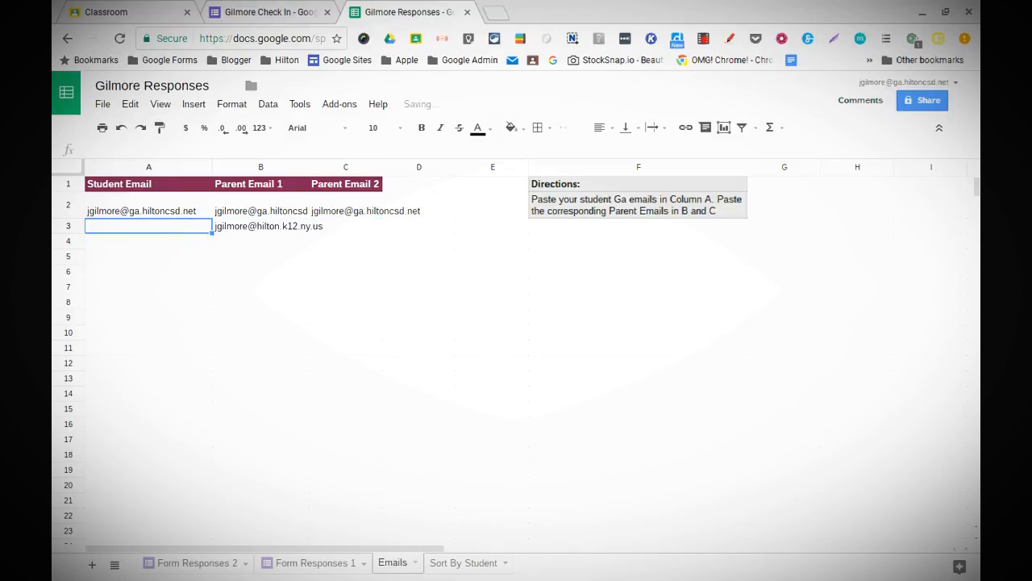
{"action": "left_click", "coordinate": [232, 228]}
Step: Clear the sample parent email from B3 and return to the Gilmore Check In form
{"action": "key", "text": "Delete"}
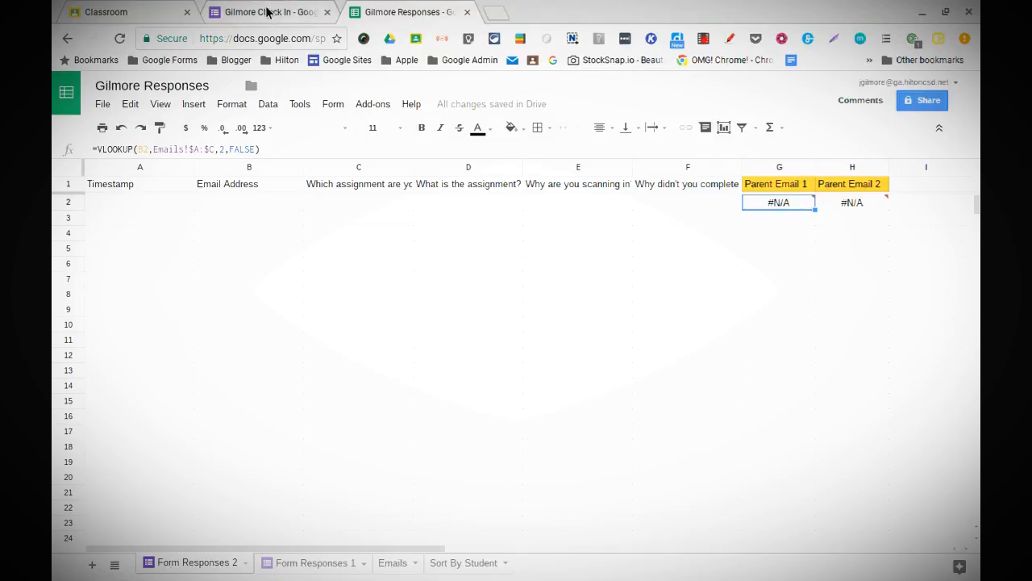
{"action": "left_click", "coordinate": [263, 12]}
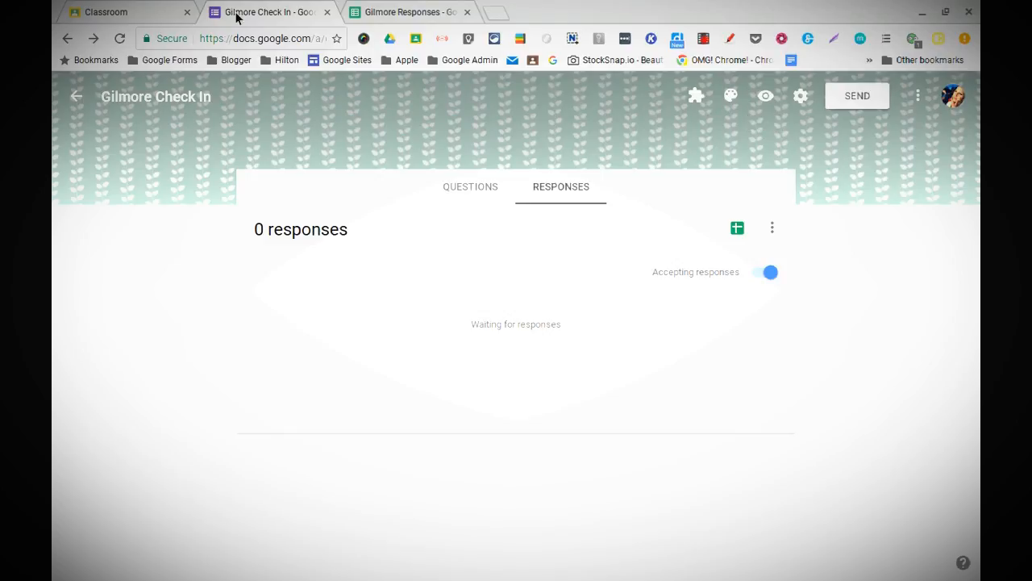
Step: Preview the form, choose Lab Report and enter 'Rocks Lab' as the missing assignment
{"action": "left_click", "coordinate": [767, 97]}
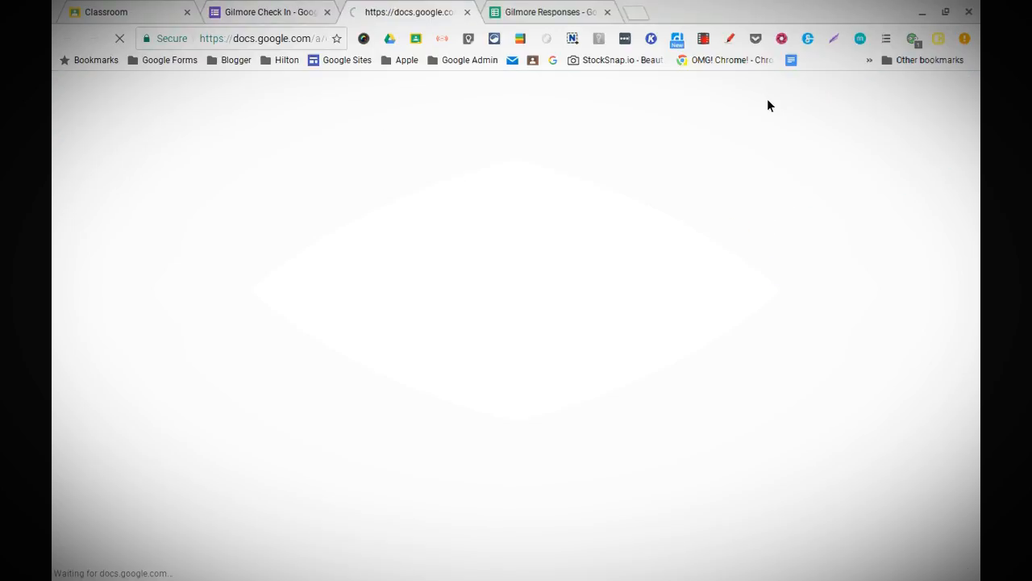
{"action": "scroll", "coordinate": [768, 100], "scroll_direction": "down", "scroll_amount": 2}
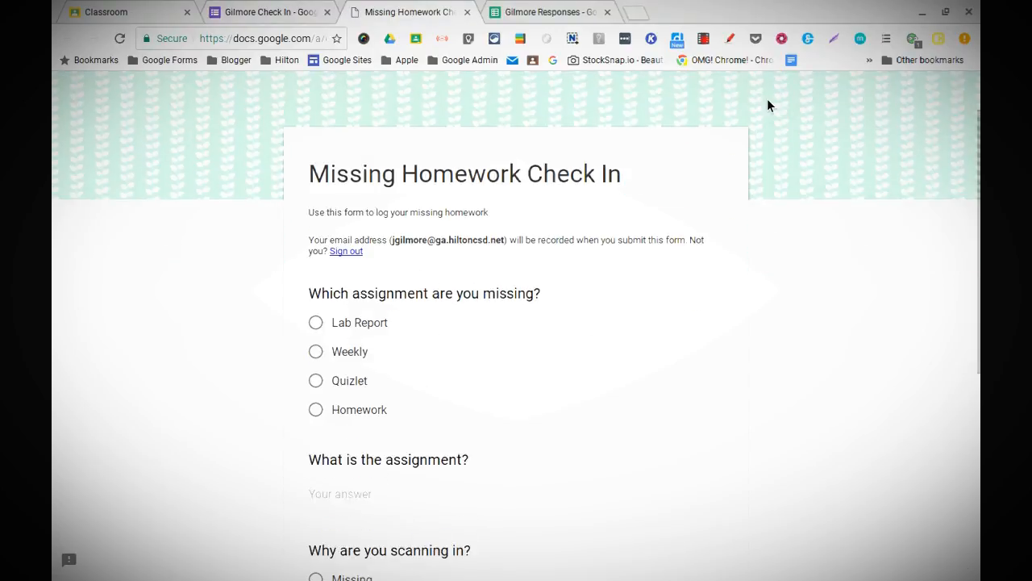
{"action": "scroll", "coordinate": [766, 98], "scroll_direction": "down", "scroll_amount": 3}
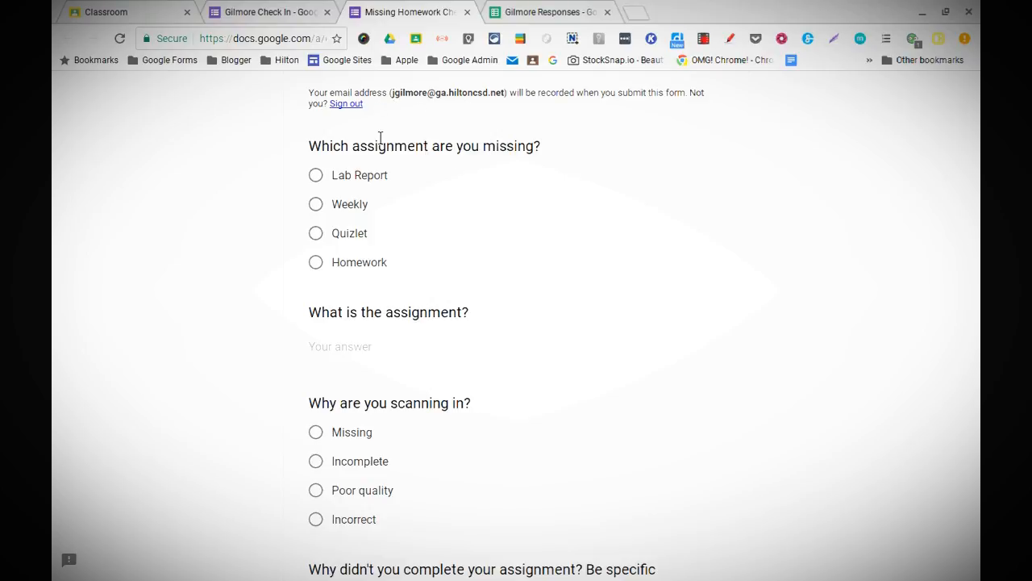
{"action": "left_click", "coordinate": [315, 176]}
{"action": "left_click", "coordinate": [342, 350]}
{"action": "type", "text": "Roch"}
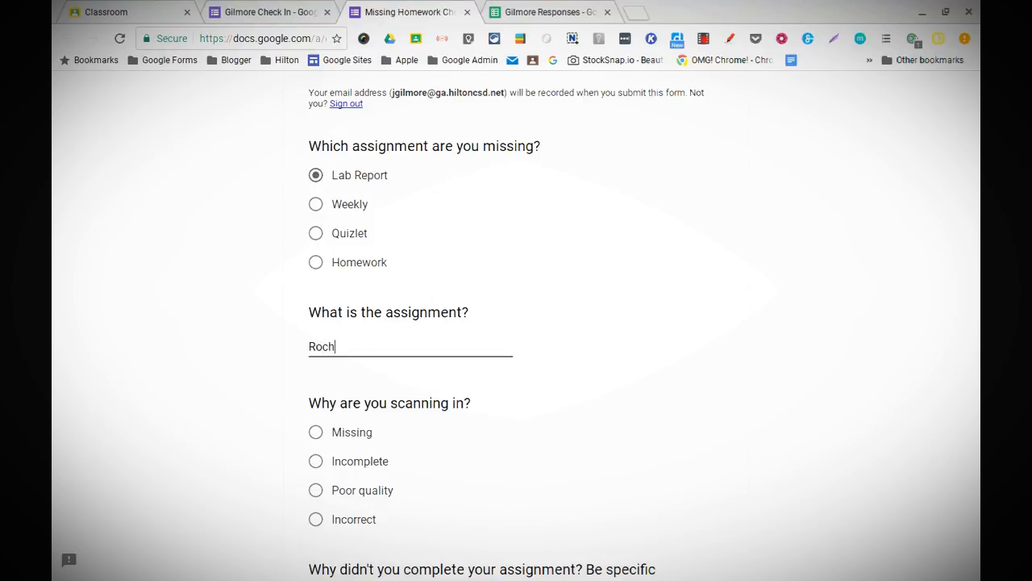
{"action": "key", "text": "BackSpace"}
{"action": "type", "text": "ke"}
{"action": "key", "text": "BackSpace"}
{"action": "type", "text": "s Lab"}
Step: Choose Incomplete, give 'Hockey Tournament' as the reason, and submit the test response
{"action": "scroll", "coordinate": [305, 399], "scroll_direction": "down", "scroll_amount": 2}
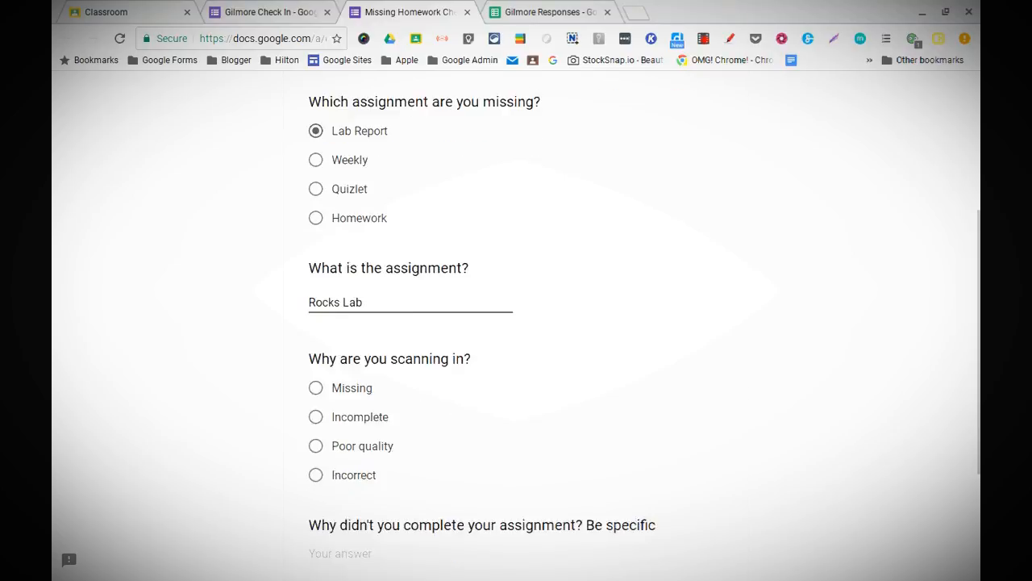
{"action": "left_click", "coordinate": [323, 362]}
{"action": "scroll", "coordinate": [325, 390], "scroll_direction": "down", "scroll_amount": 2}
{"action": "left_click", "coordinate": [317, 400]}
{"action": "type", "text": "Hockey Tournament"}
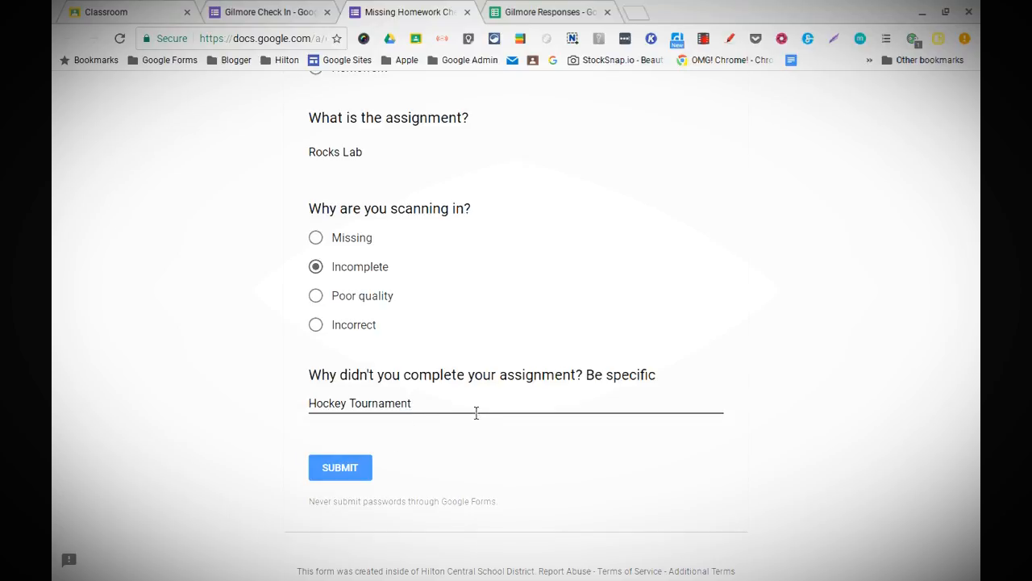
{"action": "left_click", "coordinate": [346, 471]}
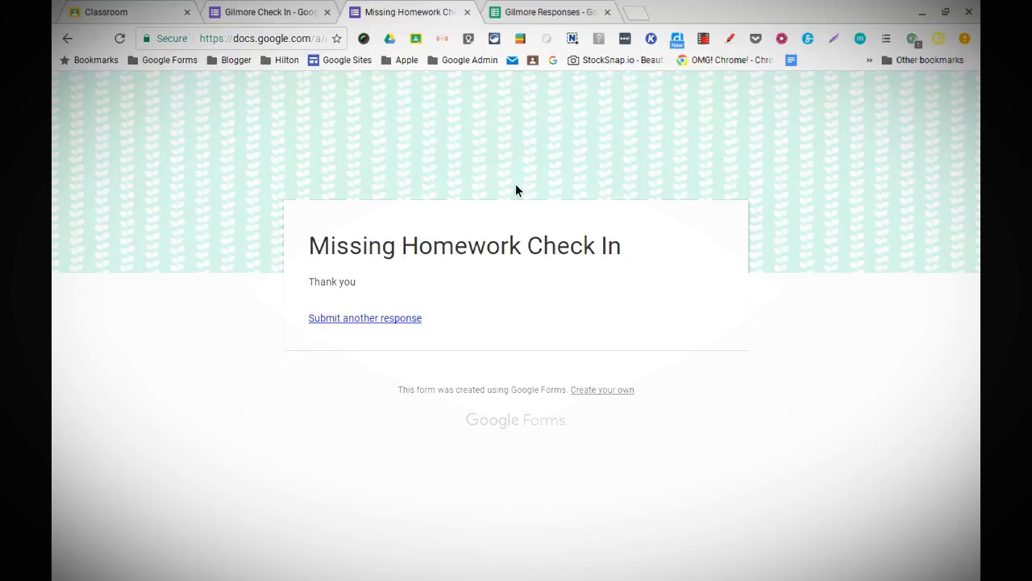
Step: On Form Responses 1, select and copy the Parent Email headers and formulas in G1:H2
{"action": "left_click", "coordinate": [549, 12]}
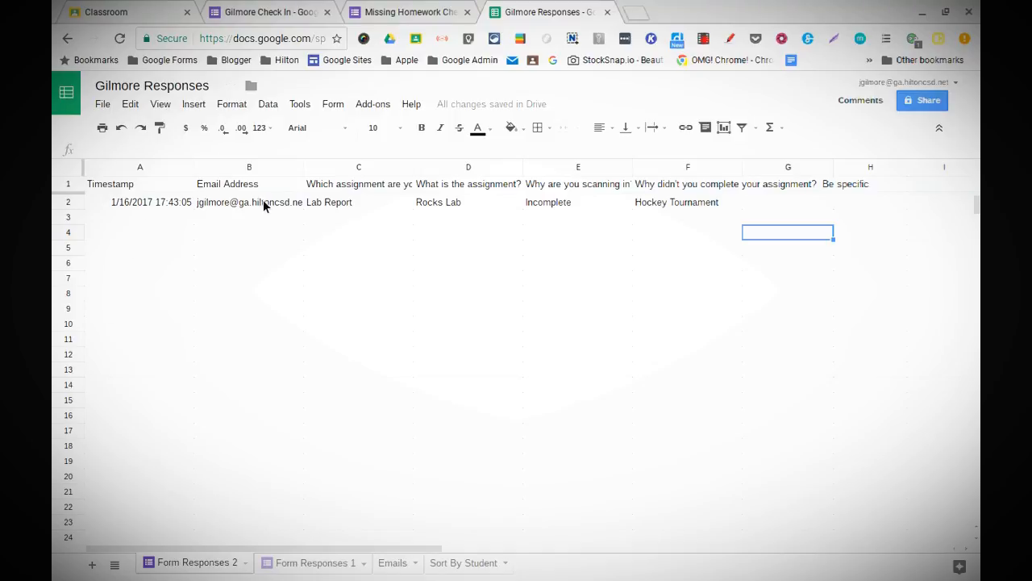
{"action": "left_click", "coordinate": [305, 564]}
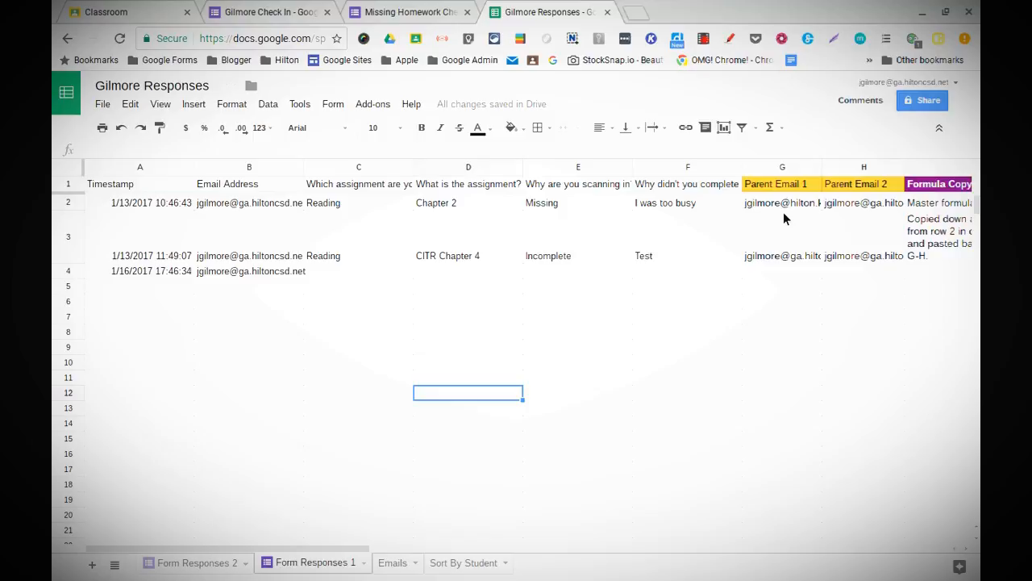
{"action": "left_click", "coordinate": [770, 185]}
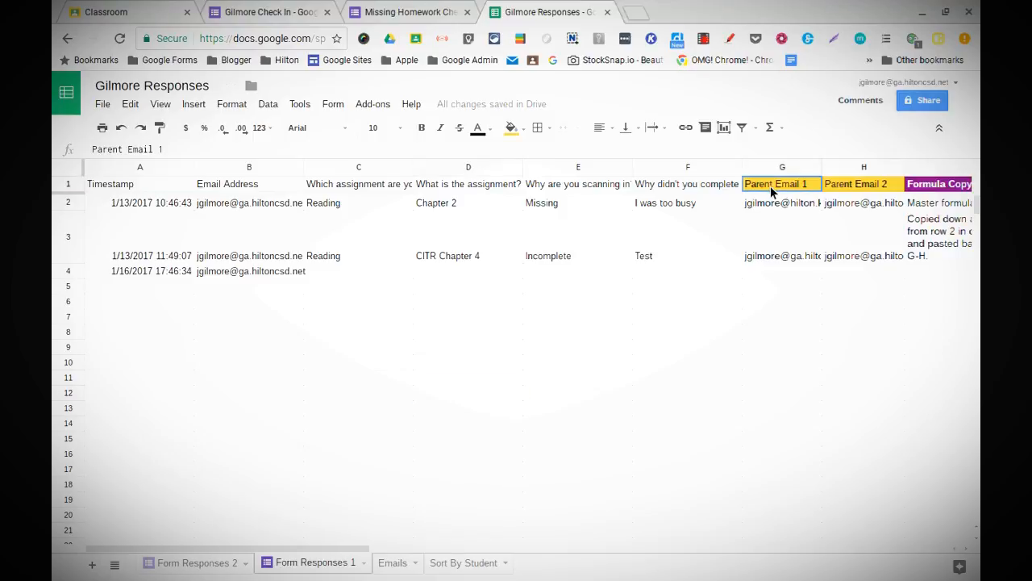
{"action": "left_click_drag", "start_coordinate": [776, 196], "coordinate": [779, 207]}
{"action": "left_click", "coordinate": [863, 206], "text": "shift"}
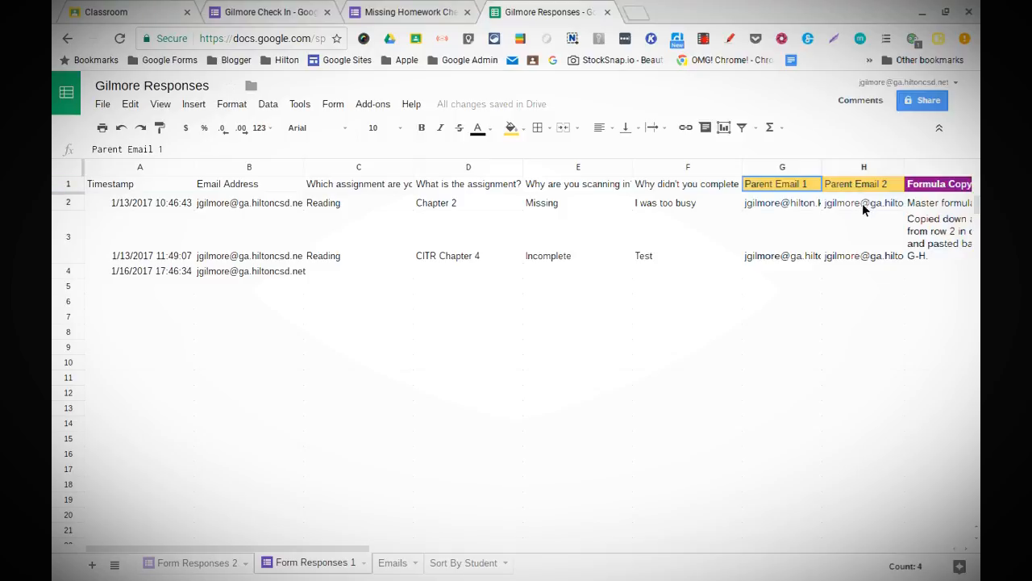
{"action": "left_click", "coordinate": [782, 185]}
{"action": "left_click", "coordinate": [863, 194], "text": "shift"}
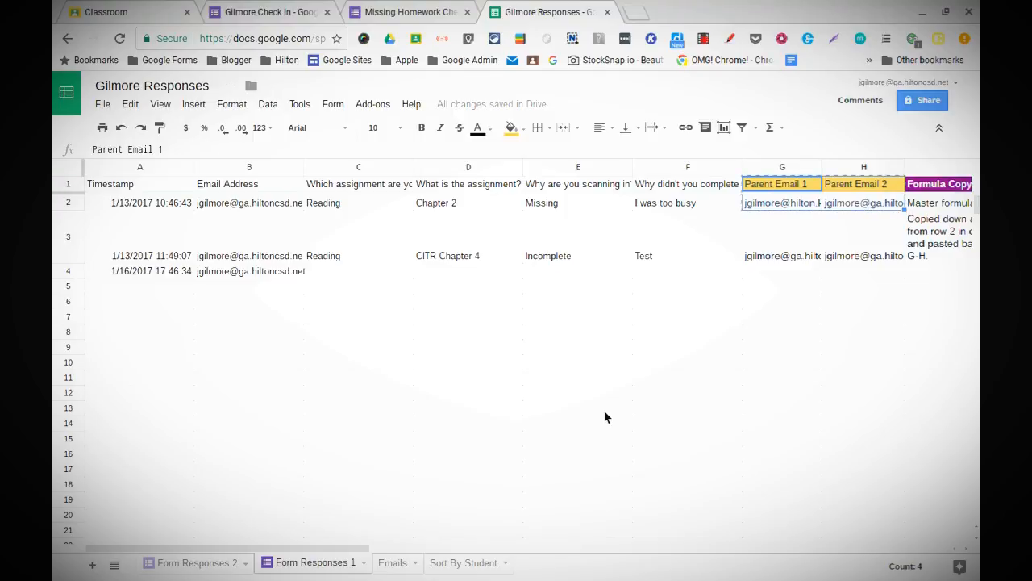
Step: Paste the Parent Email block into G1 of Form Responses 2 and check the VLOOKUPs in G2 and H2
{"action": "left_click", "coordinate": [227, 564]}
{"action": "left_click", "coordinate": [791, 185]}
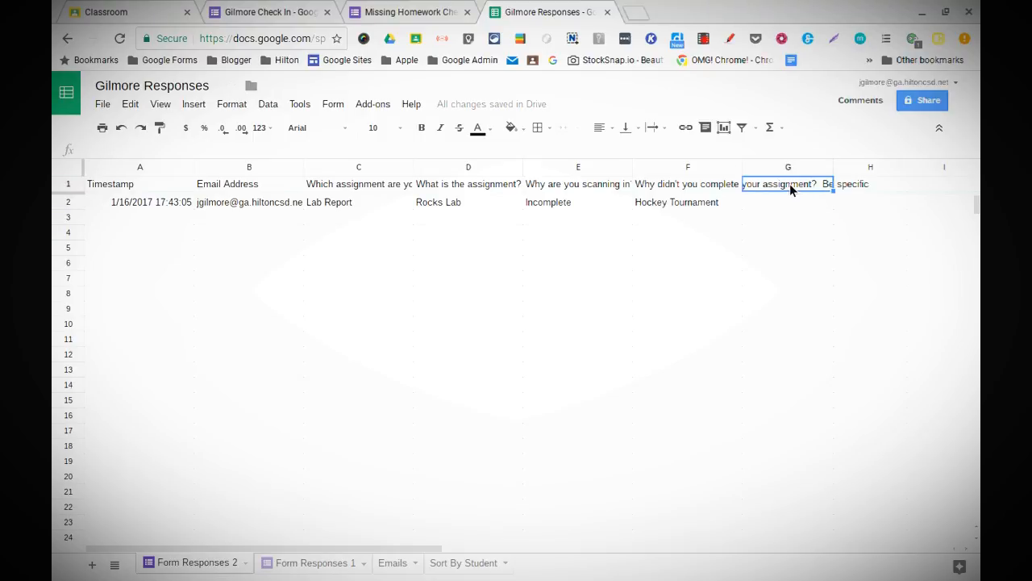
{"action": "key", "text": "ctrl+v"}
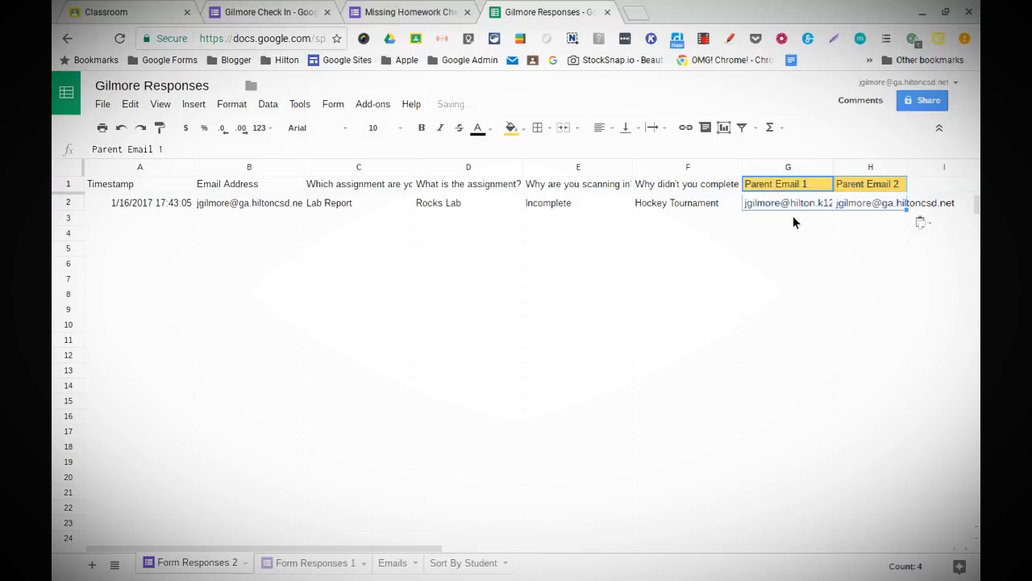
{"action": "left_click", "coordinate": [793, 228]}
{"action": "left_click", "coordinate": [793, 203]}
{"action": "left_click", "coordinate": [868, 200]}
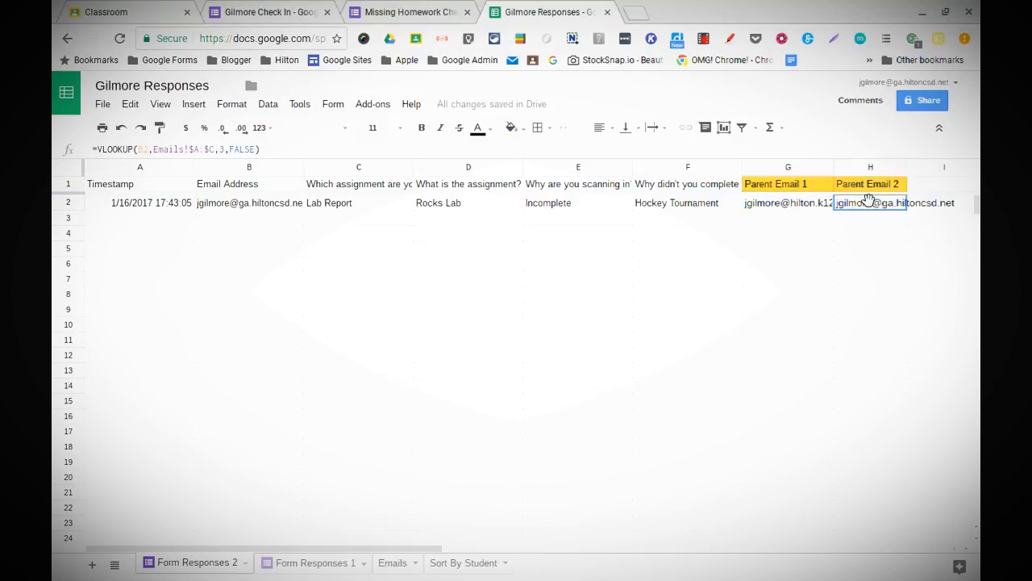
{"action": "left_click", "coordinate": [804, 203]}
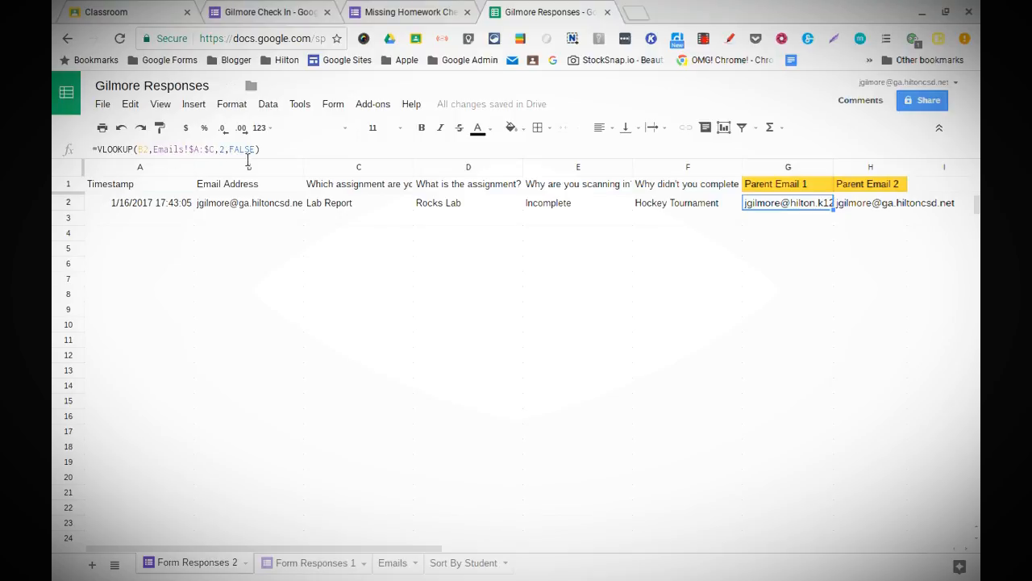
{"action": "left_click", "coordinate": [857, 207]}
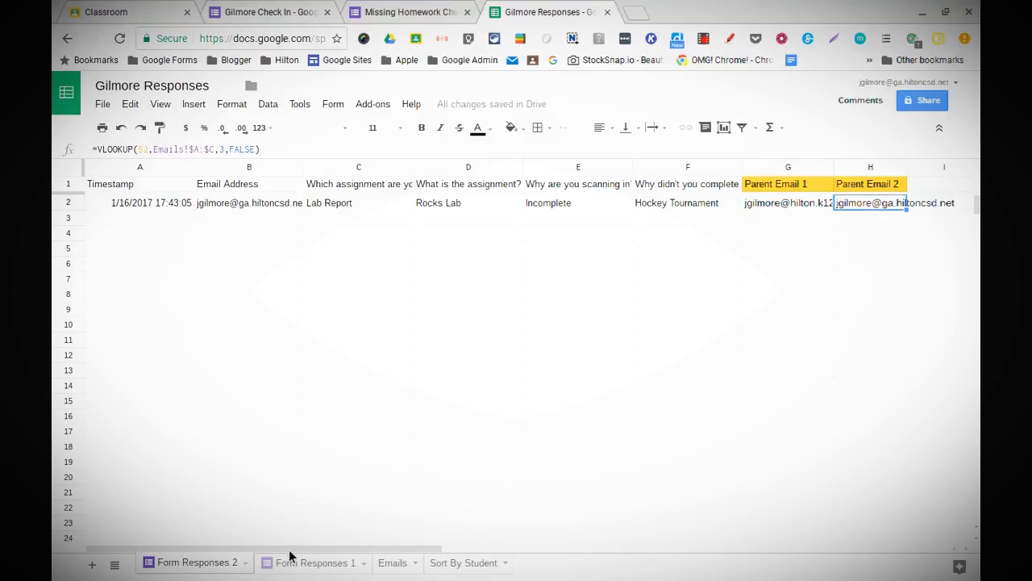
Step: On the Emails sheet, compare the Parent Email 1 and 2 entries in B2 and C2
{"action": "left_click", "coordinate": [401, 564]}
{"action": "left_click", "coordinate": [280, 212]}
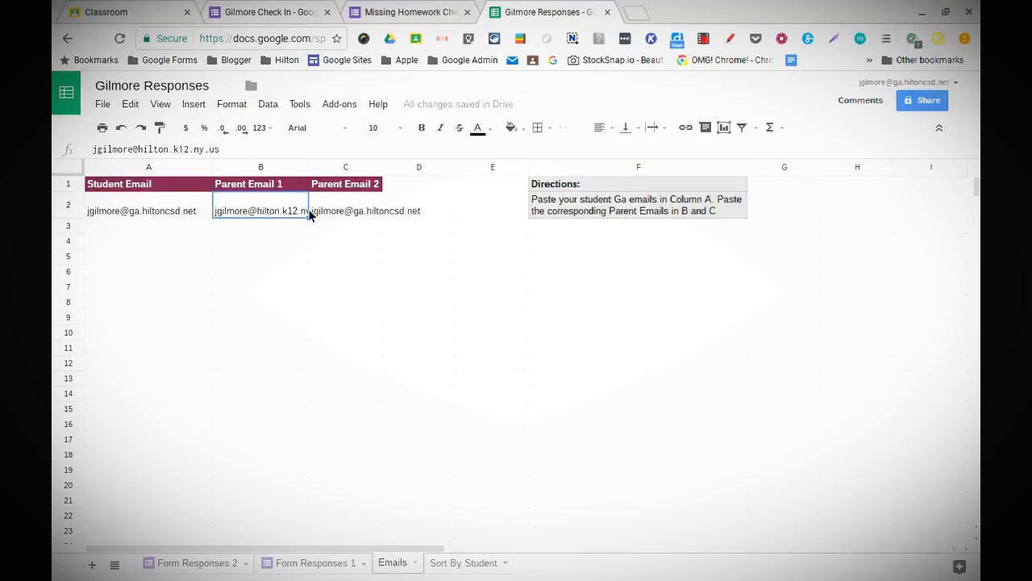
{"action": "left_click", "coordinate": [346, 214]}
{"action": "left_click", "coordinate": [269, 211]}
Step: Replace the Parent Email 2 address in C2, then check H2's lookup on Form Responses 2
{"action": "left_click", "coordinate": [331, 211]}
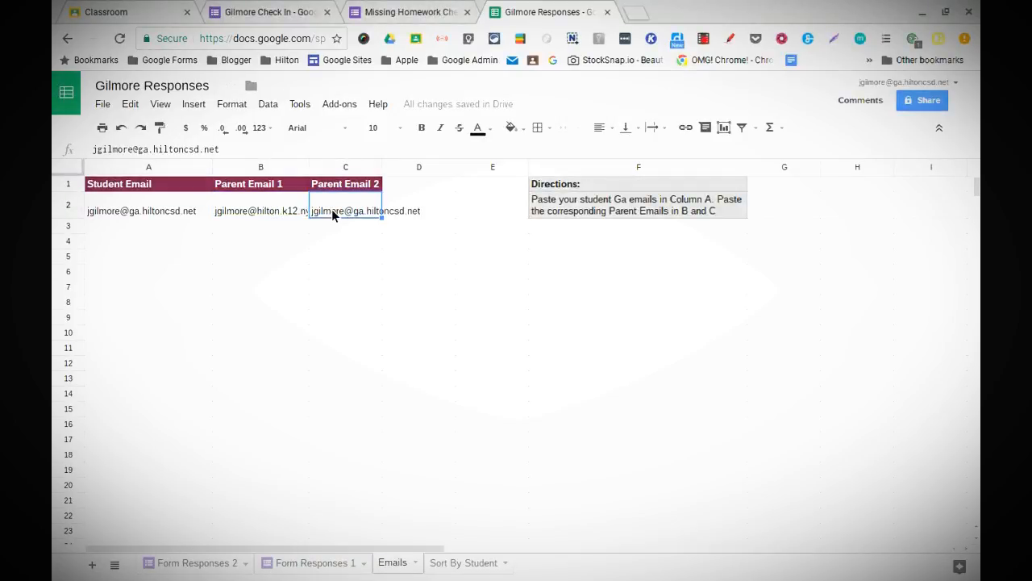
{"action": "key", "text": "Delete"}
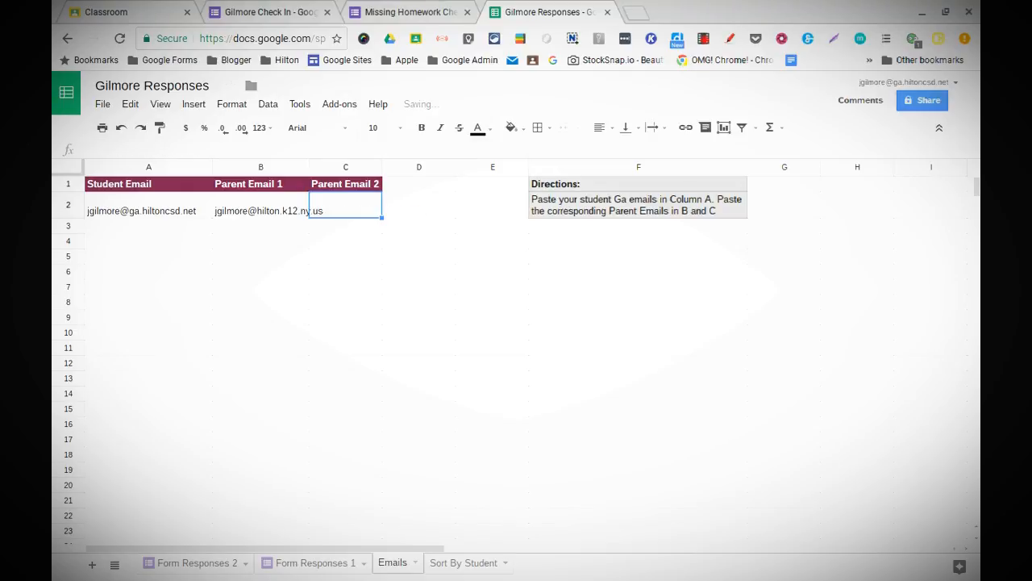
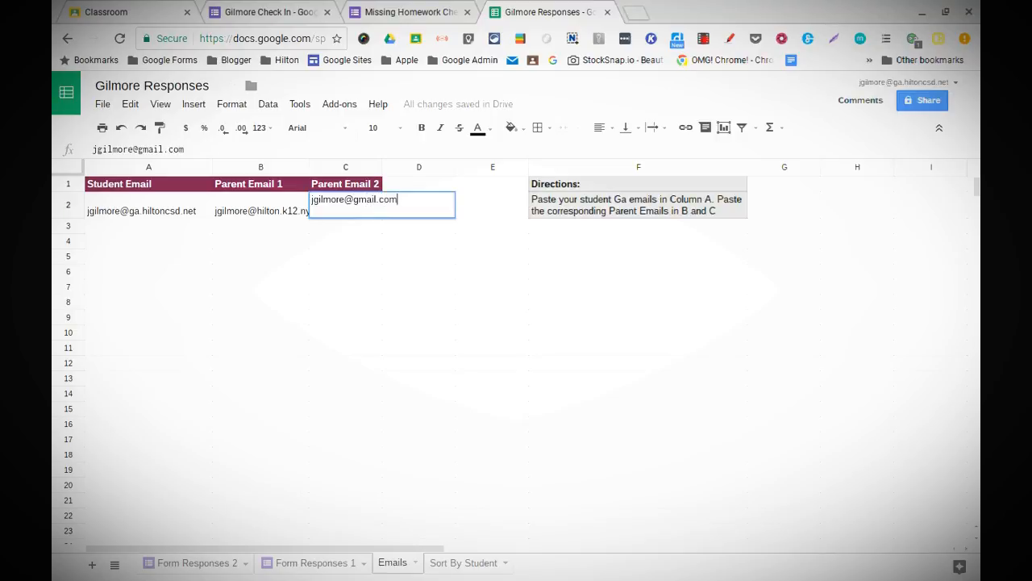
{"action": "key", "text": "Return"}
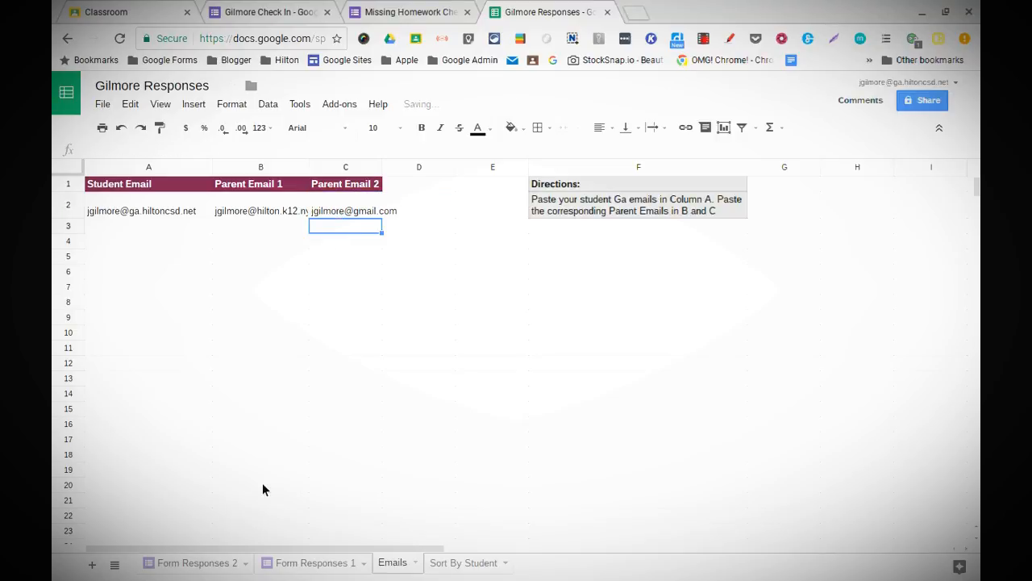
{"action": "left_click", "coordinate": [214, 570]}
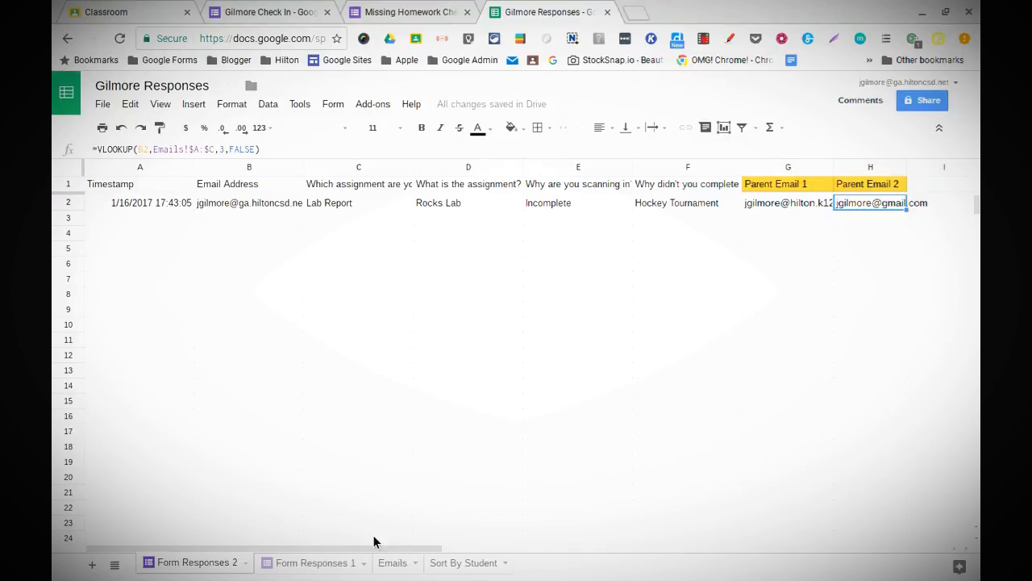
Step: Unlink the form from the old Form Responses 1 sheet
{"action": "left_click", "coordinate": [328, 564]}
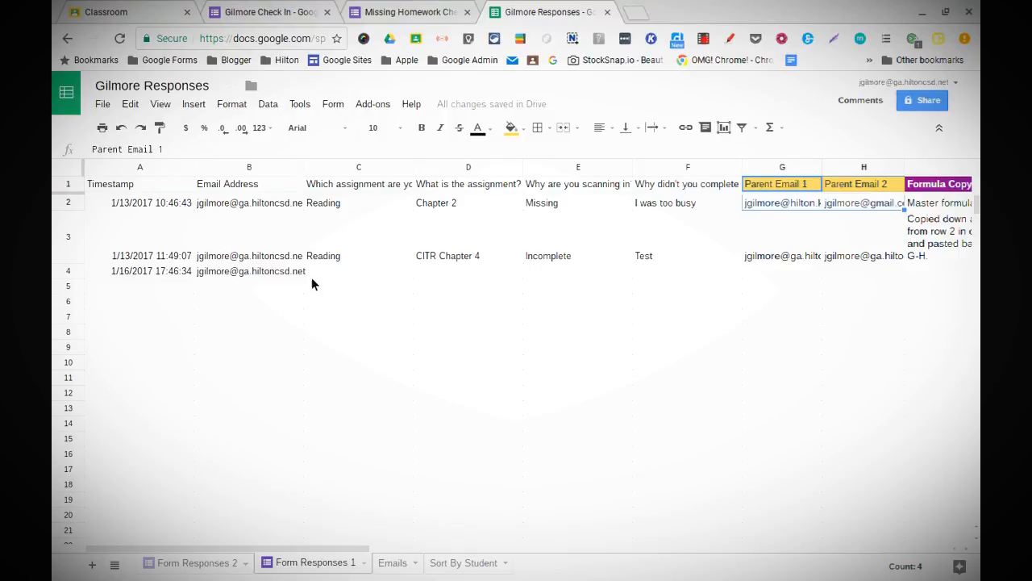
{"action": "left_click", "coordinate": [341, 111]}
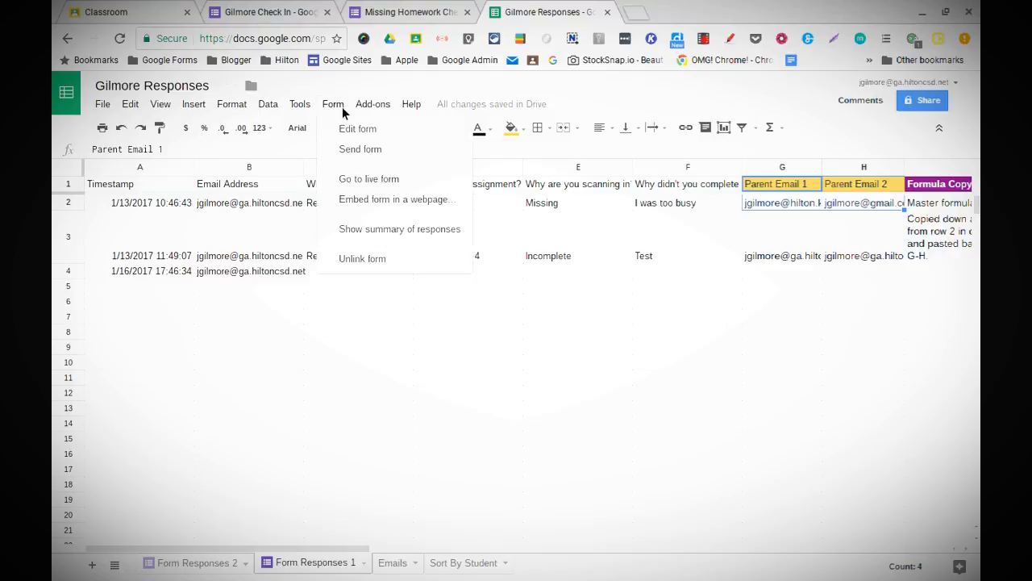
{"action": "left_click", "coordinate": [332, 261]}
{"action": "left_click", "coordinate": [355, 353]}
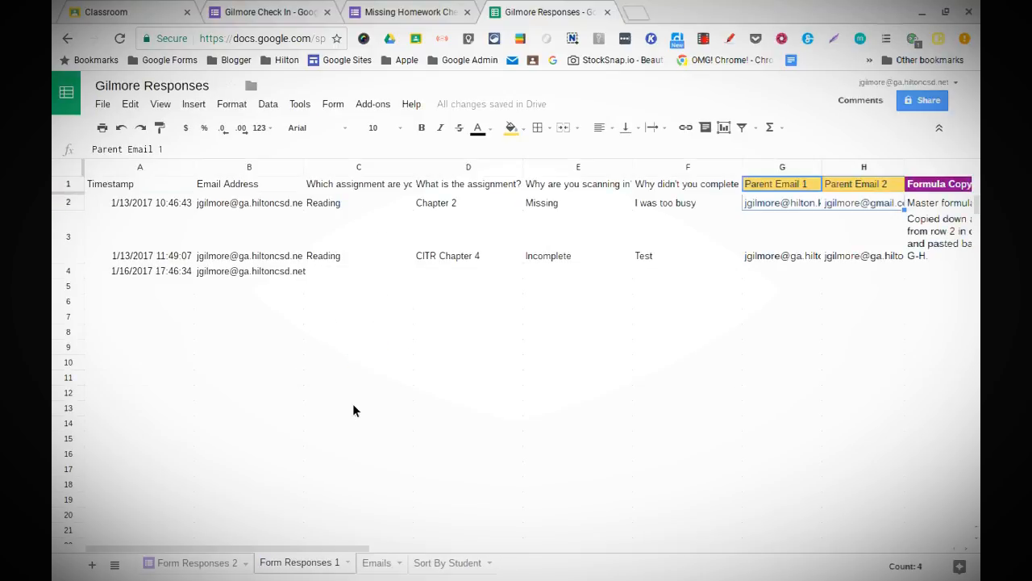
Step: Delete the Form Responses 1 sheet
{"action": "left_click", "coordinate": [349, 563]}
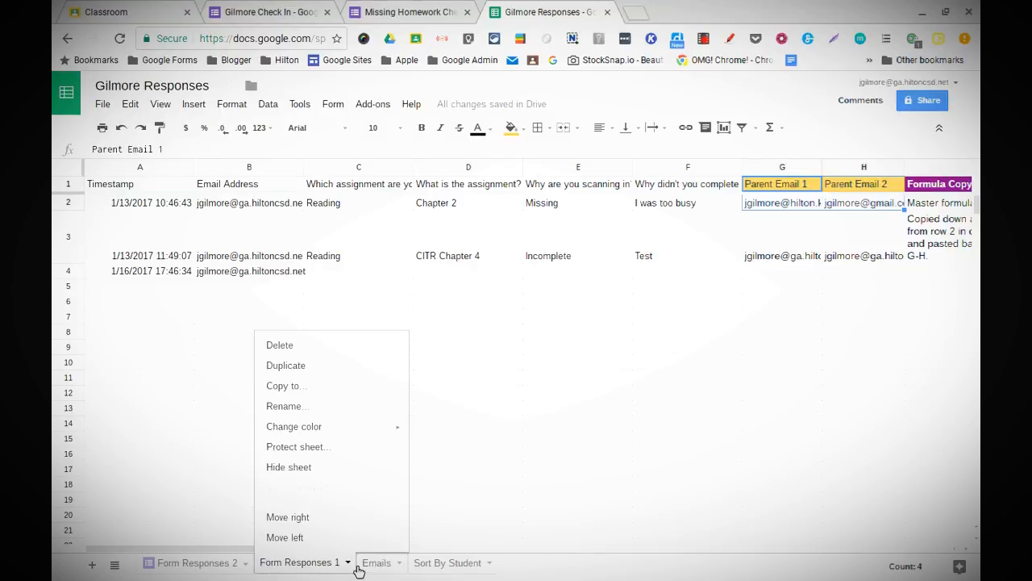
{"action": "left_click", "coordinate": [334, 346]}
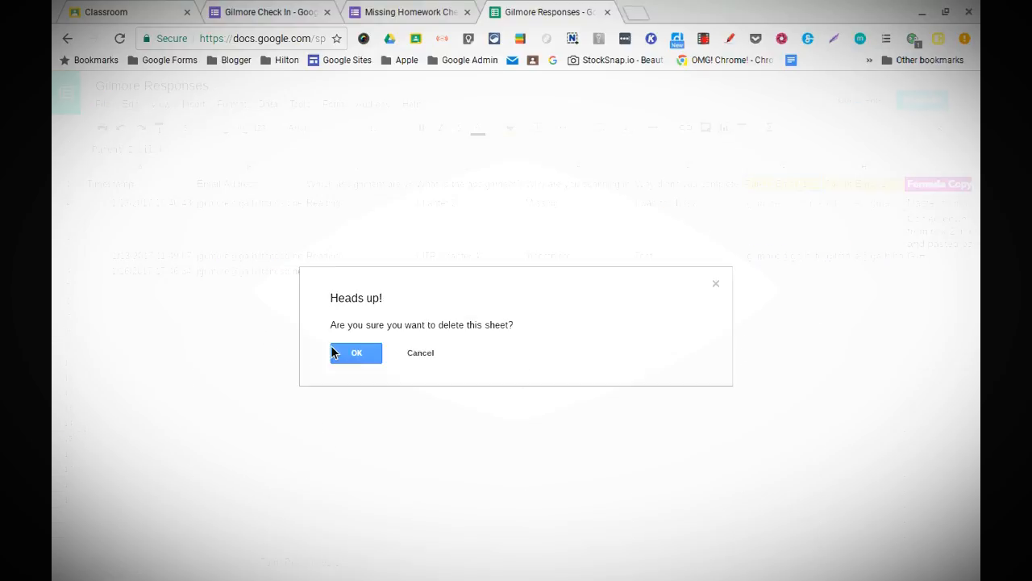
{"action": "left_click", "coordinate": [344, 352]}
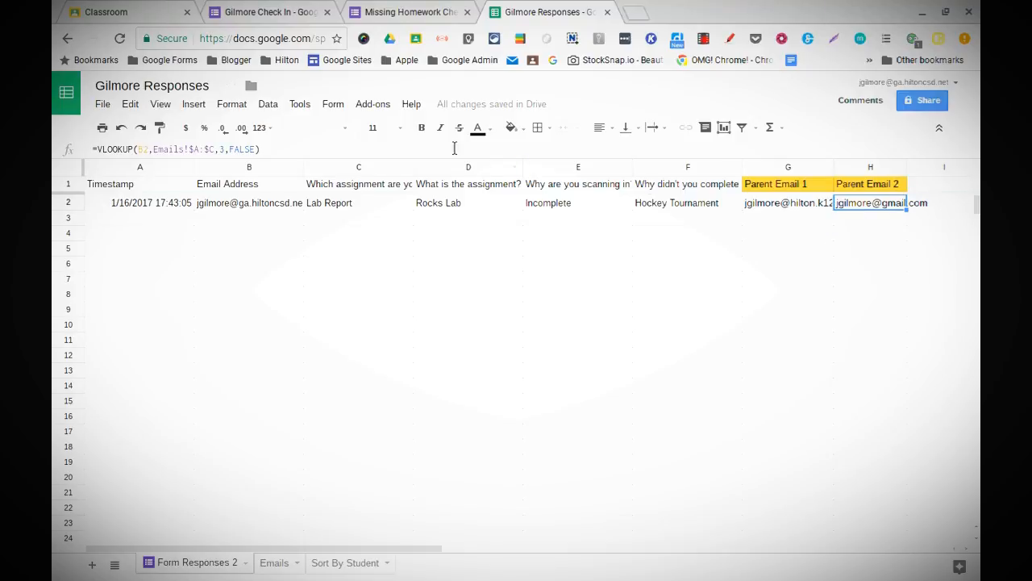
{"action": "left_click", "coordinate": [372, 109]}
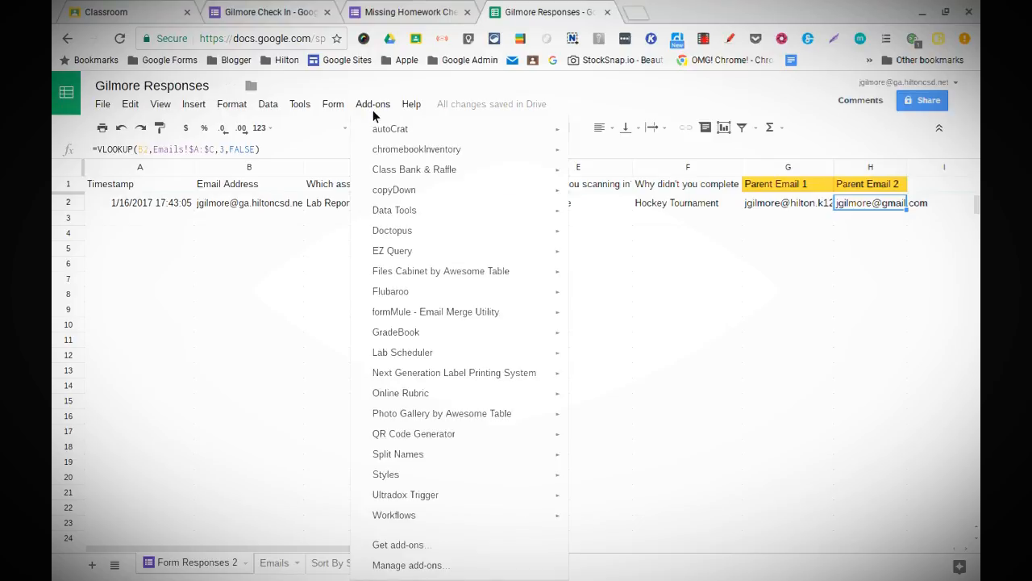
{"action": "mouse_move", "coordinate": [395, 192]}
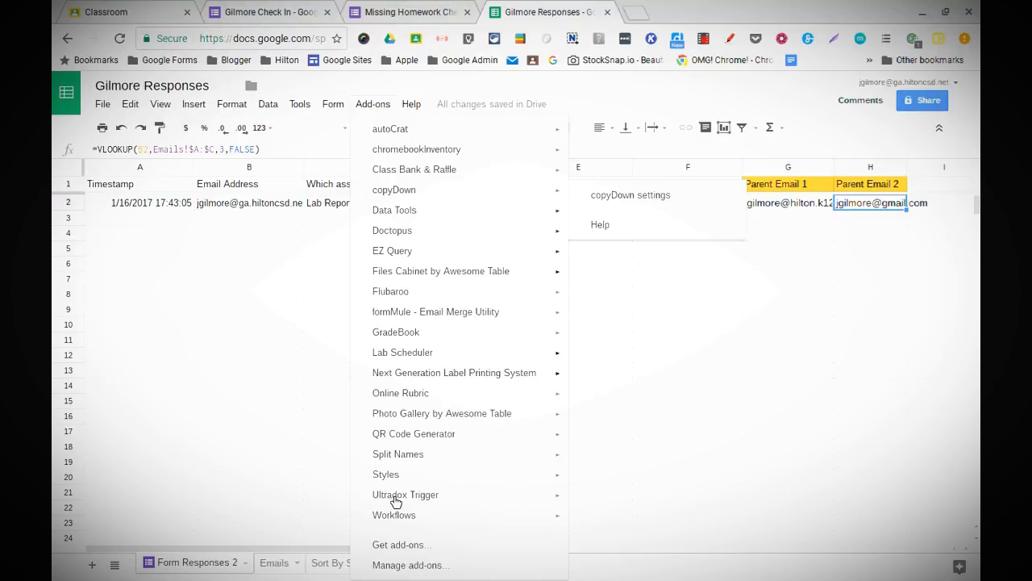
{"action": "mouse_move", "coordinate": [398, 525]}
{"action": "left_click", "coordinate": [401, 547]}
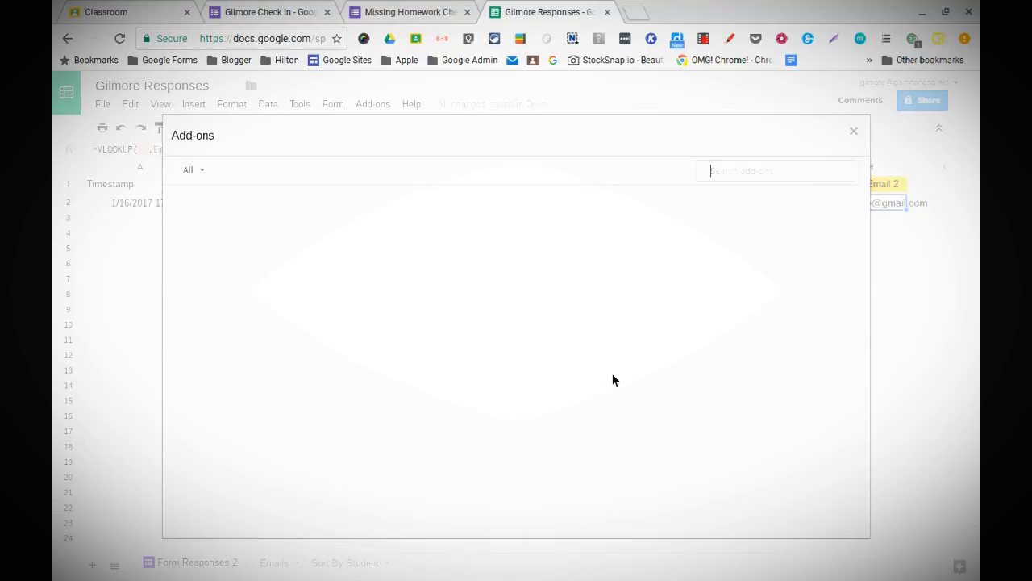
{"action": "left_click", "coordinate": [749, 173]}
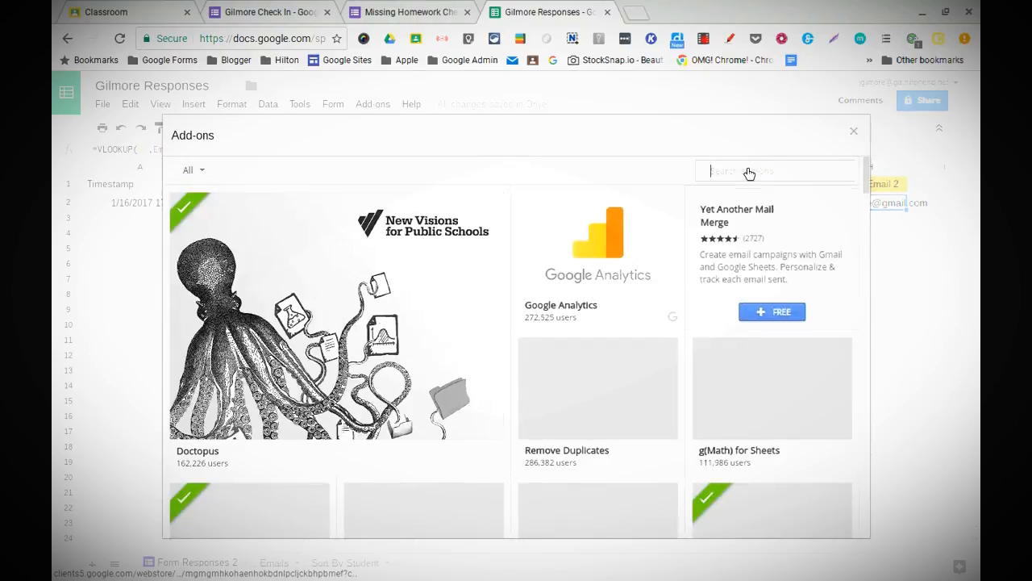
{"action": "type", "text": "Copyd"}
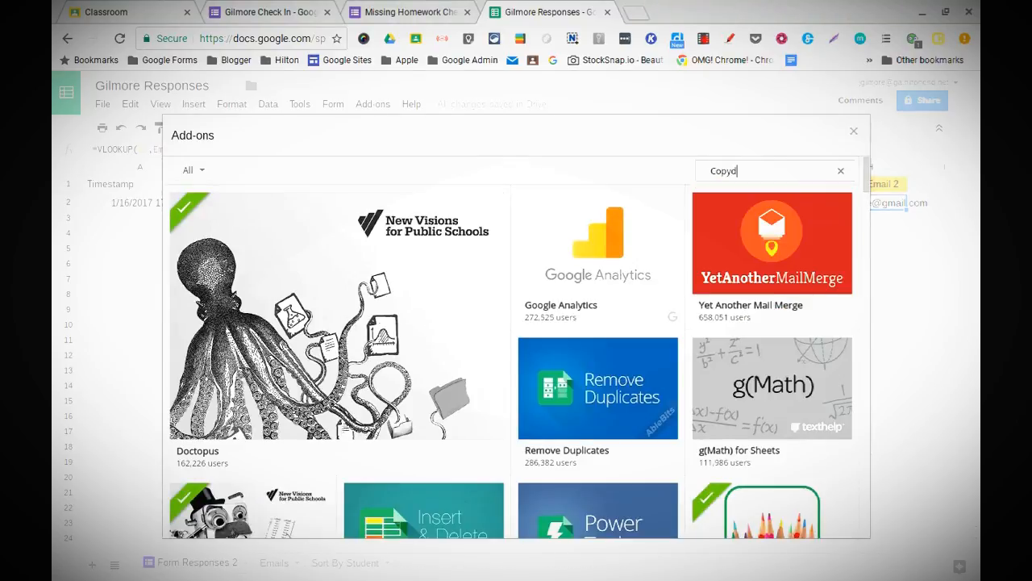
{"action": "type", "text": "own"}
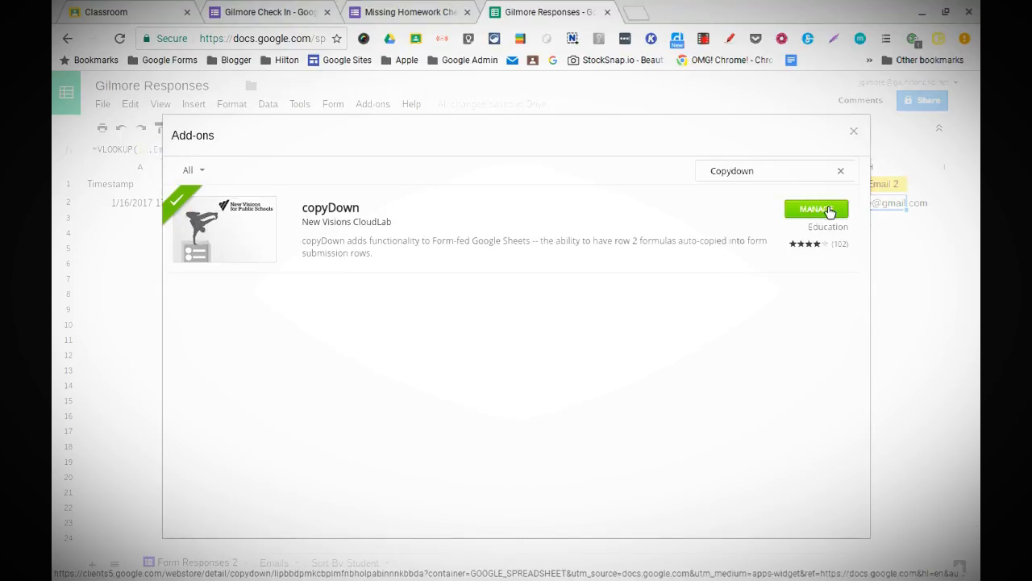
{"action": "left_click", "coordinate": [854, 132]}
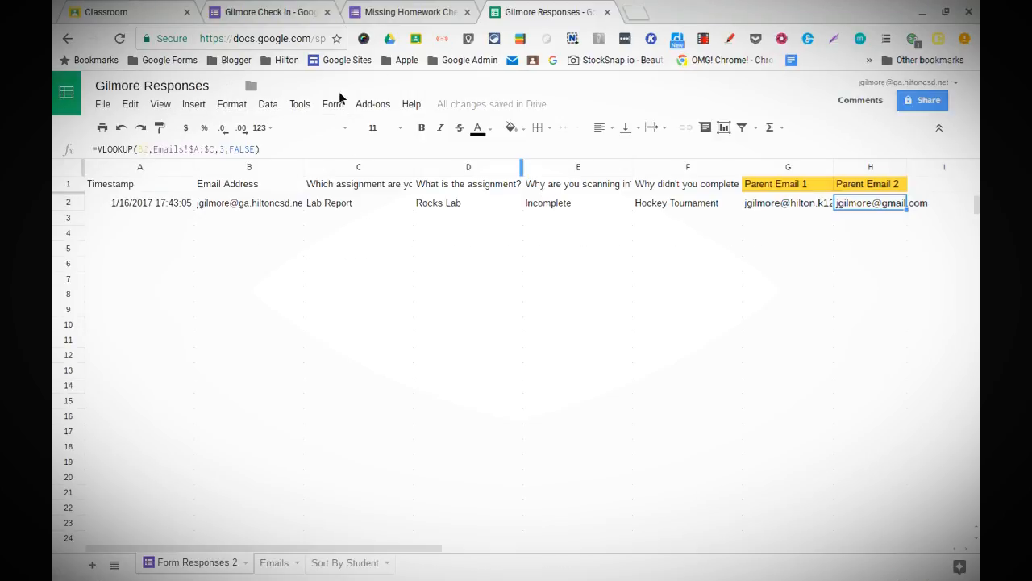
Step: Save the copyDown add-on settings with row 2 kept as the formula row
{"action": "left_click", "coordinate": [386, 104]}
{"action": "mouse_move", "coordinate": [410, 199]}
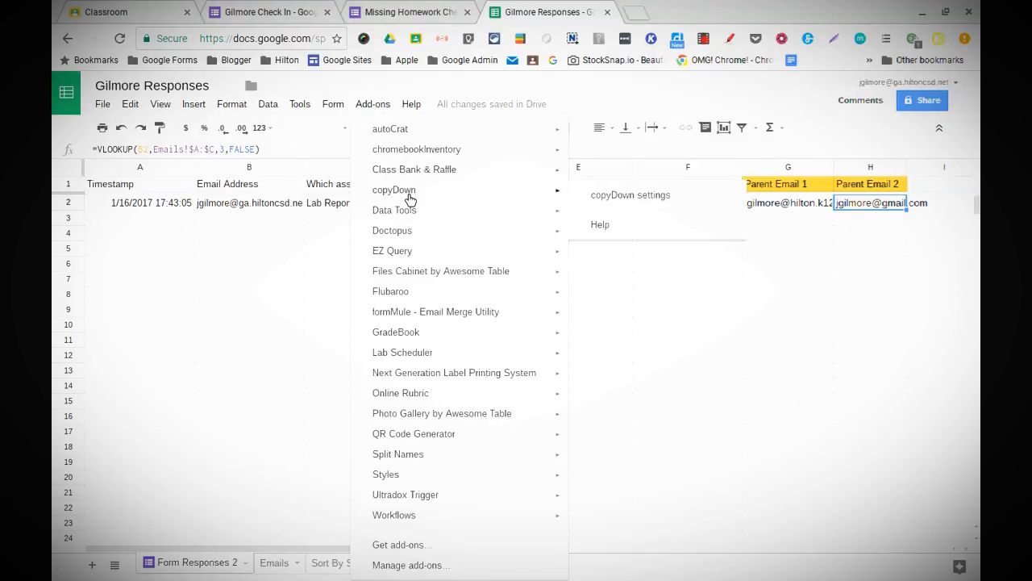
{"action": "left_click", "coordinate": [617, 207]}
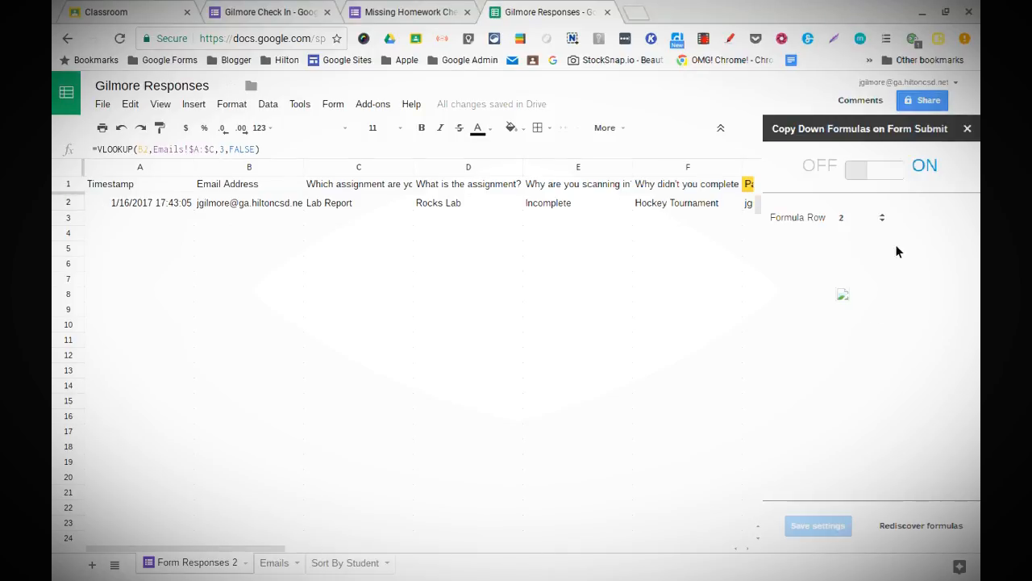
{"action": "left_click", "coordinate": [882, 219]}
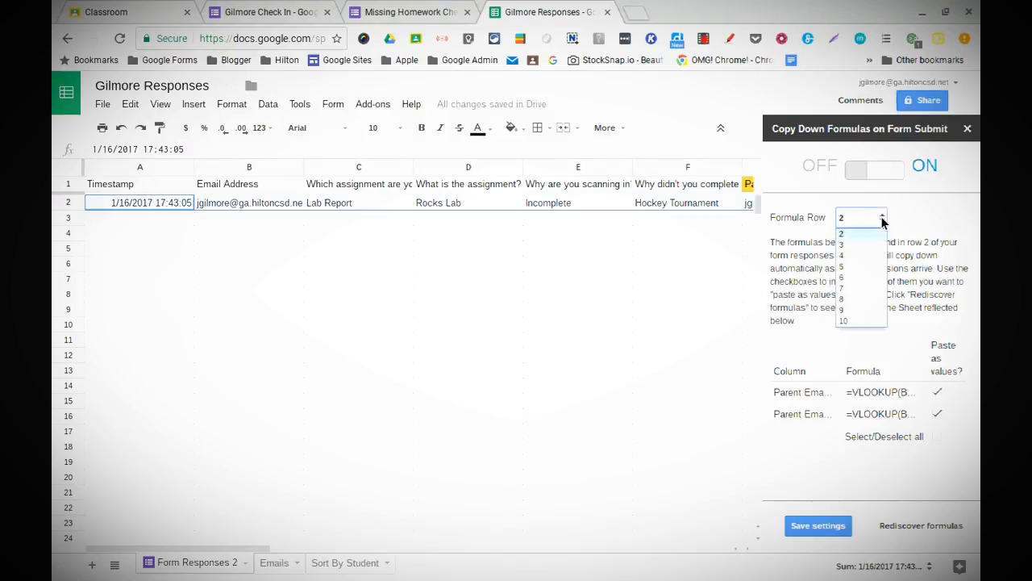
{"action": "left_click", "coordinate": [873, 221]}
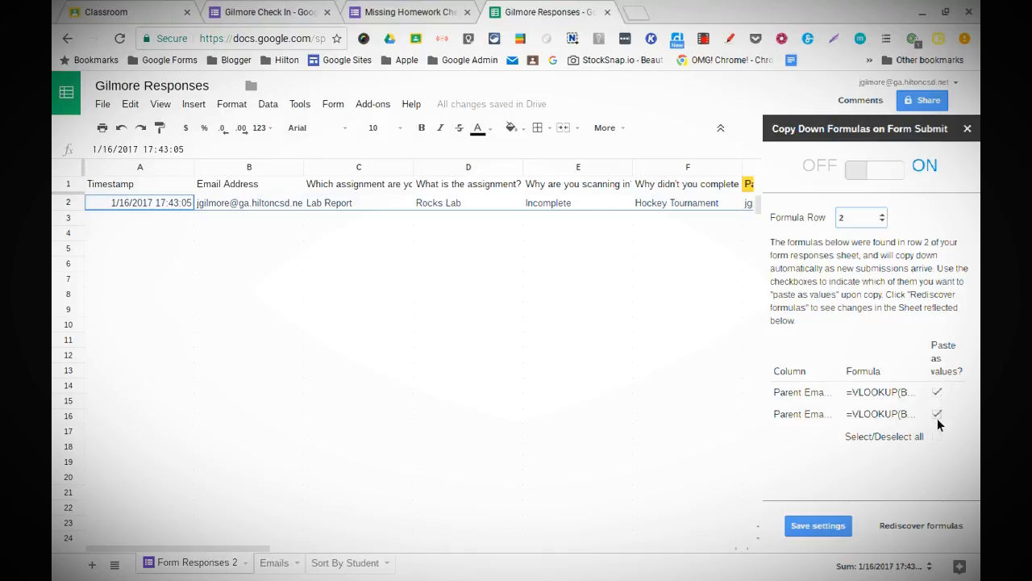
{"action": "left_click", "coordinate": [838, 526]}
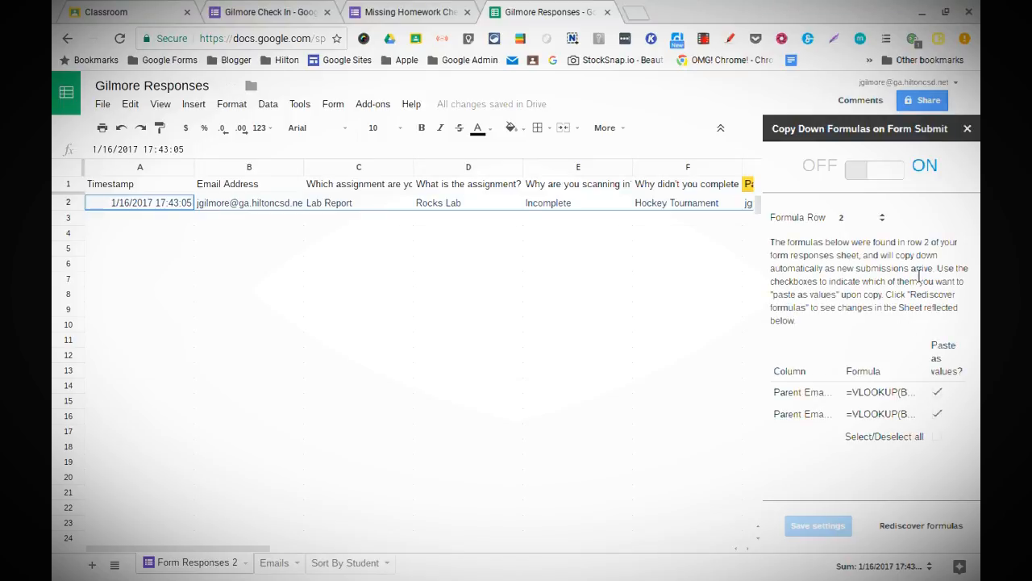
{"action": "left_click", "coordinate": [968, 129]}
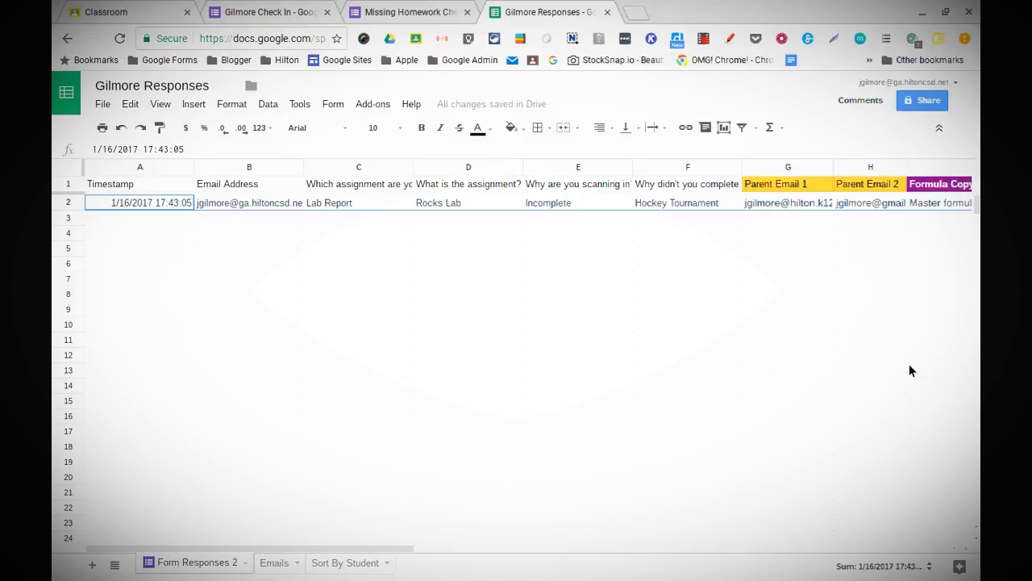
Step: Check the new Formula Copy Down Status column and select cell C2 in row 2
{"action": "scroll", "coordinate": [909, 364], "scroll_direction": "right", "scroll_amount": 2}
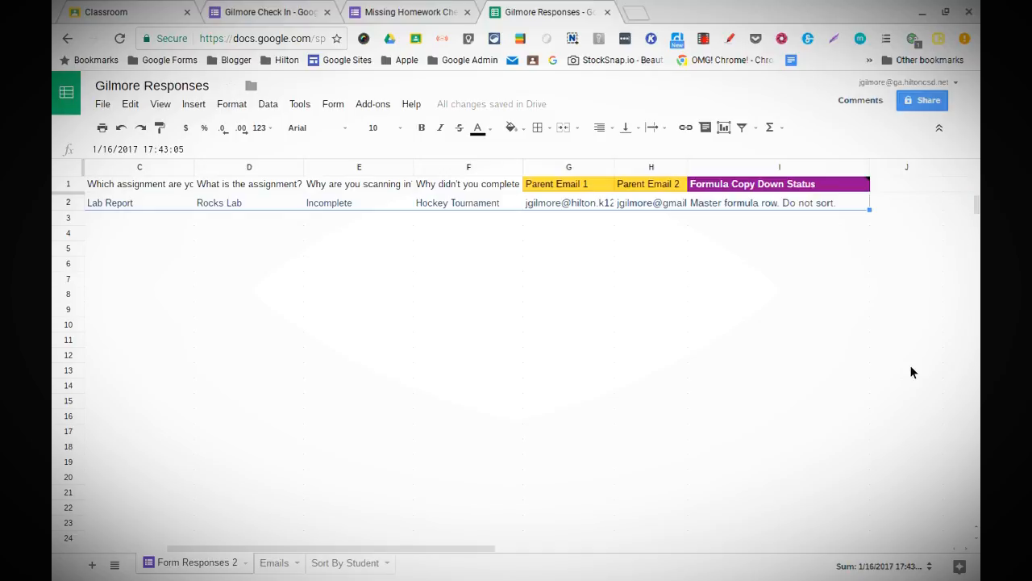
{"action": "mouse_move", "coordinate": [721, 185]}
{"action": "scroll", "coordinate": [786, 279], "scroll_direction": "down", "scroll_amount": 1}
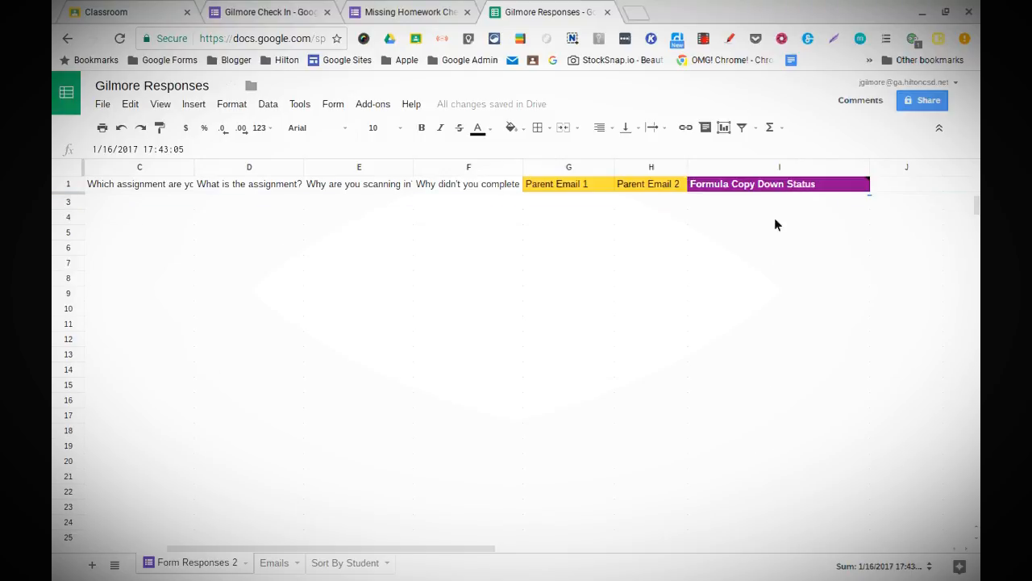
{"action": "scroll", "coordinate": [745, 395], "scroll_direction": "up", "scroll_amount": 1}
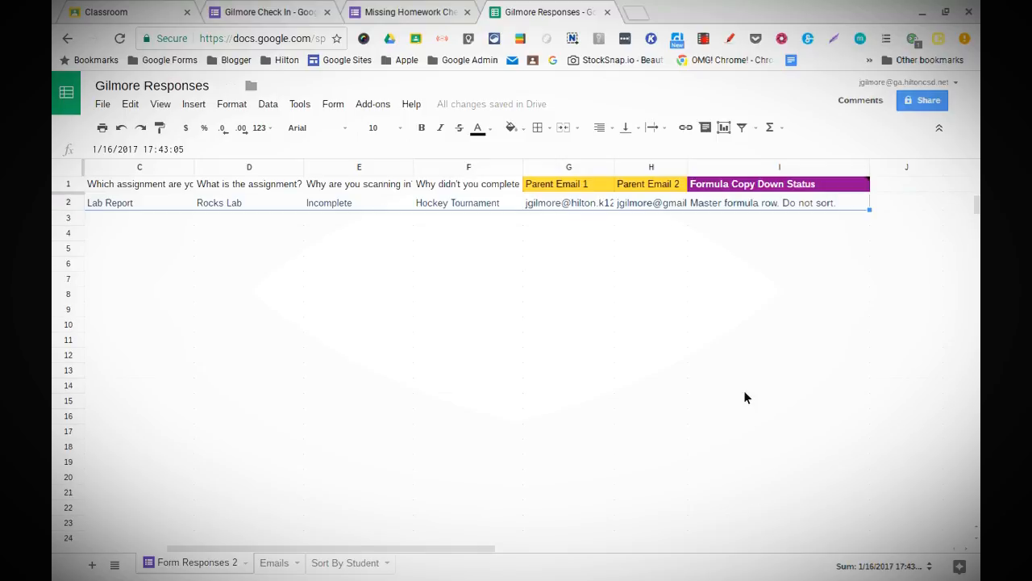
{"action": "scroll", "coordinate": [745, 392], "scroll_direction": "down", "scroll_amount": 1}
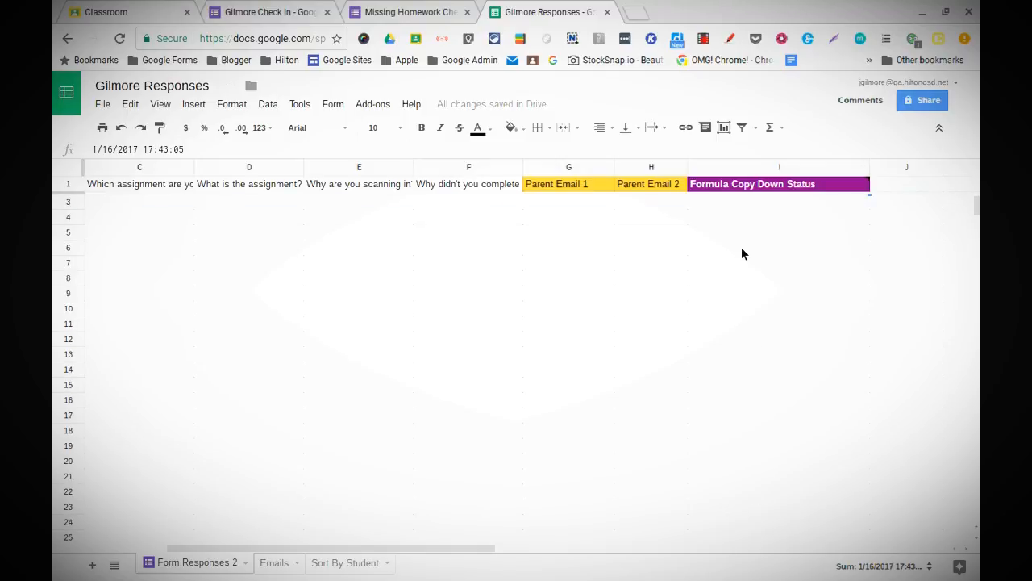
{"action": "scroll", "coordinate": [741, 253], "scroll_direction": "up", "scroll_amount": 1}
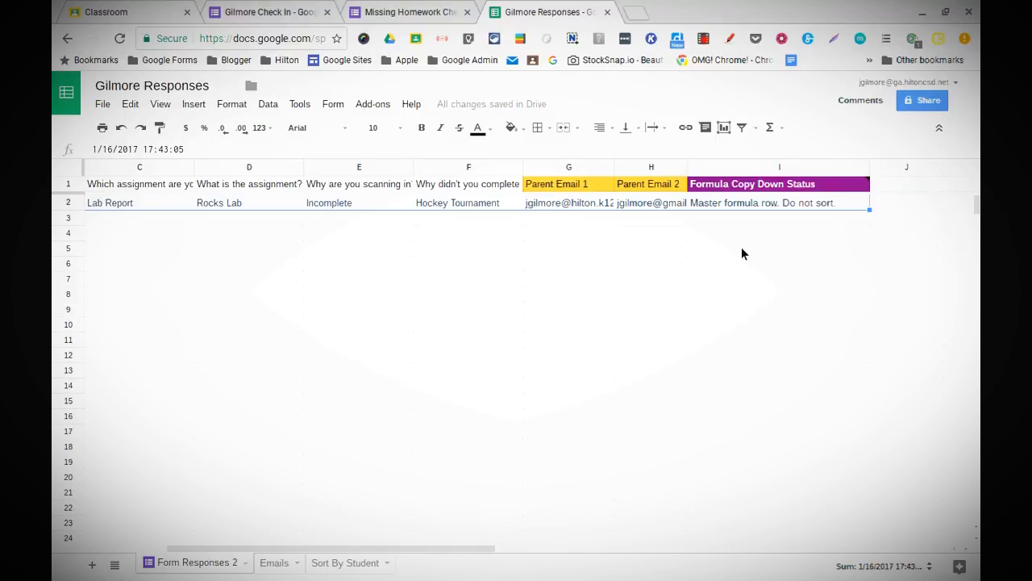
{"action": "left_click", "coordinate": [69, 204]}
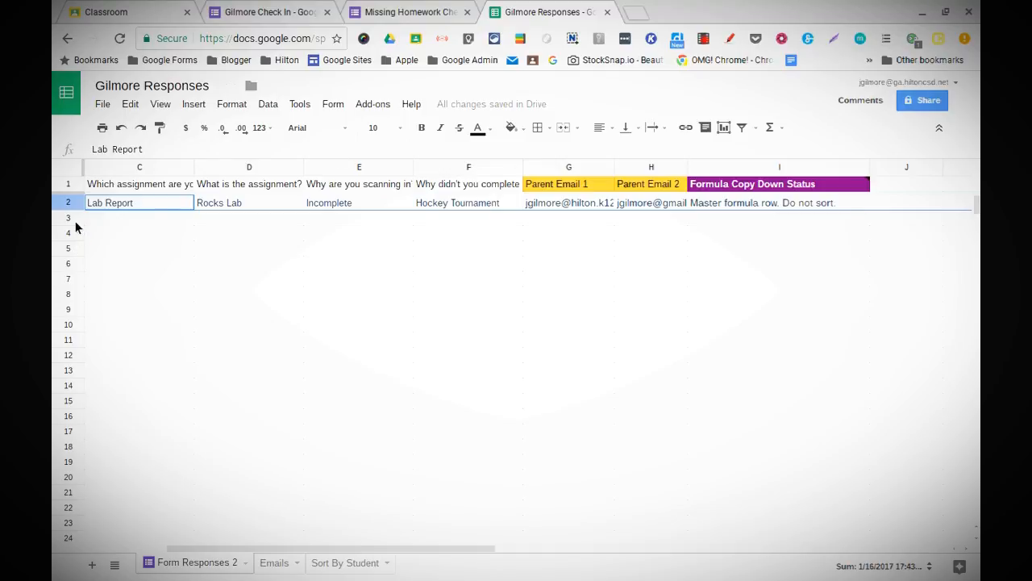
Step: Protect row 2 as a range described 'Do Not Sort', editable only by you
{"action": "left_click", "coordinate": [272, 105]}
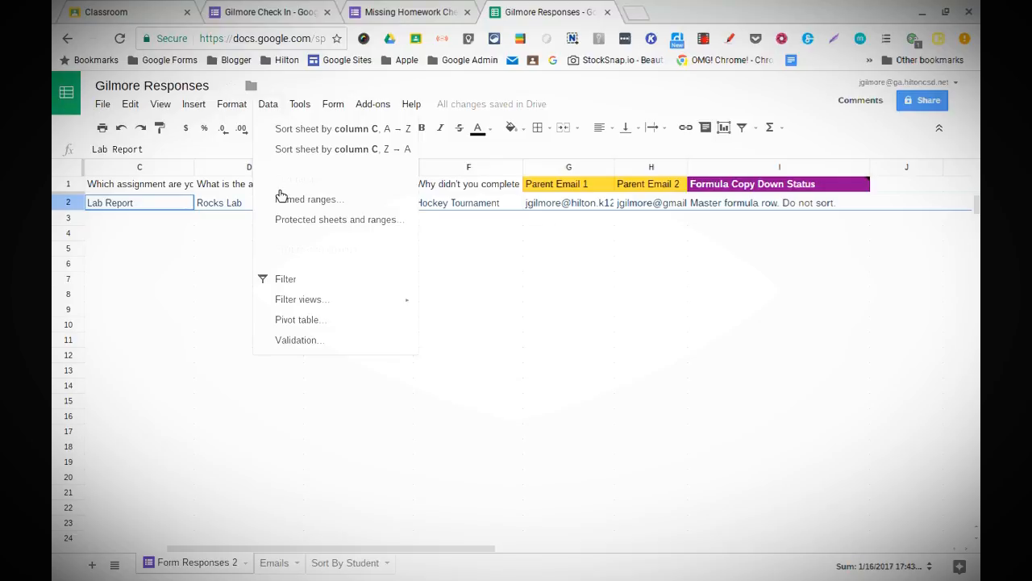
{"action": "left_click", "coordinate": [289, 222]}
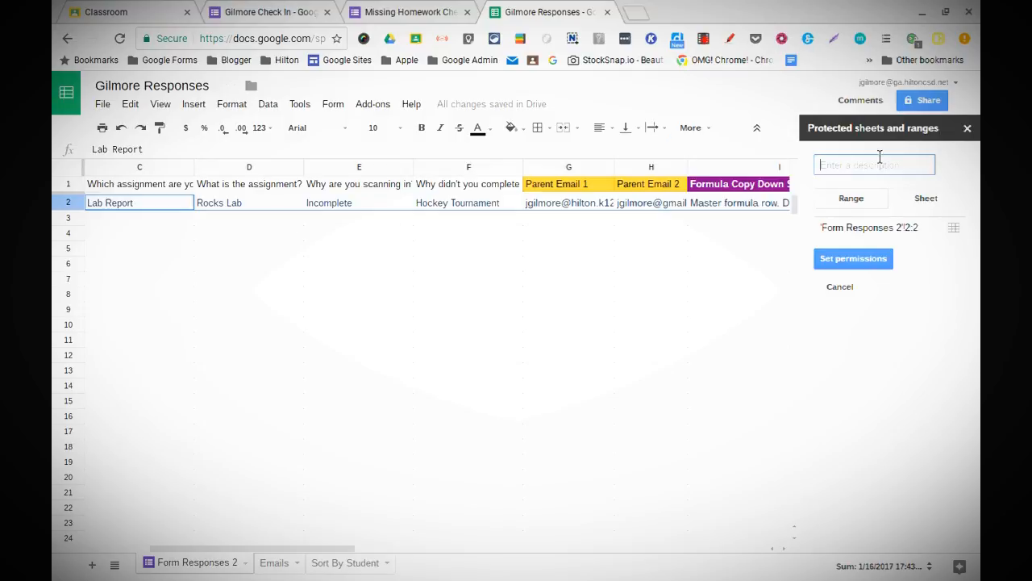
{"action": "type", "text": "Do "}
{"action": "type", "text": "Noy"}
{"action": "type", "text": " Sort"}
{"action": "left_click", "coordinate": [858, 259]}
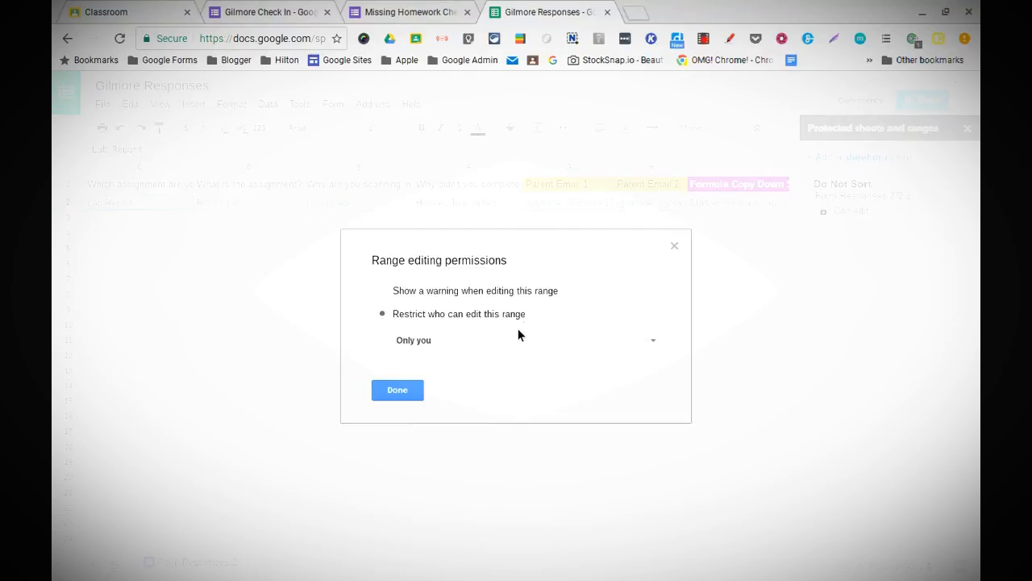
{"action": "left_click", "coordinate": [514, 341]}
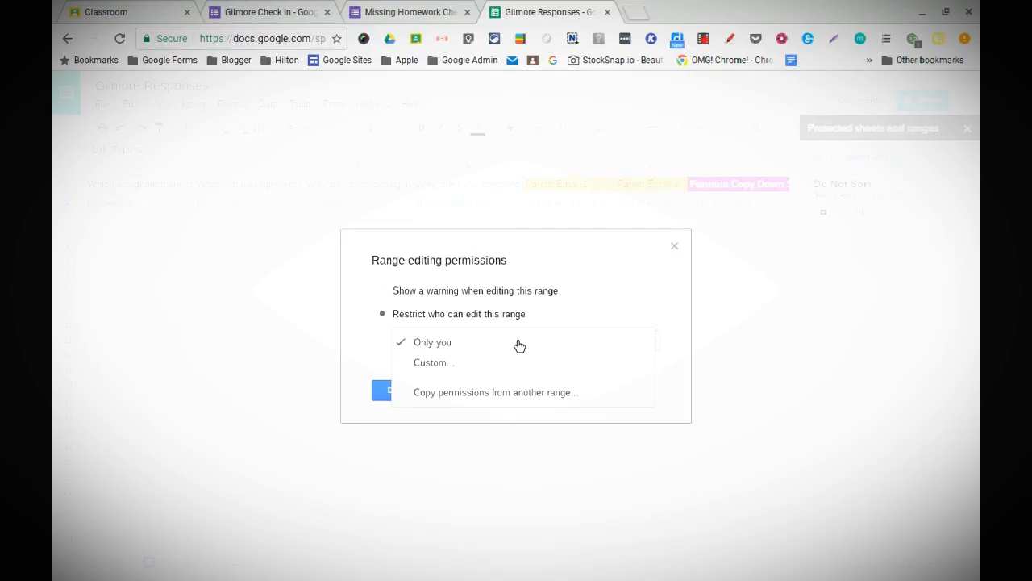
{"action": "left_click", "coordinate": [511, 344]}
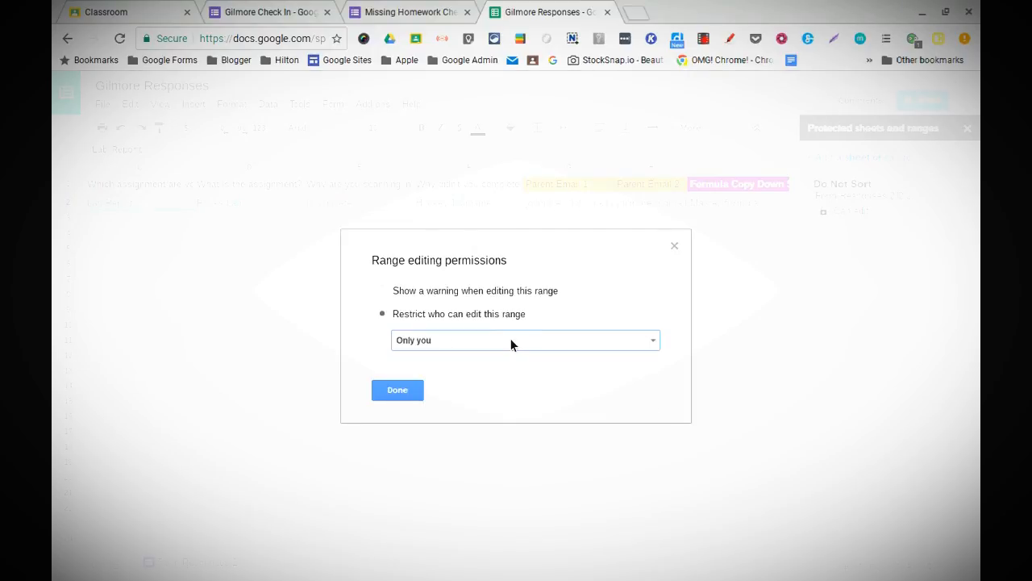
{"action": "left_click", "coordinate": [403, 396]}
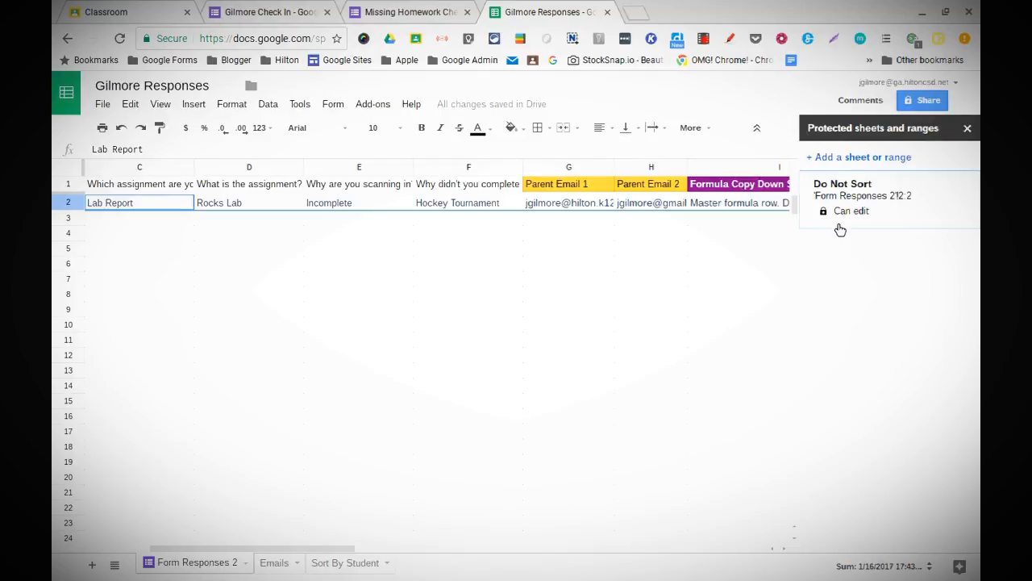
{"action": "left_click", "coordinate": [968, 129]}
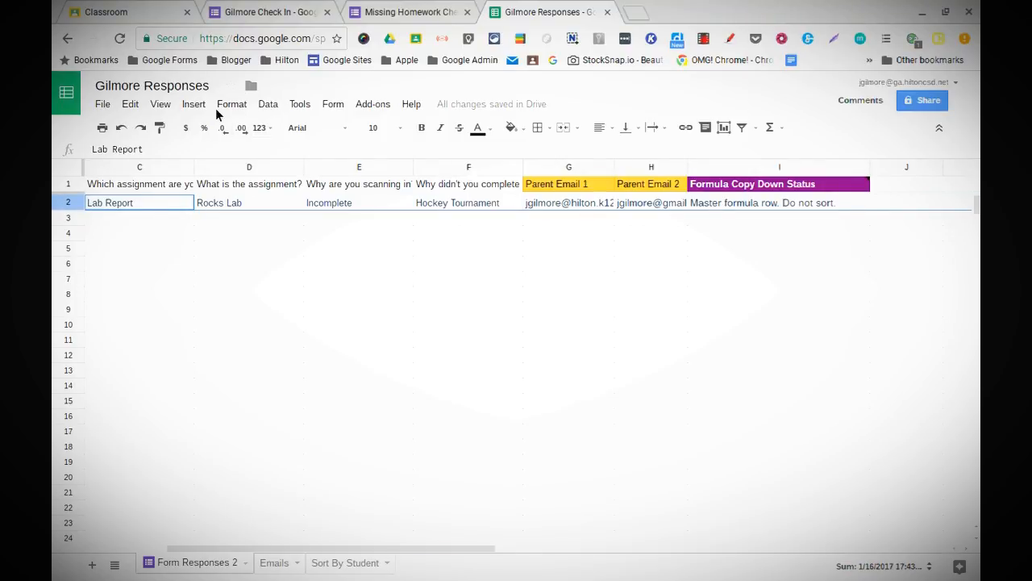
Step: Freeze the top 2 rows of Form Responses 2
{"action": "left_click", "coordinate": [164, 111]}
{"action": "mouse_move", "coordinate": [173, 134]}
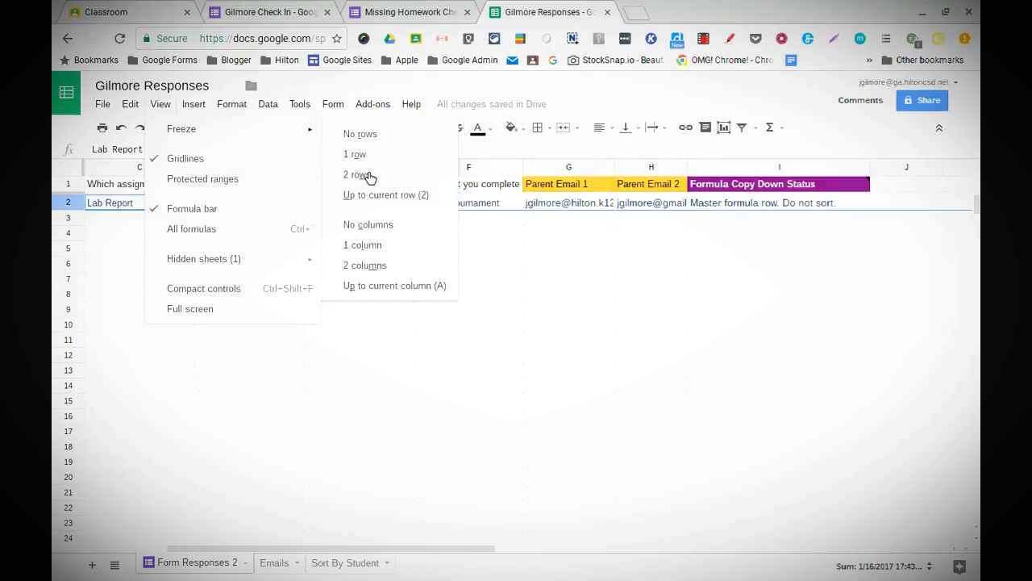
{"action": "left_click", "coordinate": [369, 175]}
Step: Scroll the frozen sheet, then visit the Emails tab and return to Form Responses 2
{"action": "scroll", "coordinate": [303, 274], "scroll_direction": "down", "scroll_amount": 2}
{"action": "scroll", "coordinate": [303, 274], "scroll_direction": "up", "scroll_amount": 1}
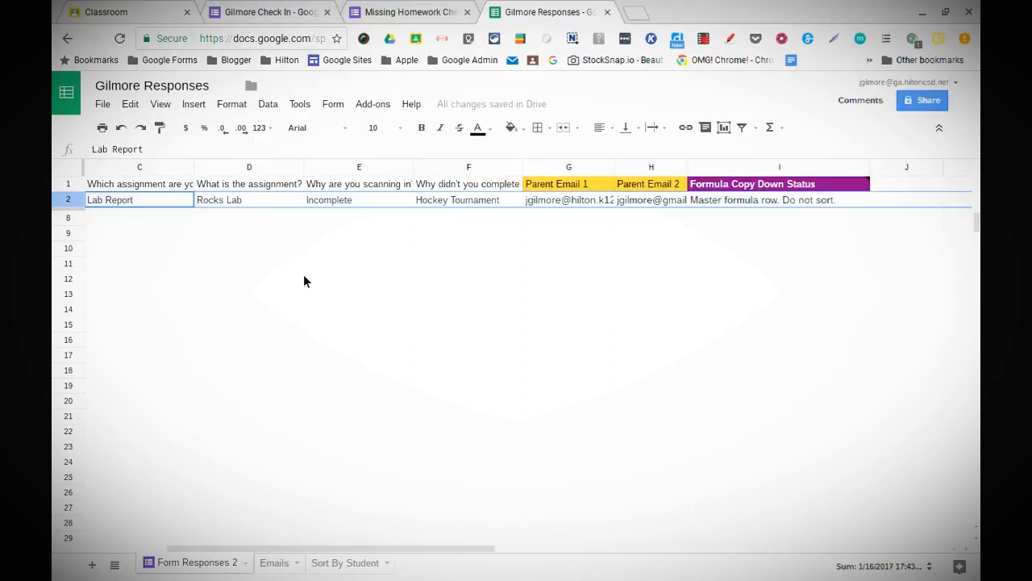
{"action": "scroll", "coordinate": [304, 274], "scroll_direction": "right", "scroll_amount": 9}
{"action": "scroll", "coordinate": [303, 275], "scroll_direction": "left", "scroll_amount": 4}
{"action": "scroll", "coordinate": [303, 275], "scroll_direction": "left", "scroll_amount": 6}
{"action": "scroll", "coordinate": [303, 274], "scroll_direction": "up", "scroll_amount": 1}
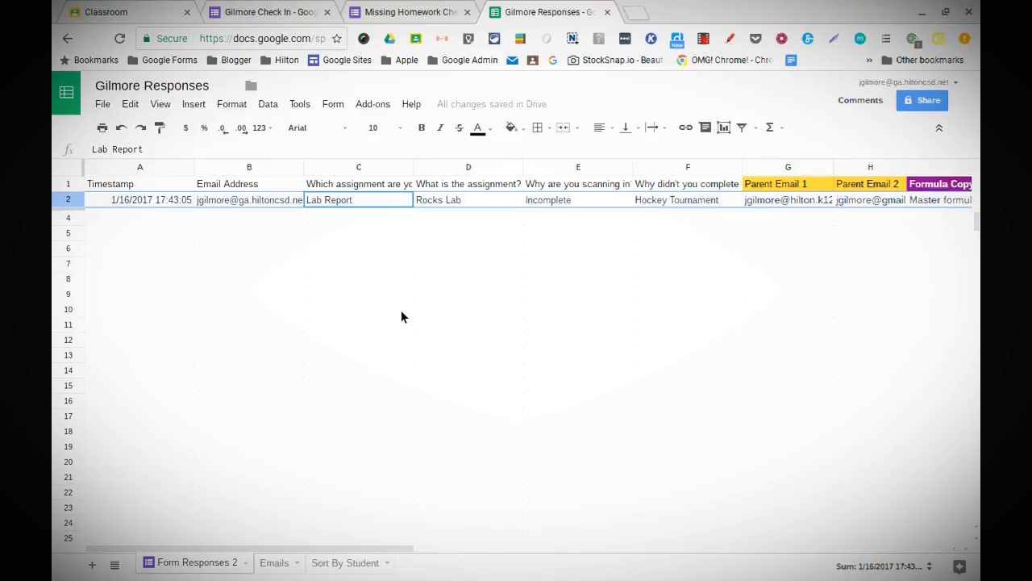
{"action": "scroll", "coordinate": [402, 314], "scroll_direction": "right", "scroll_amount": 2}
{"action": "scroll", "coordinate": [402, 315], "scroll_direction": "left", "scroll_amount": 2}
{"action": "scroll", "coordinate": [401, 312], "scroll_direction": "right", "scroll_amount": 1}
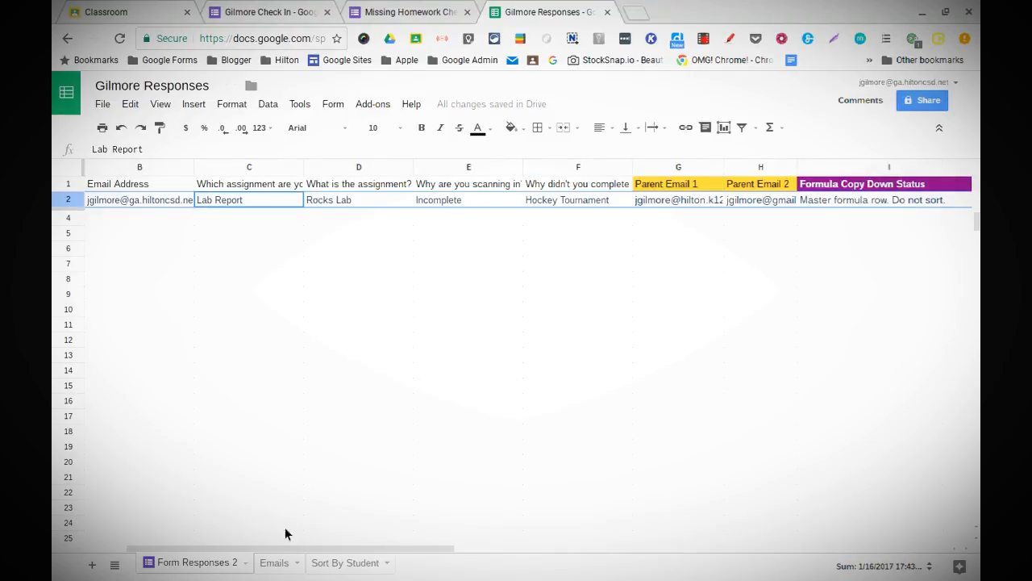
{"action": "left_click", "coordinate": [276, 562]}
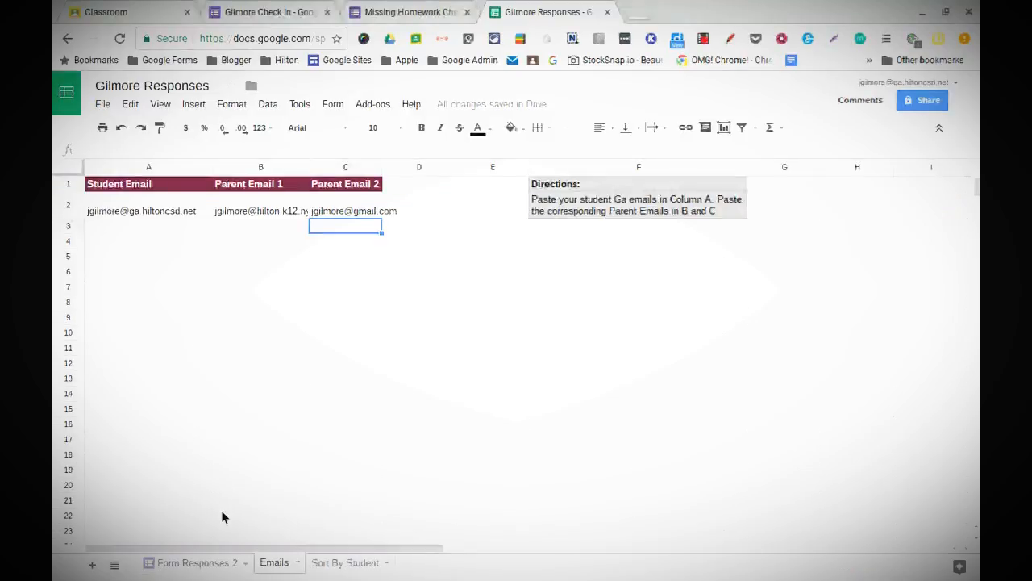
{"action": "left_click", "coordinate": [193, 566]}
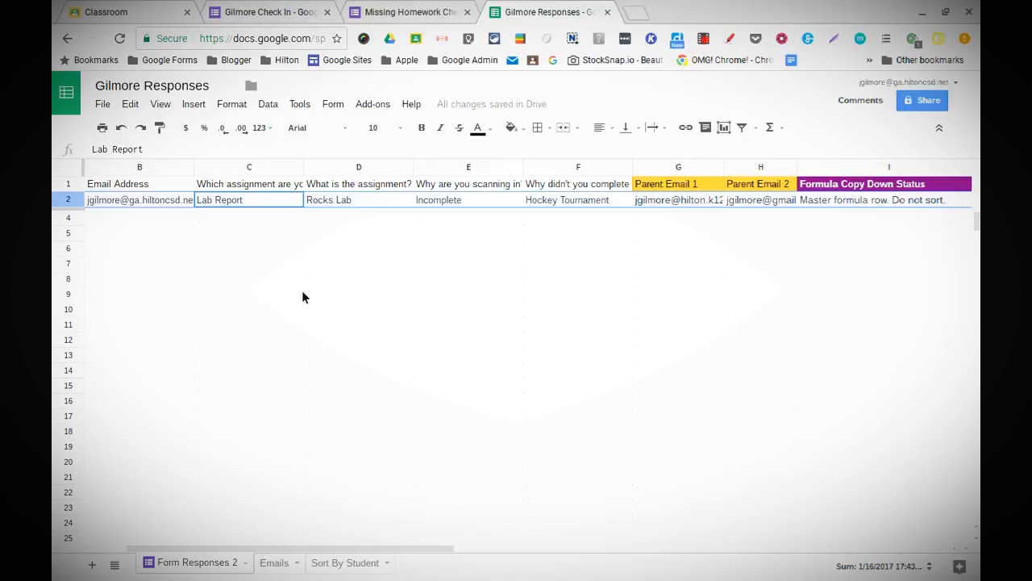
{"action": "left_click", "coordinate": [378, 107]}
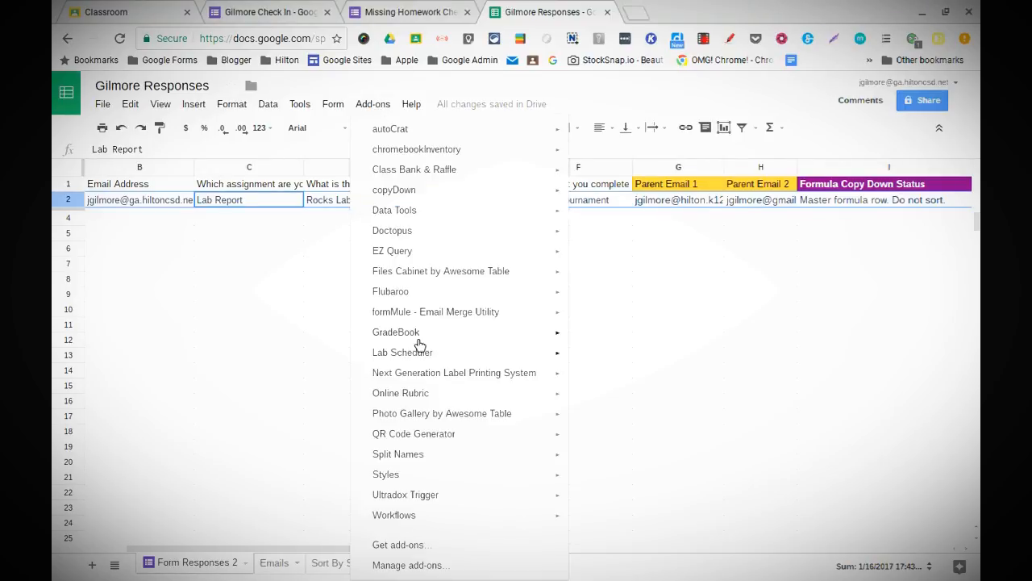
{"action": "mouse_move", "coordinate": [425, 319]}
{"action": "left_click", "coordinate": [412, 546]}
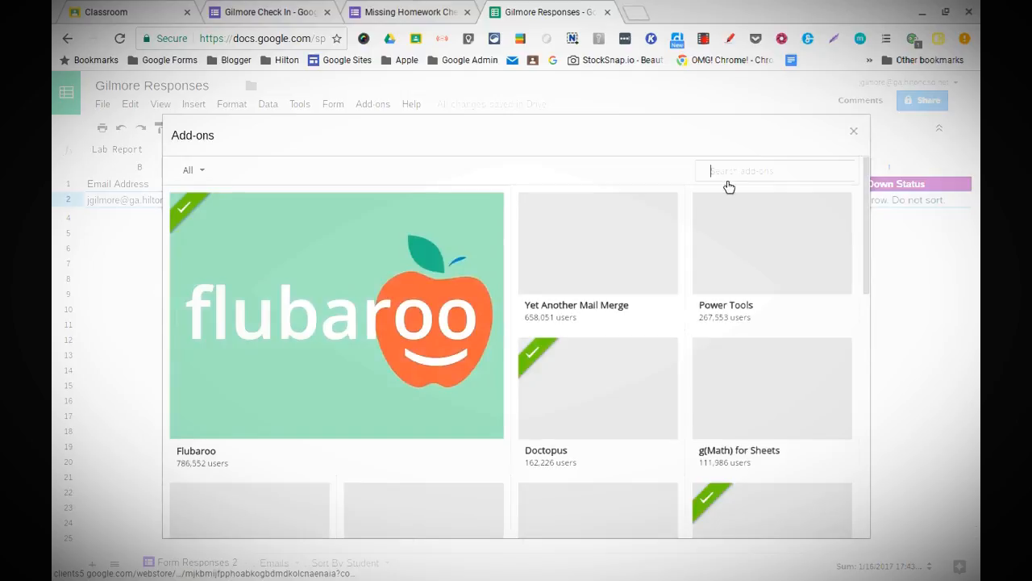
{"action": "type", "text": "Form Mule"}
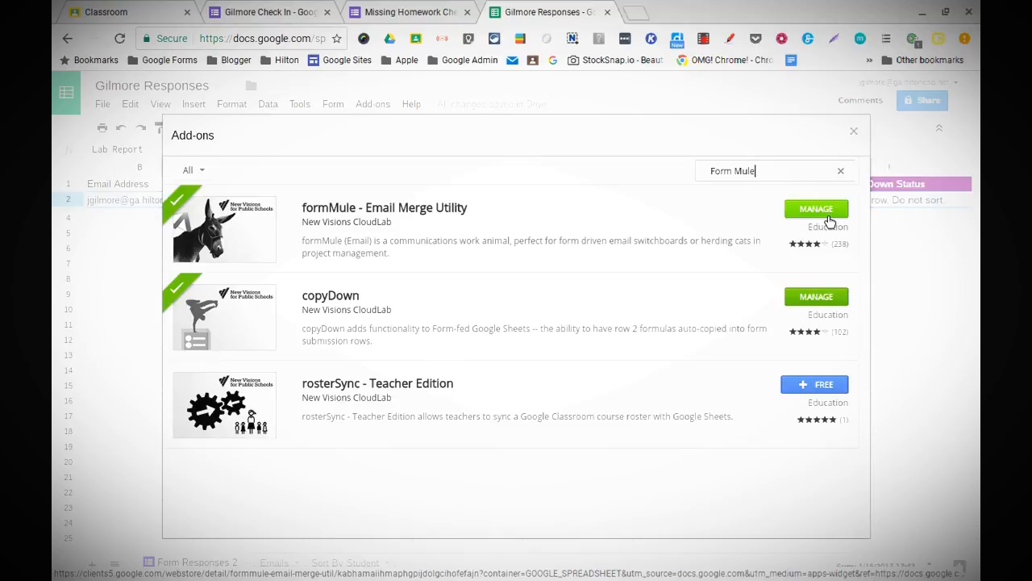
{"action": "left_click", "coordinate": [854, 132]}
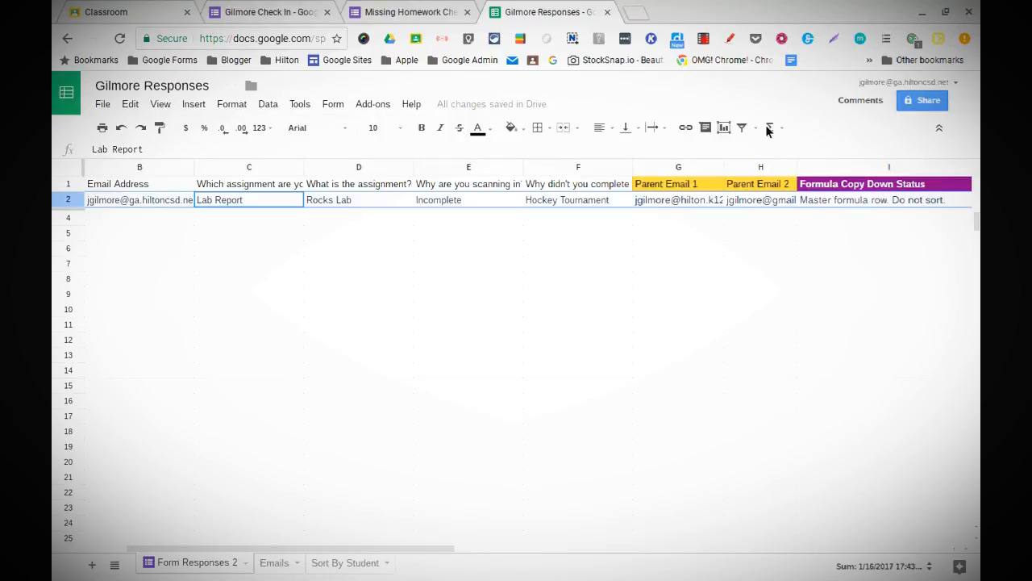
Step: In formMule, use Form Responses 2 as merge source, enable the form trigger, dismiss the warning
{"action": "left_click", "coordinate": [373, 104]}
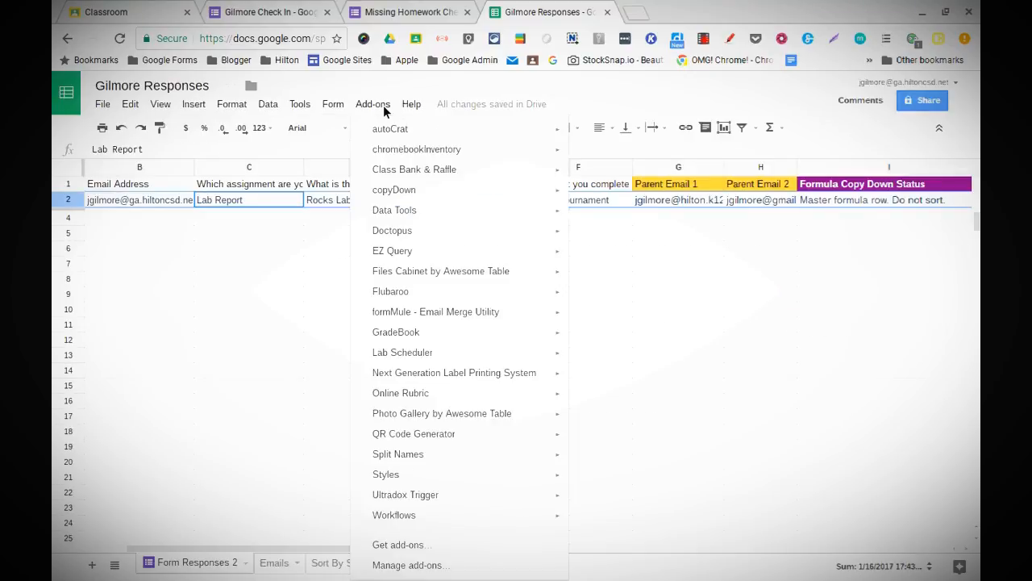
{"action": "mouse_move", "coordinate": [409, 320]}
{"action": "left_click", "coordinate": [598, 323]}
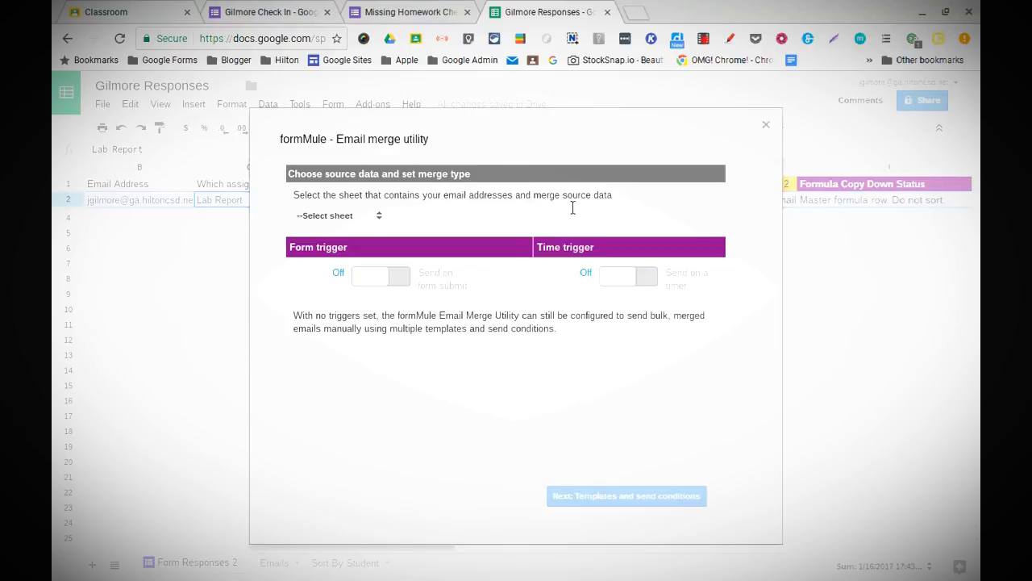
{"action": "left_click", "coordinate": [361, 222]}
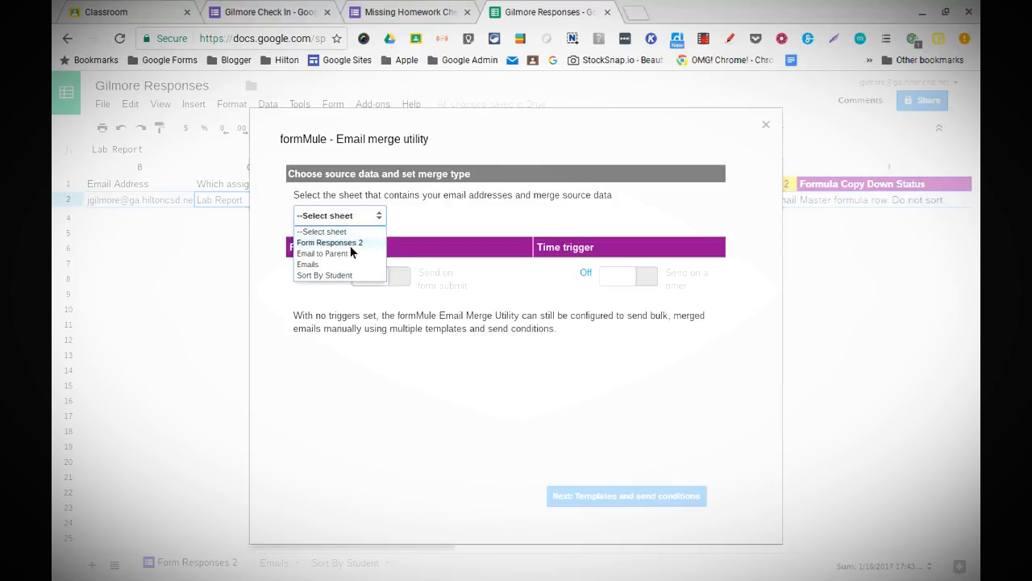
{"action": "left_click", "coordinate": [350, 245]}
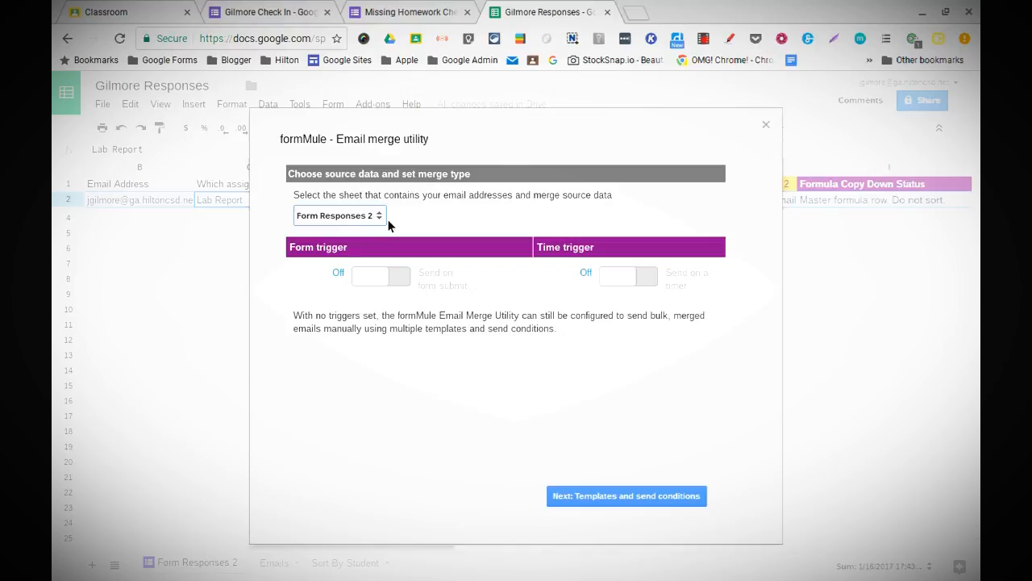
{"action": "left_click", "coordinate": [384, 278]}
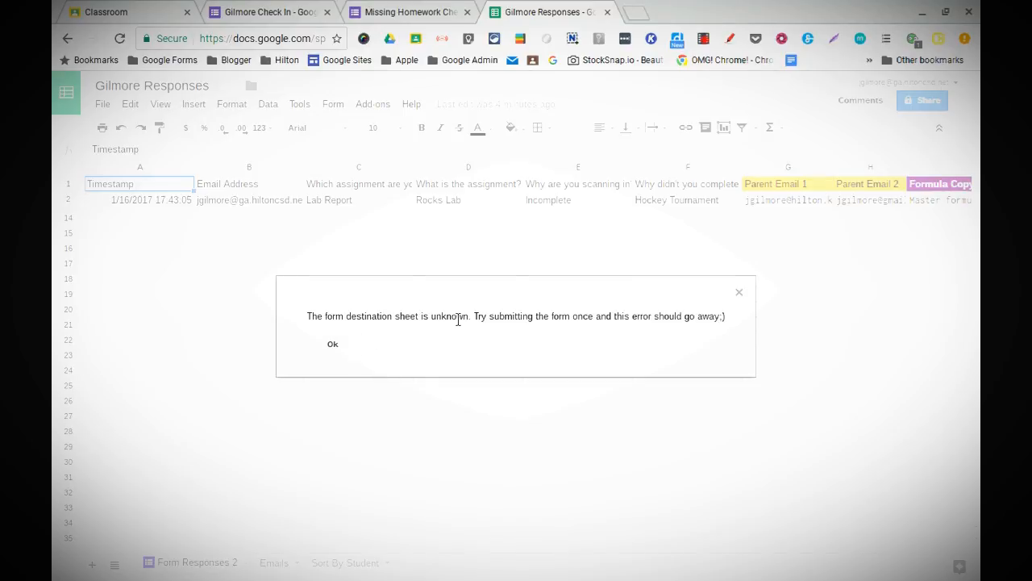
{"action": "left_click", "coordinate": [336, 345]}
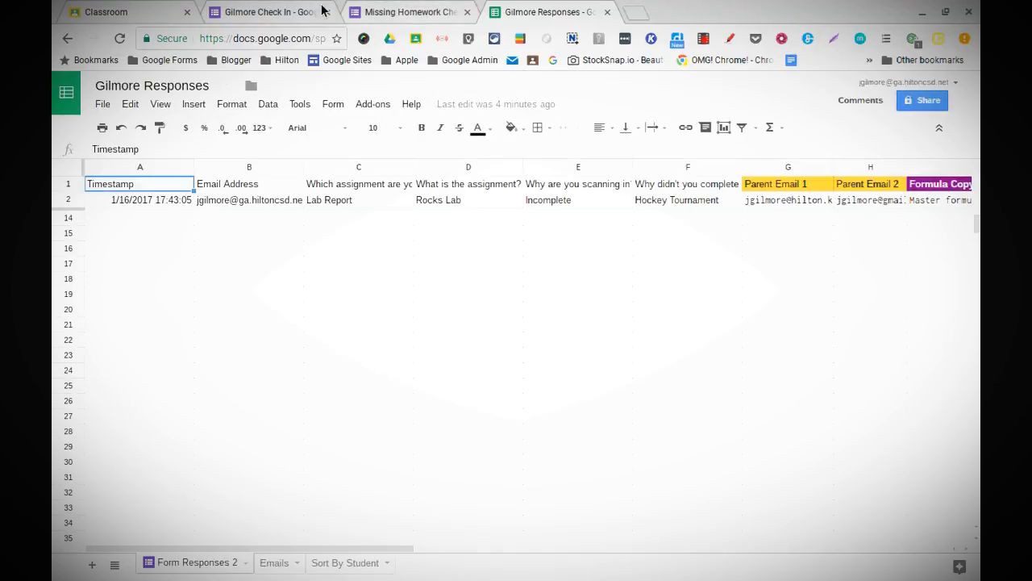
Step: Open a live preview of the Gilmore Check In form
{"action": "left_click", "coordinate": [382, 15]}
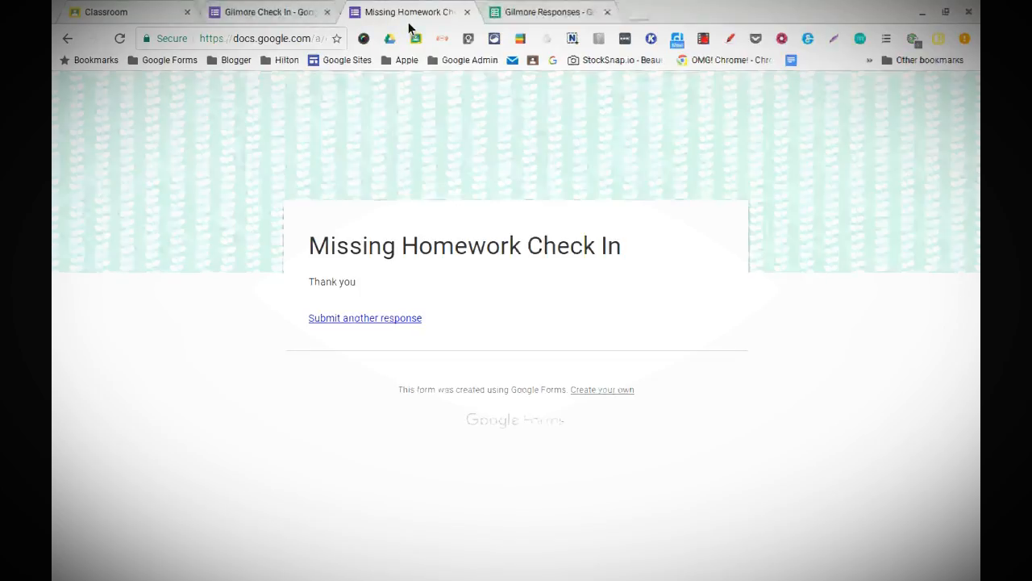
{"action": "left_click", "coordinate": [293, 16]}
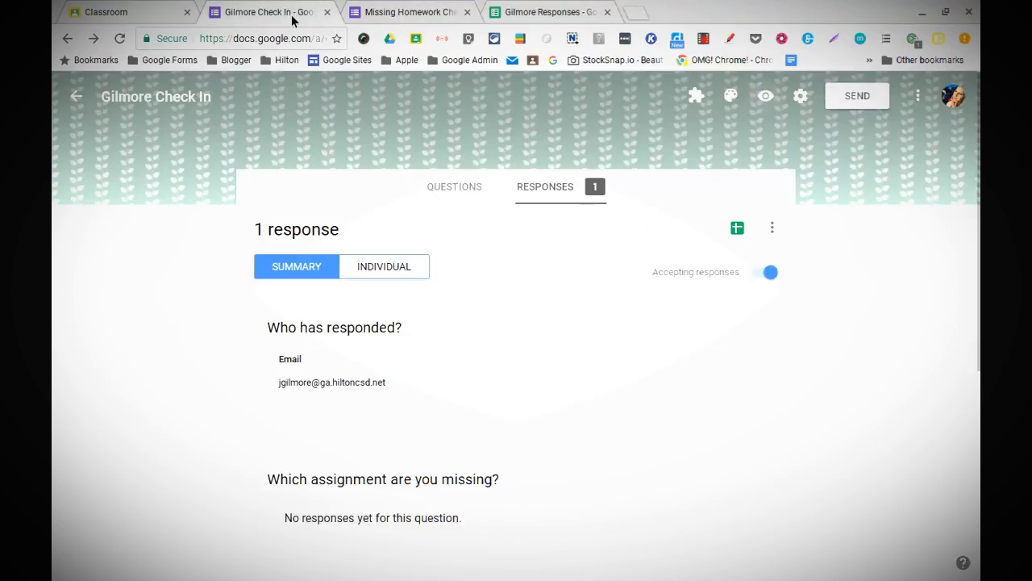
{"action": "left_click", "coordinate": [767, 97]}
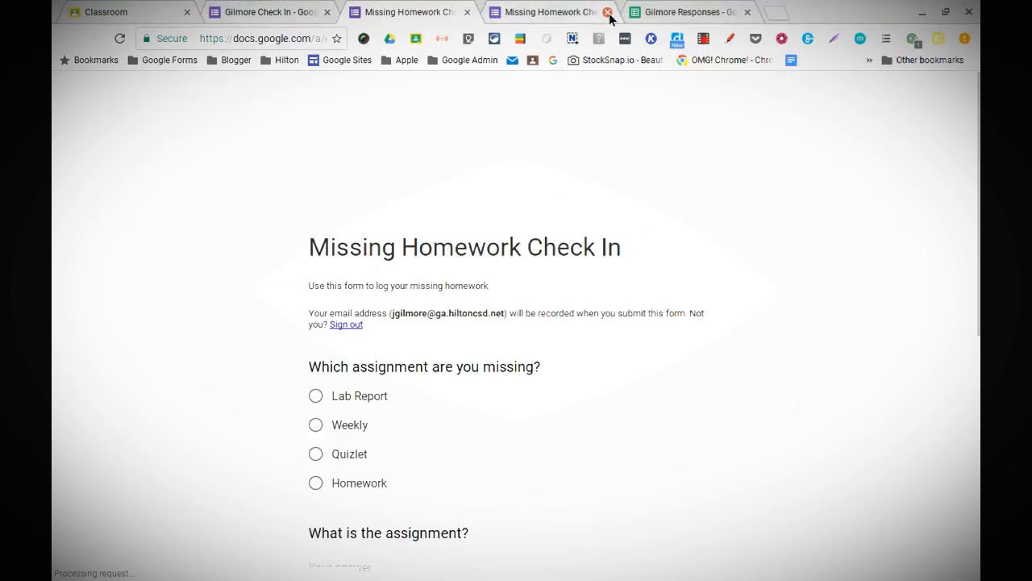
{"action": "left_click", "coordinate": [607, 13]}
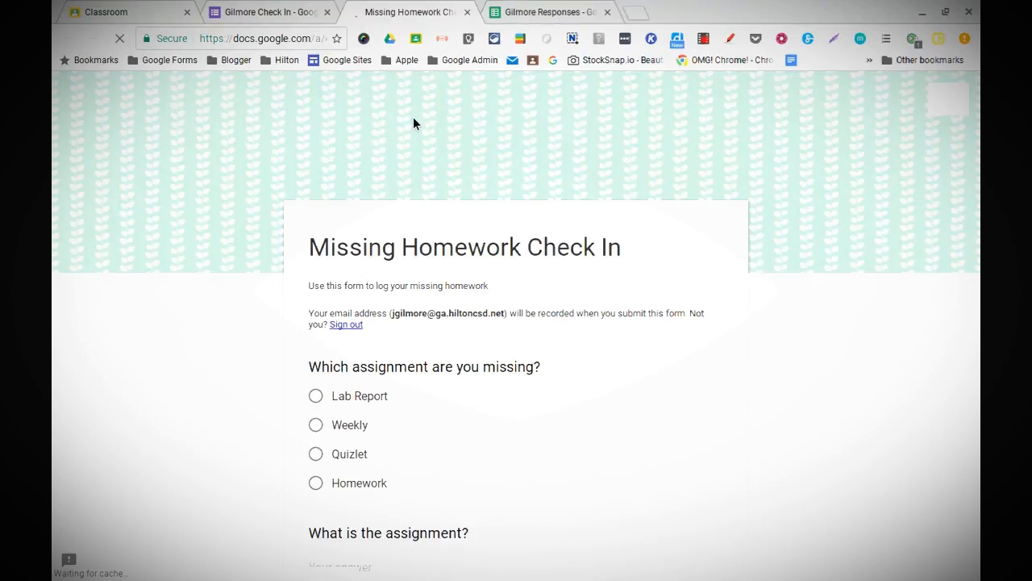
{"action": "scroll", "coordinate": [472, 419], "scroll_direction": "down", "scroll_amount": 4}
{"action": "scroll", "coordinate": [473, 419], "scroll_direction": "up", "scroll_amount": 1}
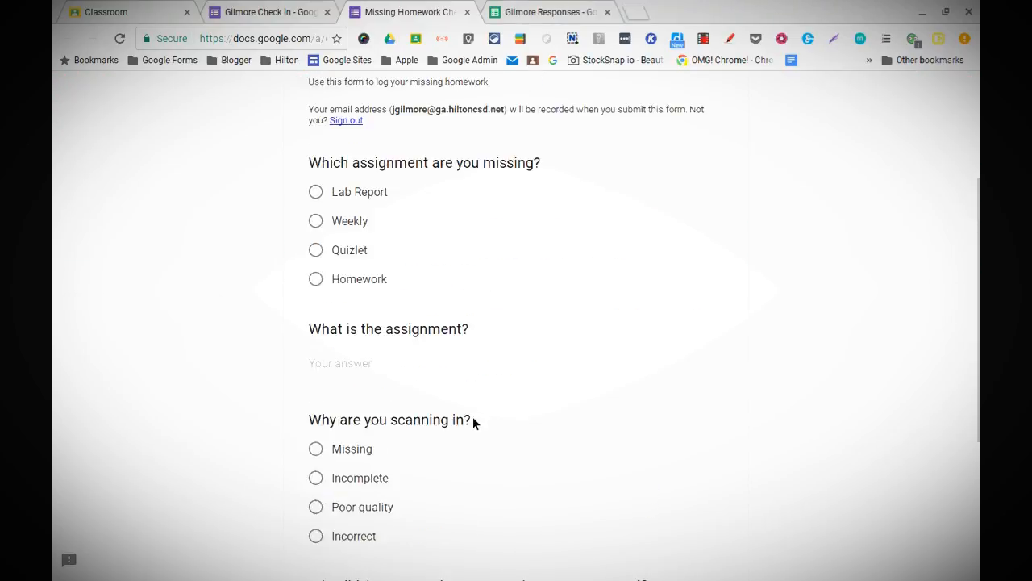
Step: Submit a test response: Quizlet, Early Americans, Missing, and Texting as the reason
{"action": "left_click", "coordinate": [330, 272]}
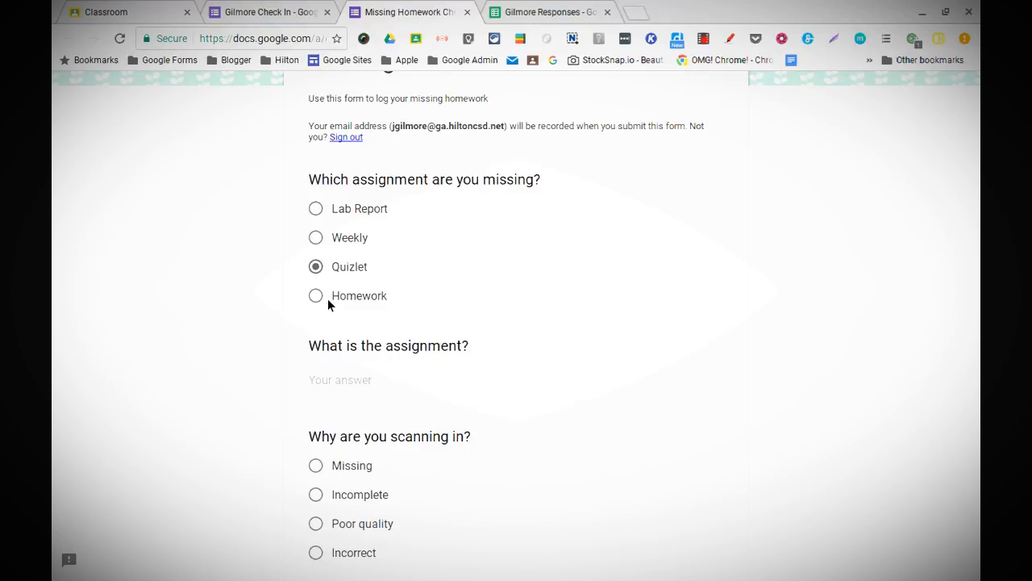
{"action": "scroll", "coordinate": [330, 306], "scroll_direction": "down", "scroll_amount": 1}
{"action": "left_click", "coordinate": [338, 326]}
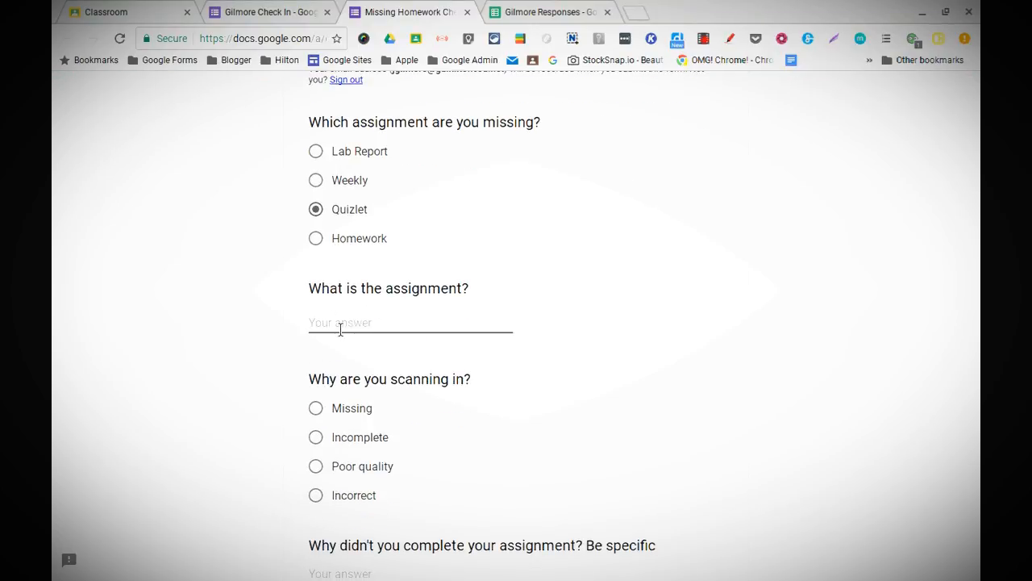
{"action": "type", "text": "Early Americans"}
{"action": "scroll", "coordinate": [516, 323], "scroll_direction": "down", "scroll_amount": 2}
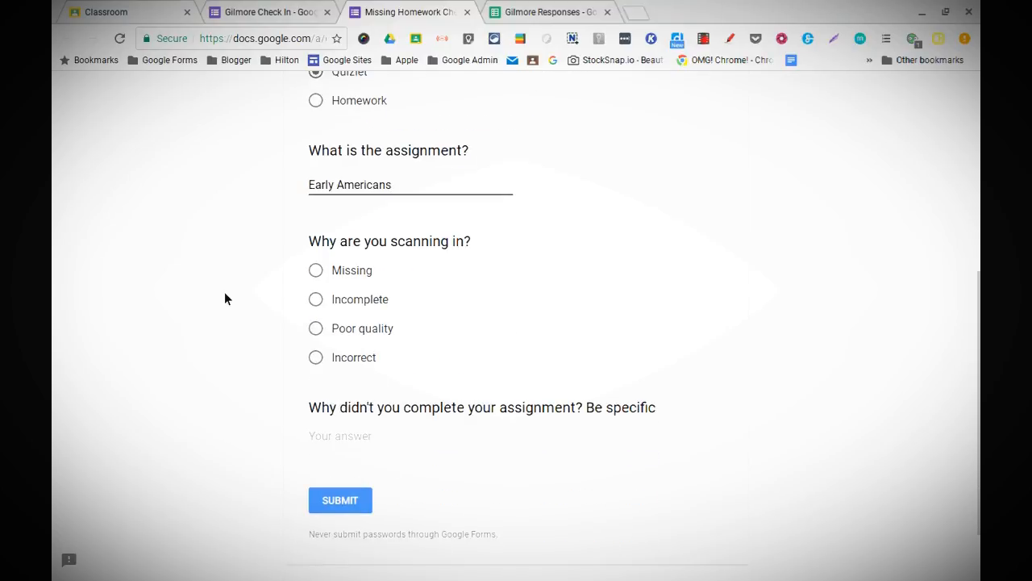
{"action": "left_click", "coordinate": [317, 272]}
{"action": "left_click", "coordinate": [364, 436]}
{"action": "type", "text": "T"}
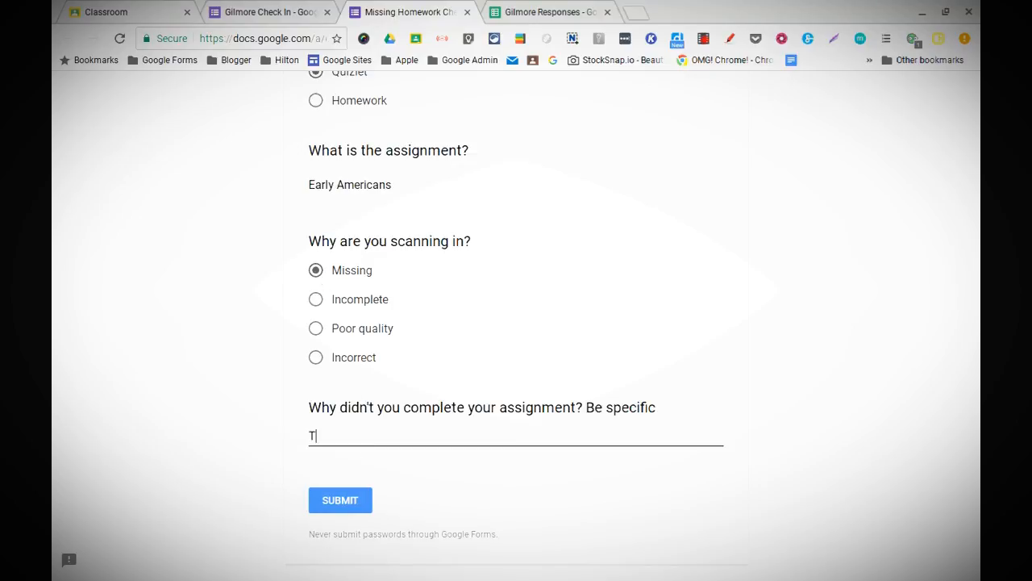
{"action": "type", "text": "exting"}
{"action": "left_click", "coordinate": [340, 502]}
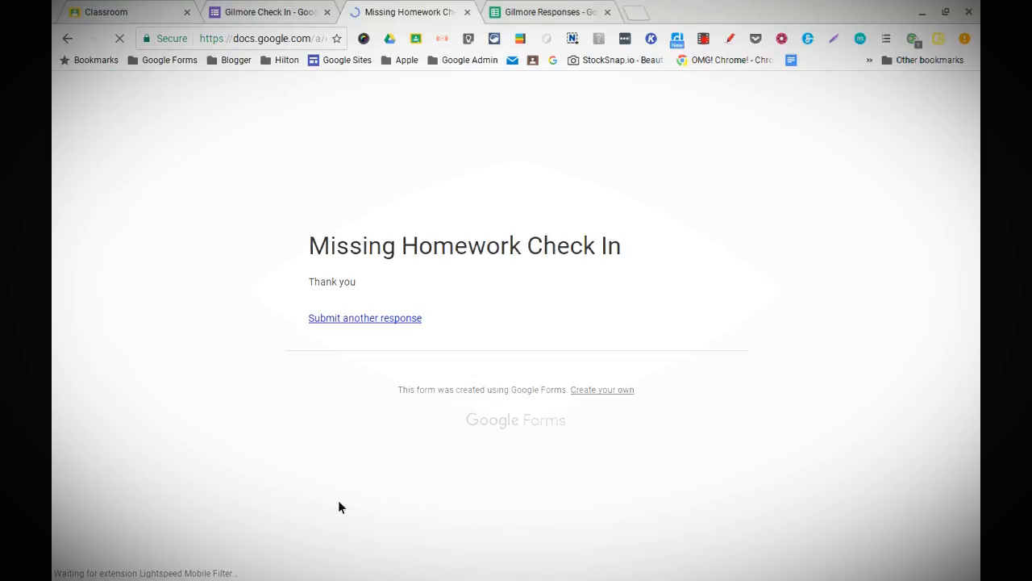
{"action": "left_click", "coordinate": [524, 12]}
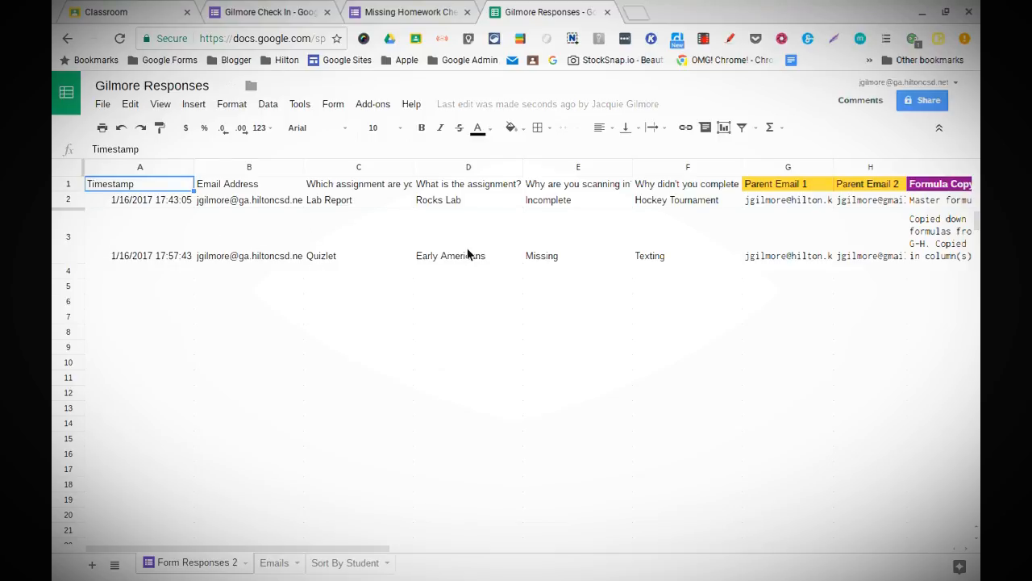
Step: Open row 3's Form Edit URL link to check it, then close that page and leave
{"action": "scroll", "coordinate": [468, 253], "scroll_direction": "right", "scroll_amount": 6}
{"action": "scroll", "coordinate": [467, 252], "scroll_direction": "right", "scroll_amount": 4}
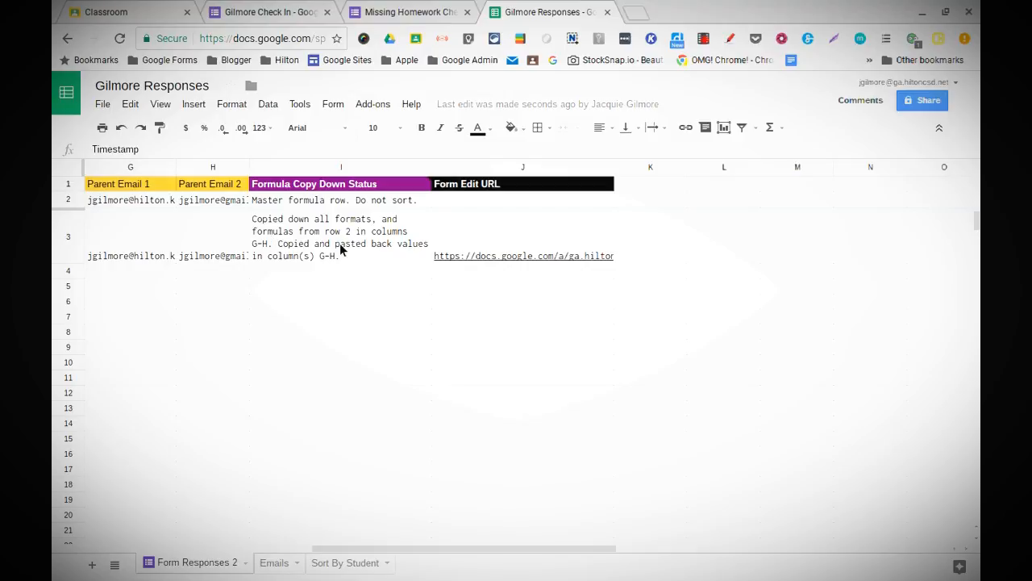
{"action": "mouse_move", "coordinate": [503, 256]}
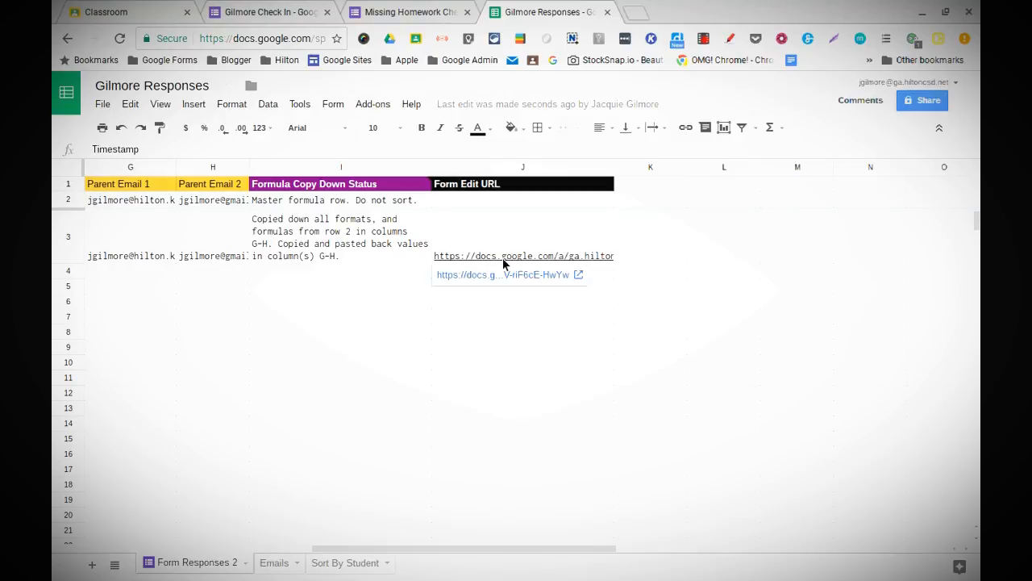
{"action": "left_click", "coordinate": [509, 278]}
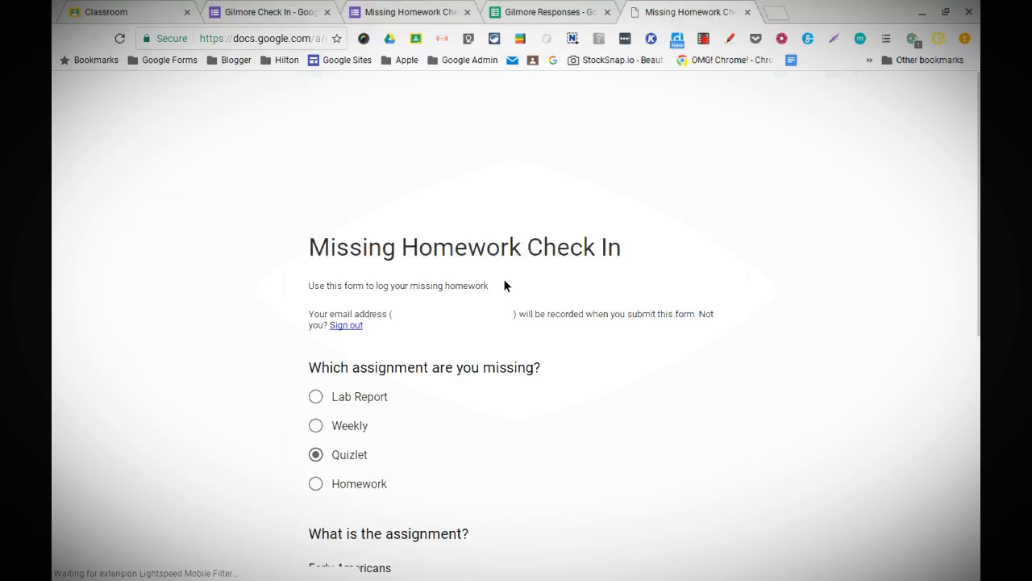
{"action": "scroll", "coordinate": [503, 285], "scroll_direction": "down", "scroll_amount": 3}
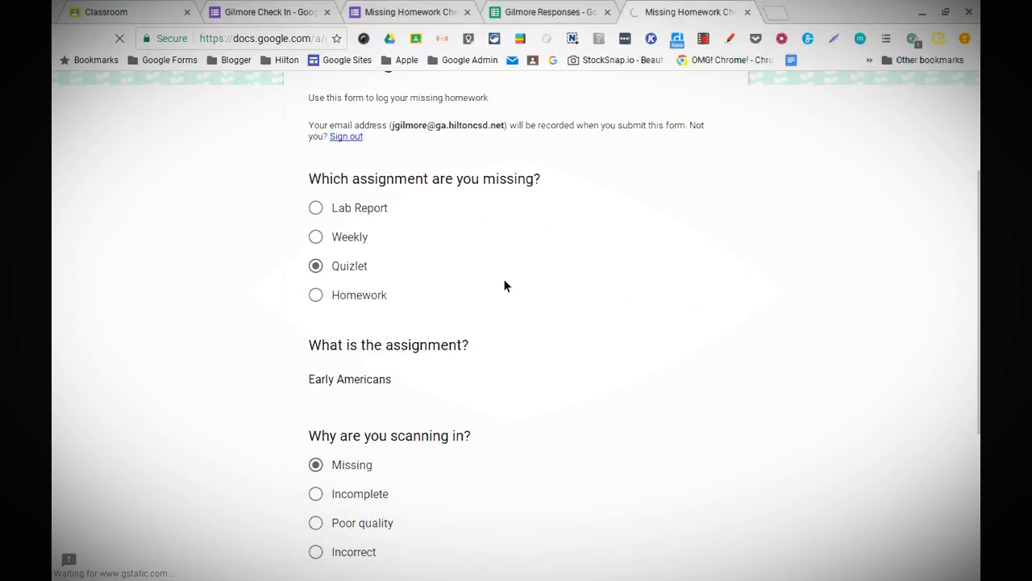
{"action": "scroll", "coordinate": [504, 285], "scroll_direction": "down", "scroll_amount": 4}
{"action": "scroll", "coordinate": [503, 280], "scroll_direction": "up", "scroll_amount": 6}
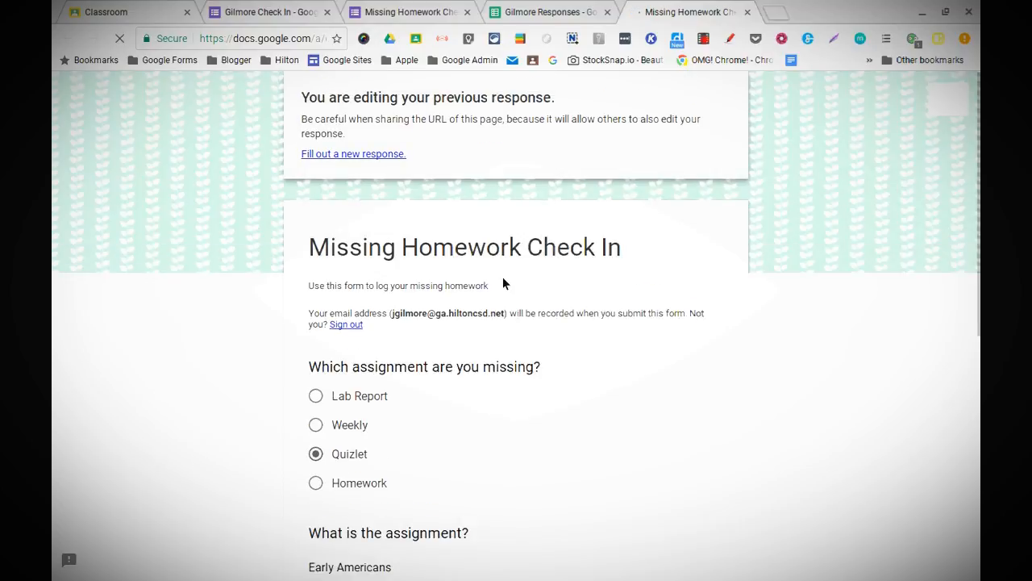
{"action": "left_click", "coordinate": [748, 12]}
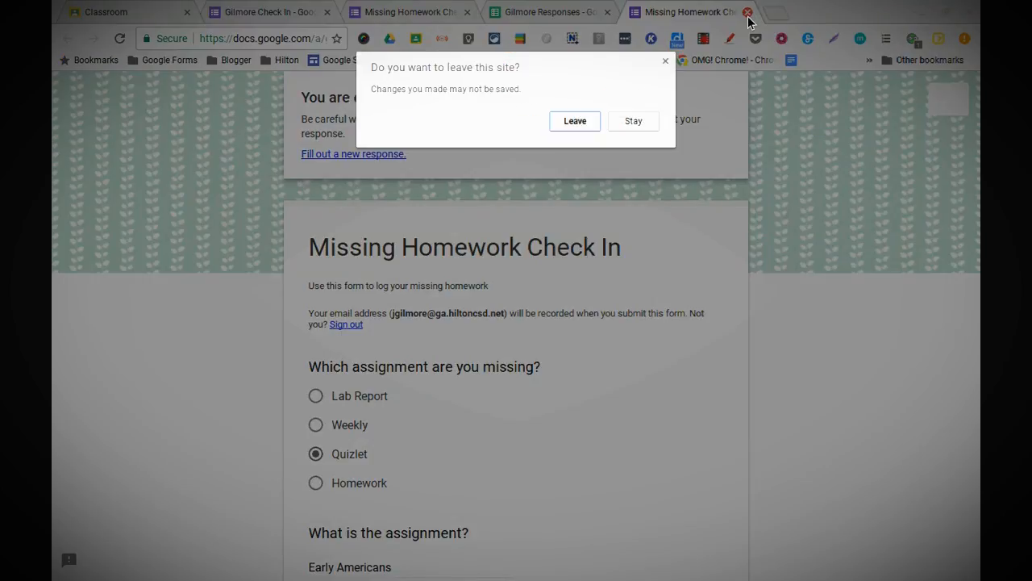
{"action": "left_click", "coordinate": [576, 120]}
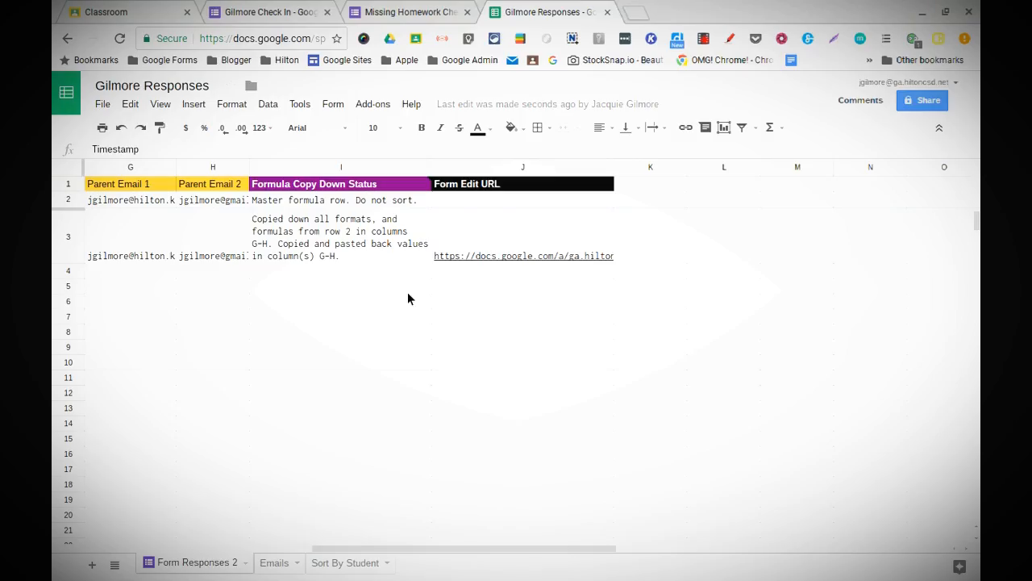
{"action": "scroll", "coordinate": [409, 301], "scroll_direction": "right", "scroll_amount": 4}
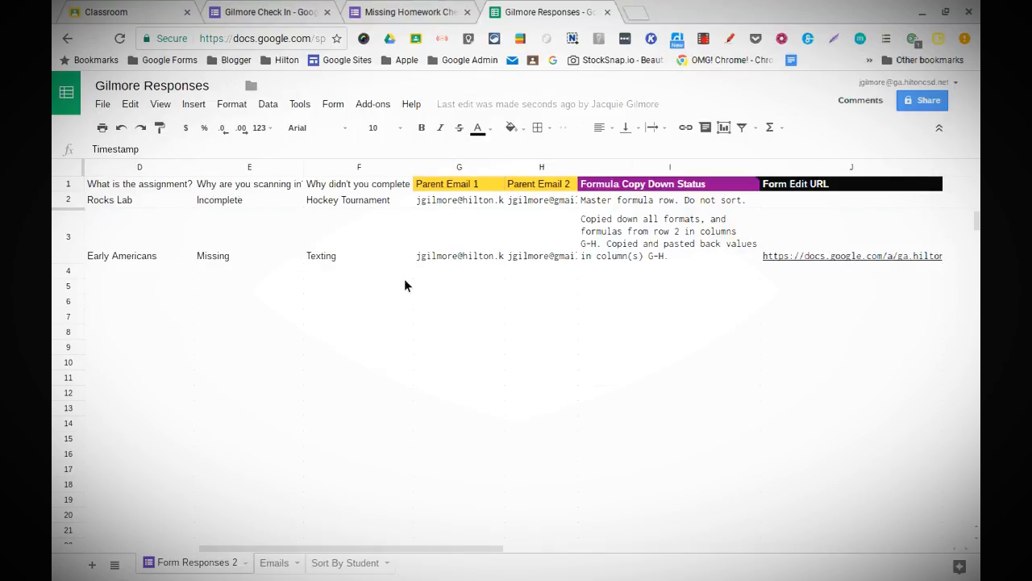
Step: Open formMule's template setup and rename the template to 'Email to Parents'
{"action": "left_click", "coordinate": [385, 104]}
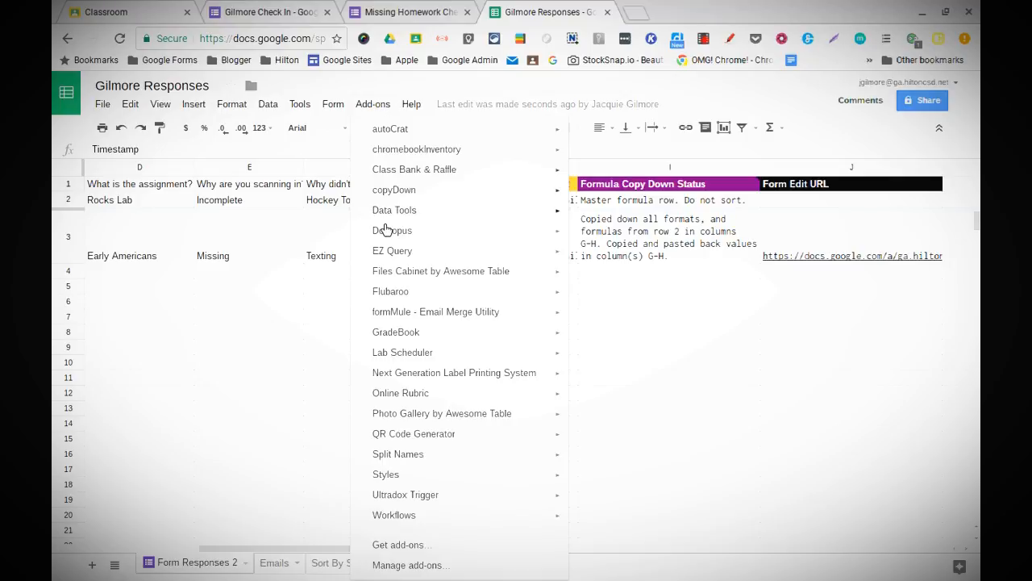
{"action": "mouse_move", "coordinate": [404, 332]}
{"action": "mouse_move", "coordinate": [524, 321]}
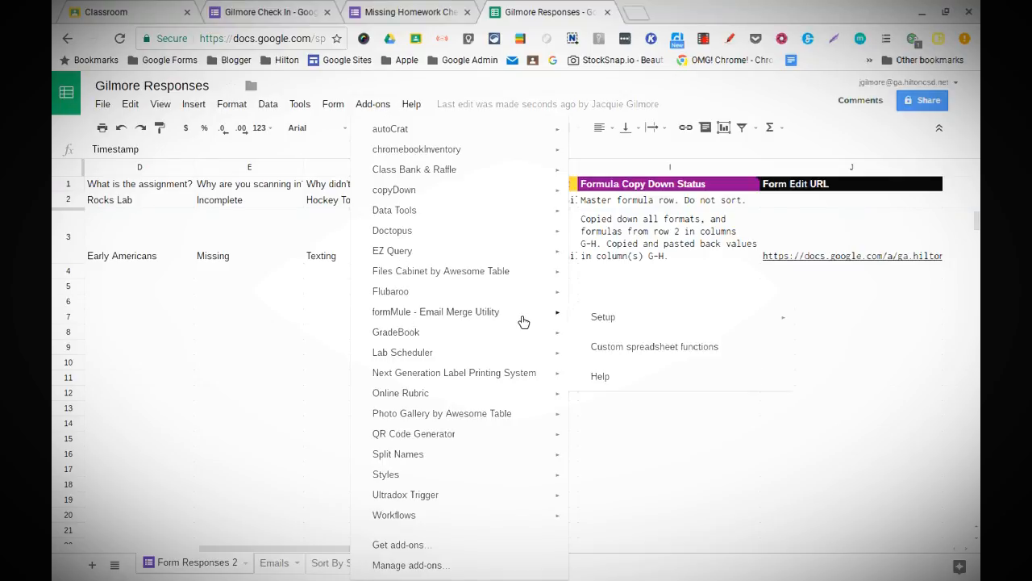
{"action": "mouse_move", "coordinate": [596, 325]}
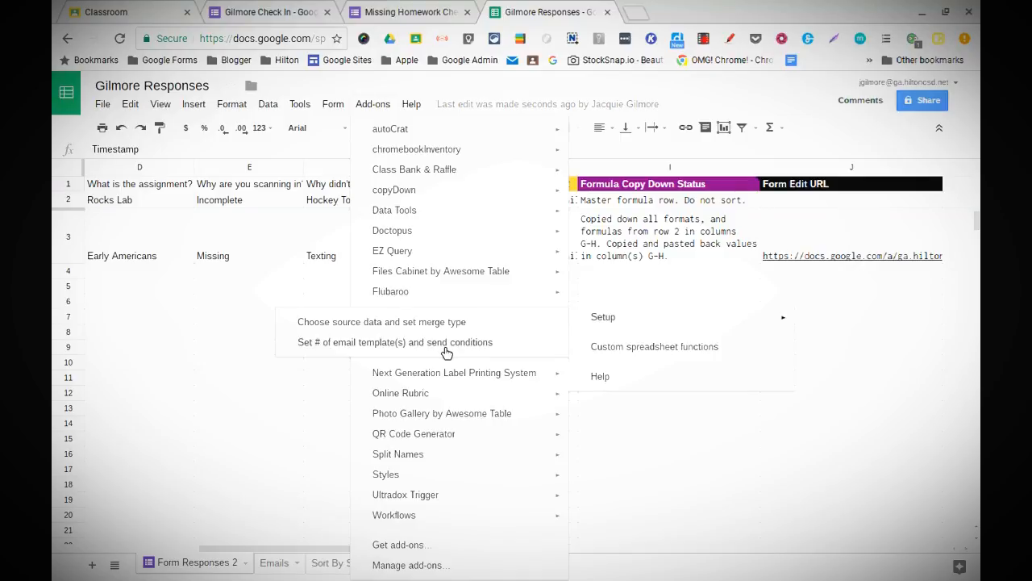
{"action": "left_click", "coordinate": [446, 347]}
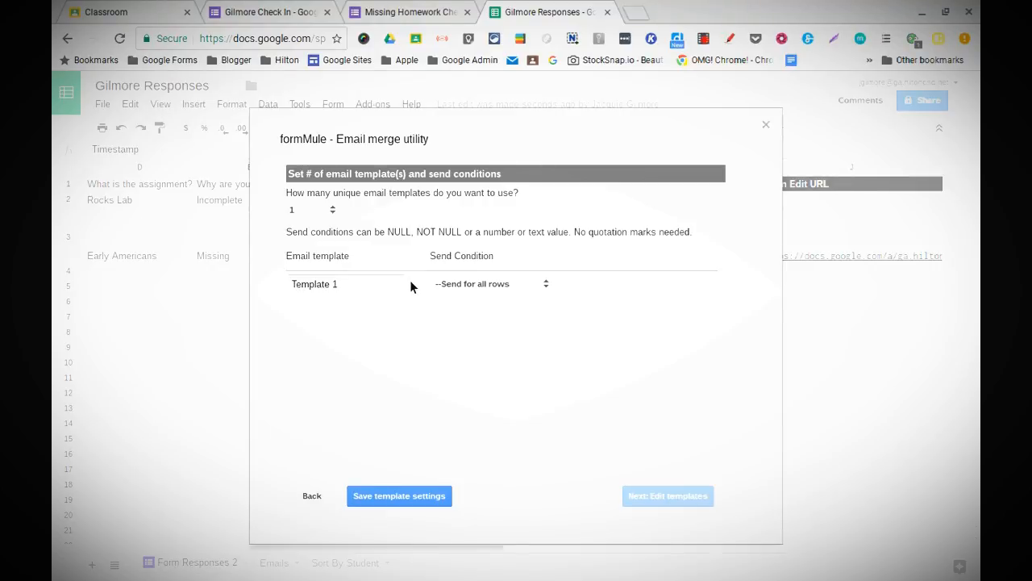
{"action": "left_click", "coordinate": [356, 281]}
{"action": "key", "text": "ctrl+a"}
{"action": "type", "text": "Email to Paren"}
{"action": "type", "text": "s"}
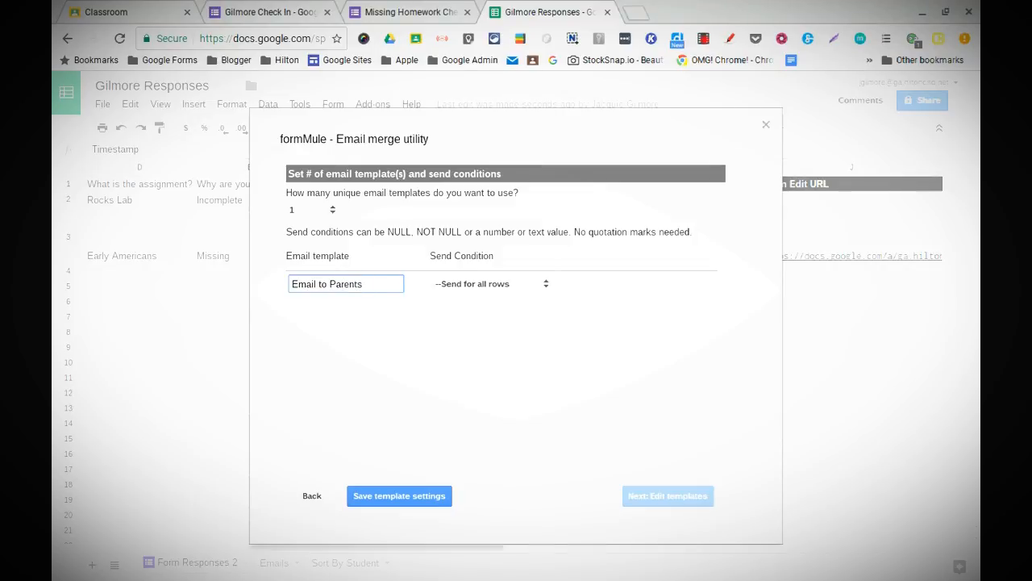
Step: Set the send condition to Email Address NOT NULL and save the template settings
{"action": "left_click", "coordinate": [459, 287]}
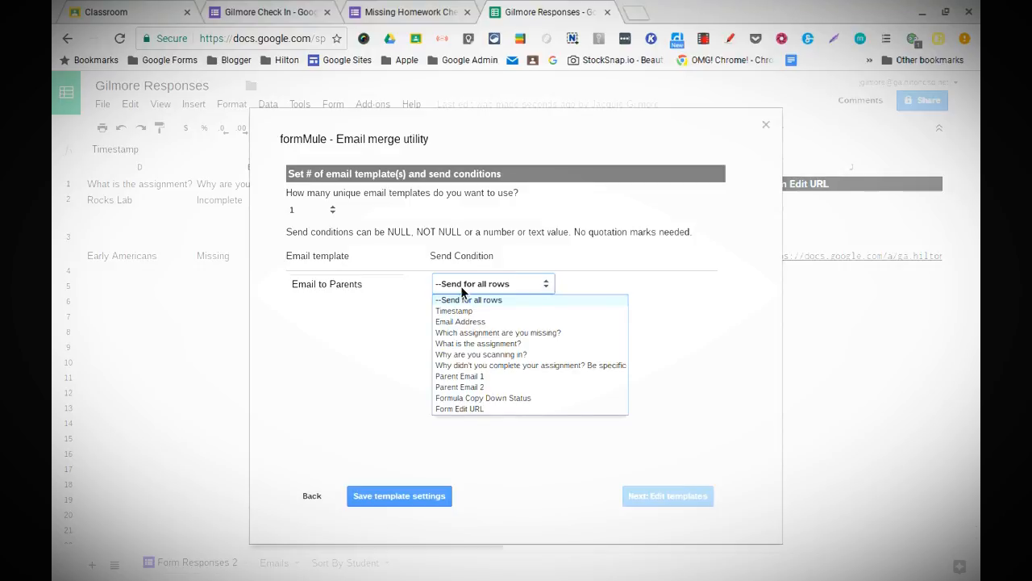
{"action": "left_click", "coordinate": [455, 326]}
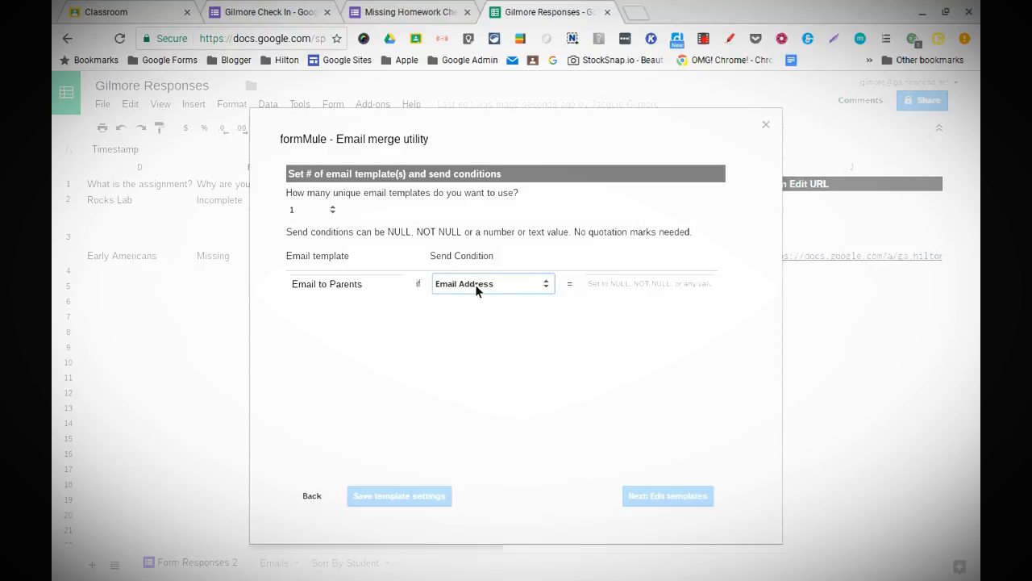
{"action": "left_click", "coordinate": [612, 290]}
{"action": "left_click", "coordinate": [589, 320]}
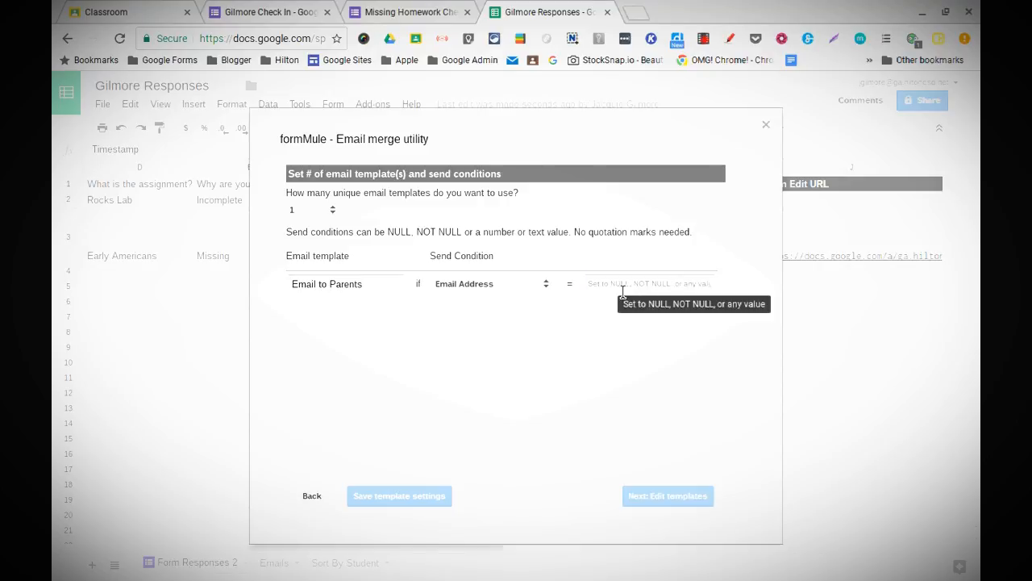
{"action": "left_click", "coordinate": [675, 292]}
{"action": "type", "text": "N"}
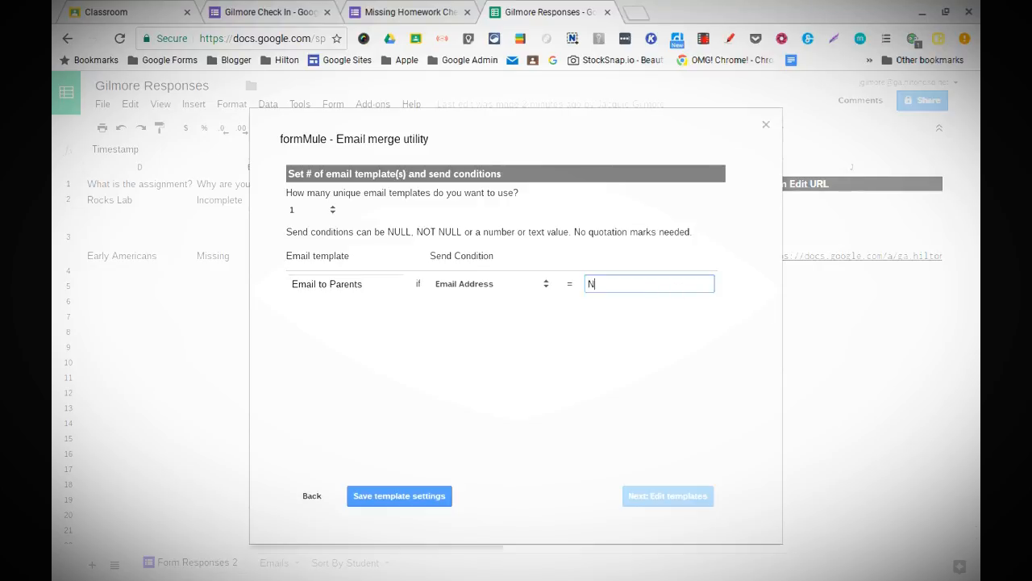
{"action": "type", "text": "OT NULL"}
{"action": "left_click", "coordinate": [399, 492]}
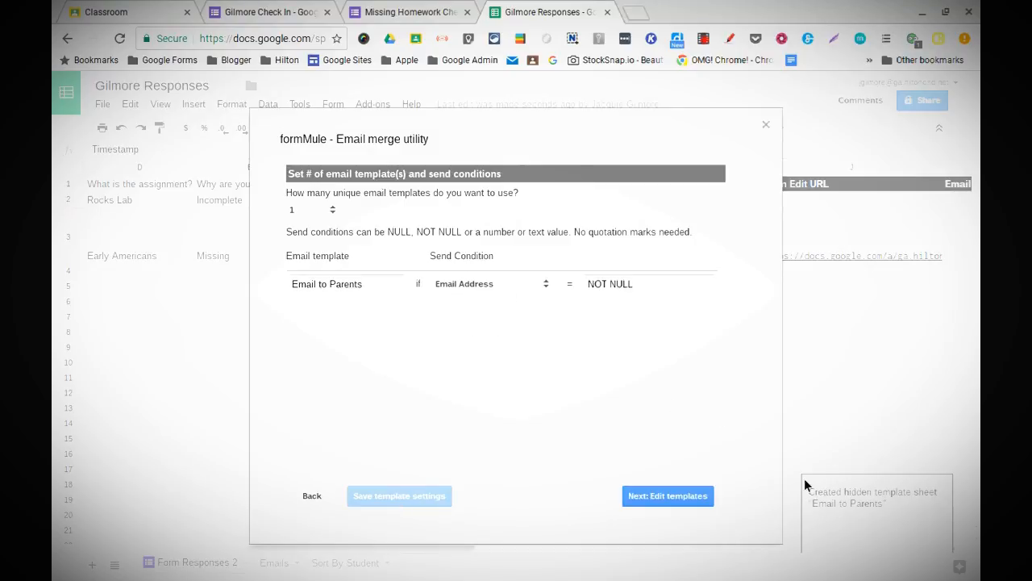
Step: Address the template To field to the Parent Email 1 and Parent Email 2 tags, comma-separated
{"action": "left_click", "coordinate": [656, 497]}
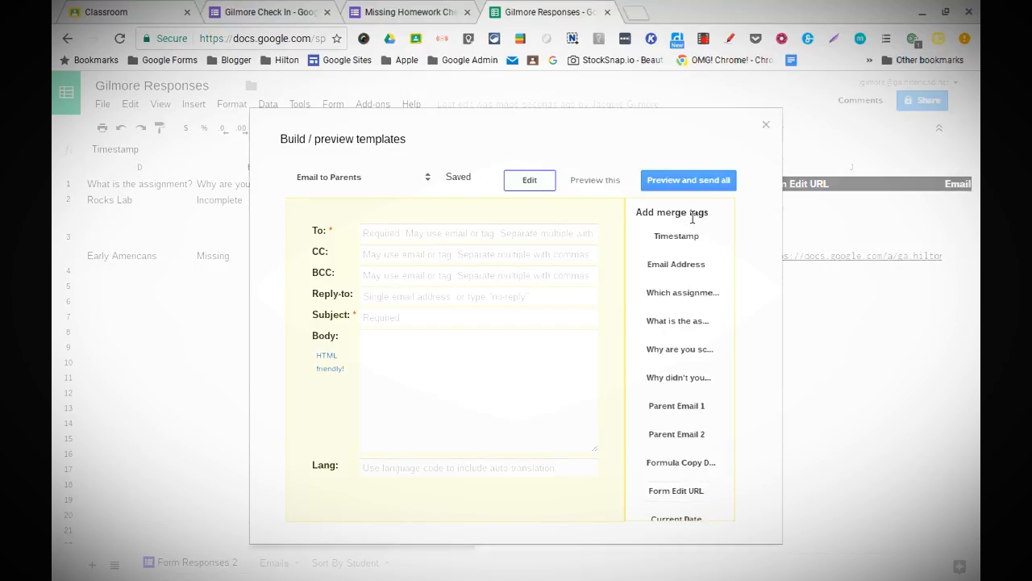
{"action": "scroll", "coordinate": [700, 418], "scroll_direction": "down", "scroll_amount": 1}
{"action": "scroll", "coordinate": [699, 421], "scroll_direction": "up", "scroll_amount": 1}
{"action": "scroll", "coordinate": [700, 420], "scroll_direction": "down", "scroll_amount": 1}
{"action": "scroll", "coordinate": [700, 419], "scroll_direction": "up", "scroll_amount": 1}
{"action": "scroll", "coordinate": [700, 419], "scroll_direction": "down", "scroll_amount": 1}
{"action": "scroll", "coordinate": [700, 420], "scroll_direction": "up", "scroll_amount": 1}
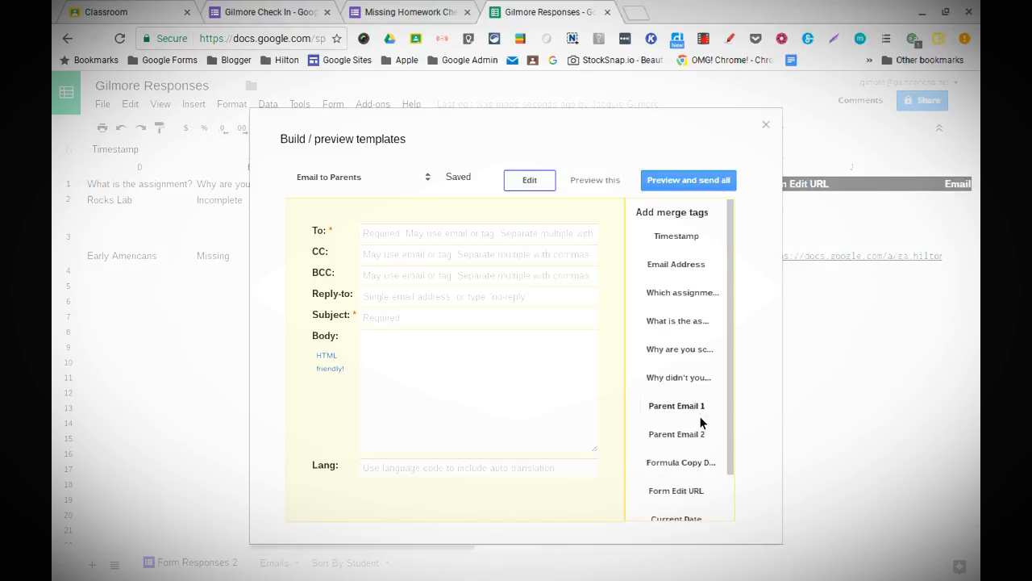
{"action": "left_click", "coordinate": [382, 233]}
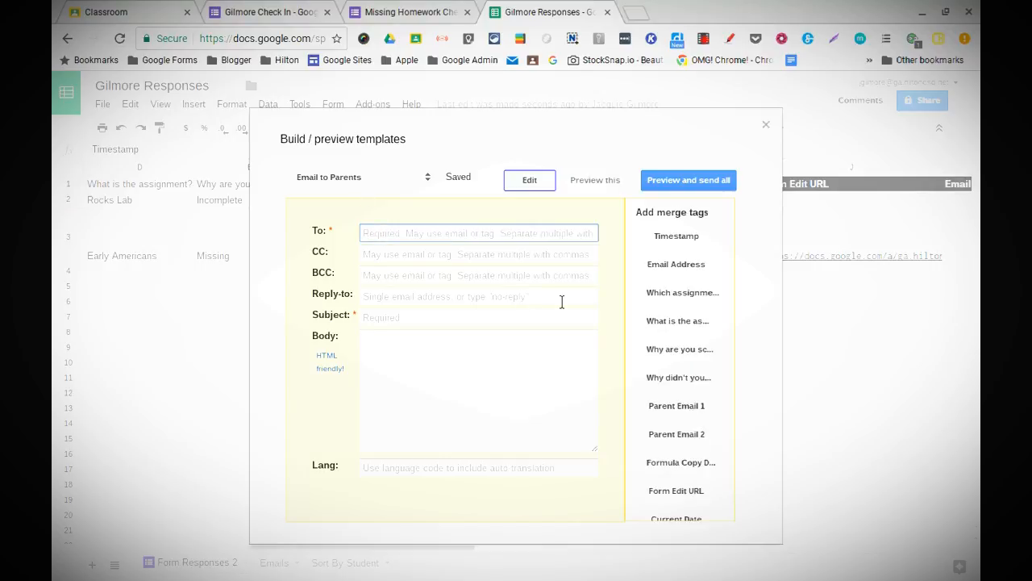
{"action": "left_click", "coordinate": [694, 408]}
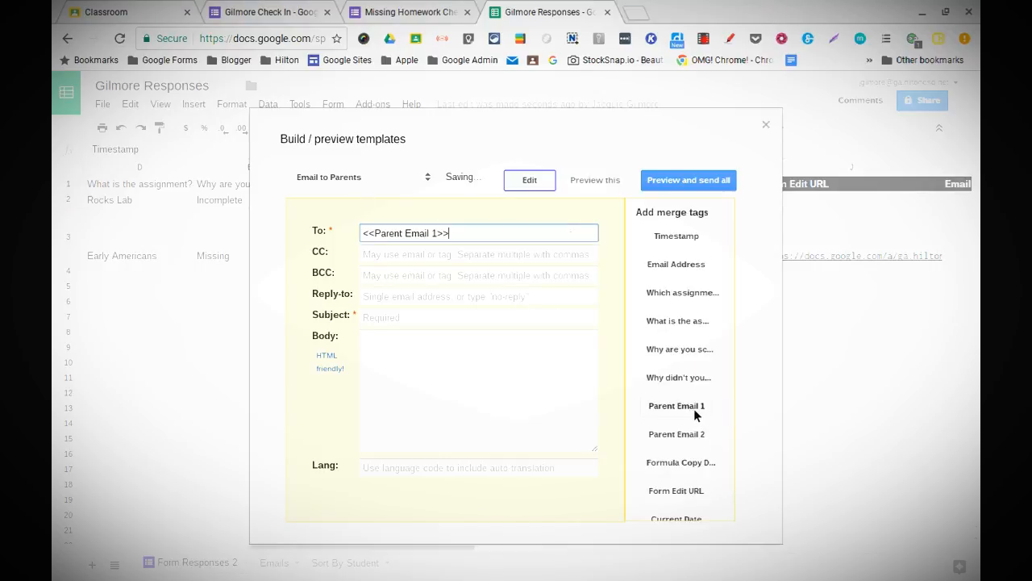
{"action": "type", "text": ","}
{"action": "left_click", "coordinate": [698, 440]}
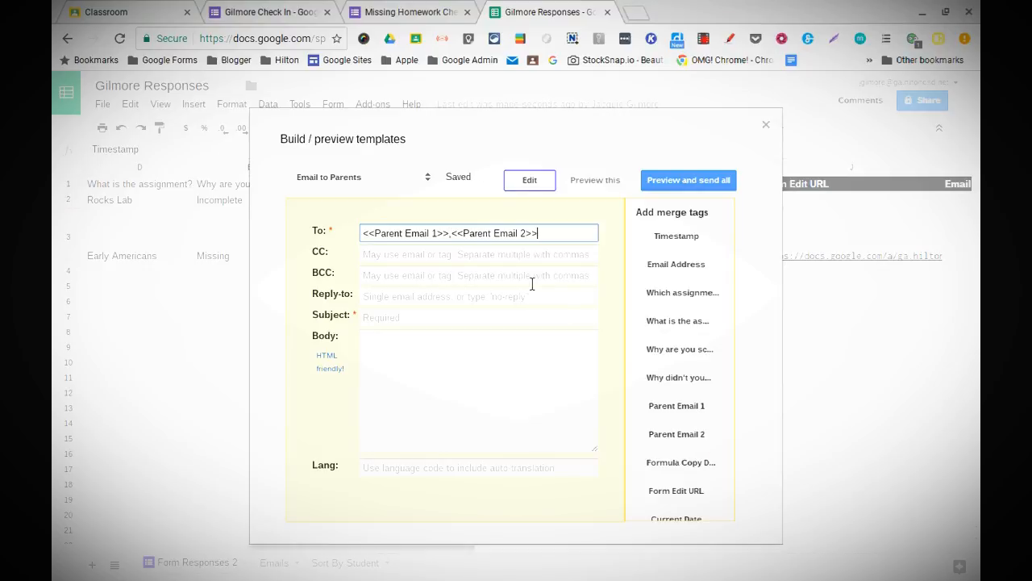
Step: Set Reply-to to 'no-reply' and the subject to 'Missing Homework Submitted'
{"action": "left_click", "coordinate": [472, 255]}
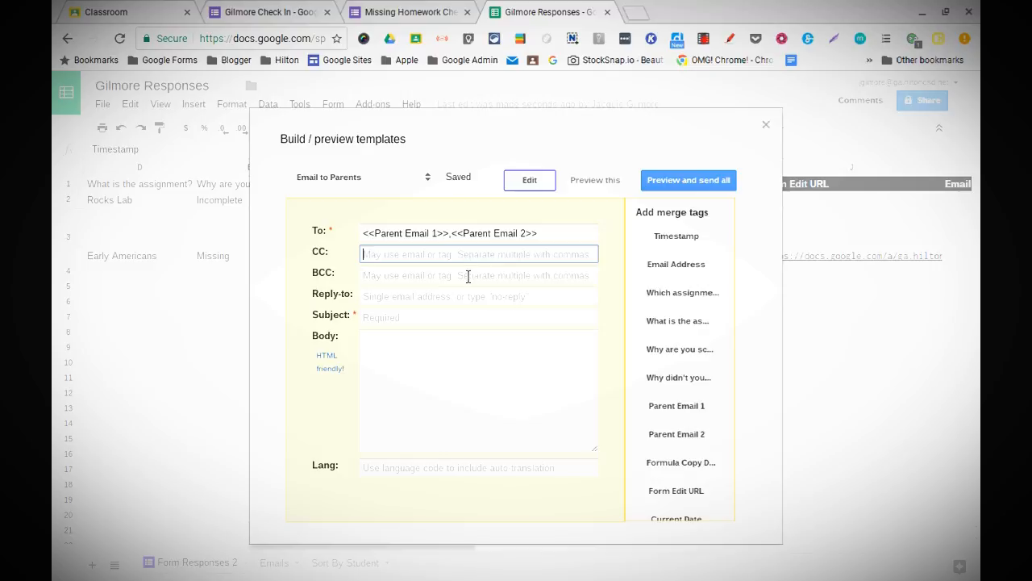
{"action": "left_click", "coordinate": [468, 279]}
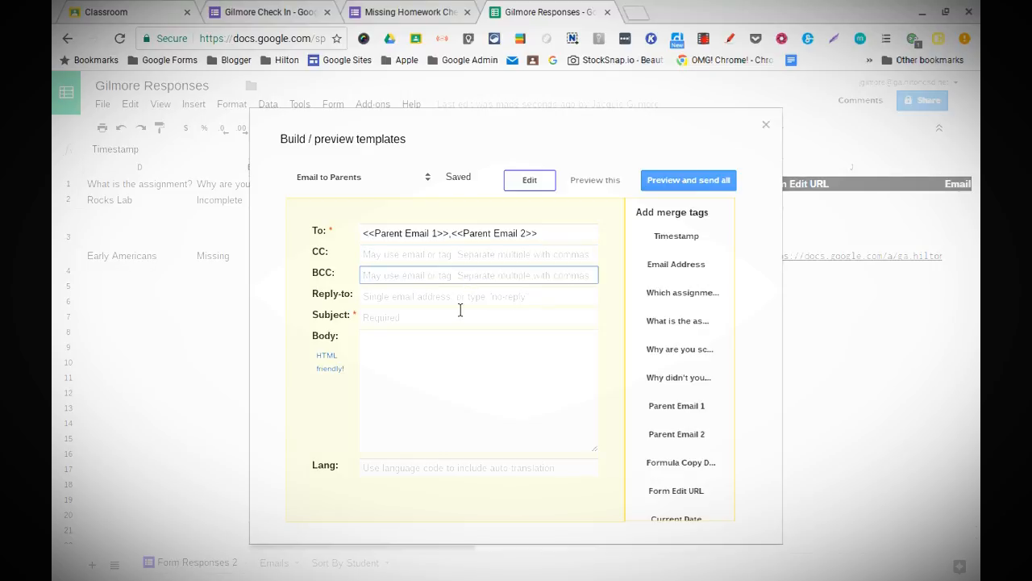
{"action": "left_click", "coordinate": [451, 304]}
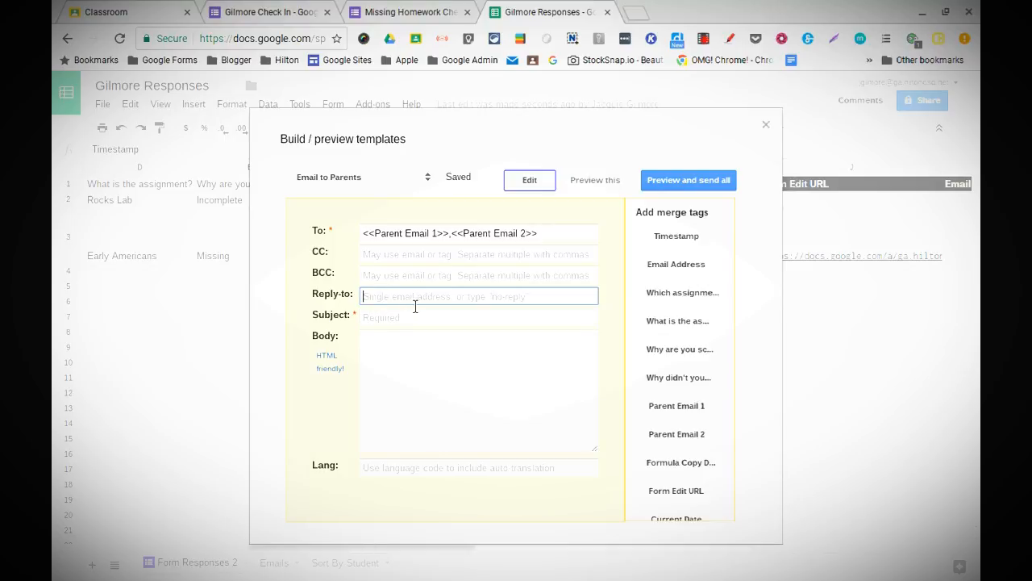
{"action": "type", "text": "no-reply"}
{"action": "left_click", "coordinate": [422, 324]}
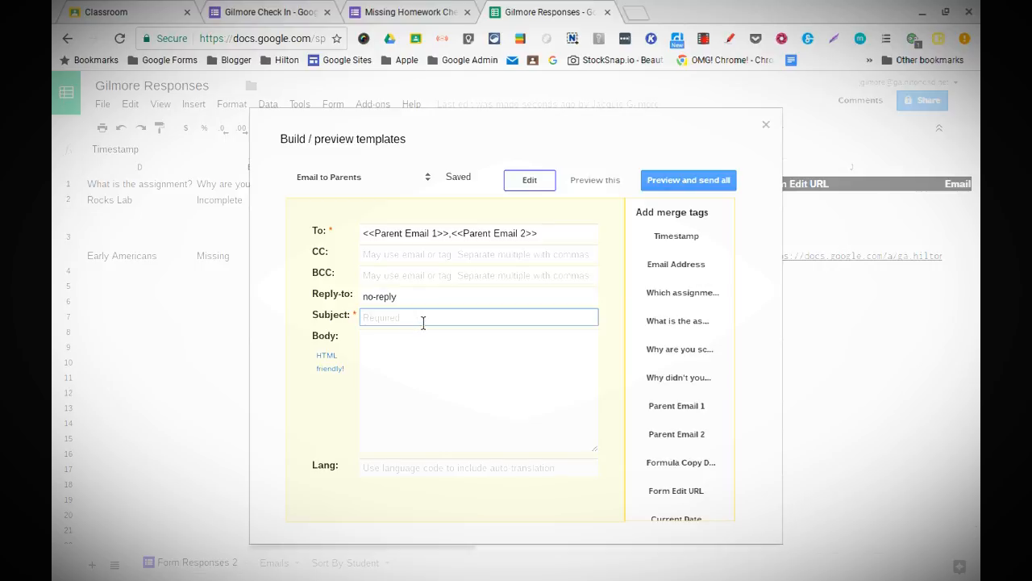
{"action": "type", "text": "Missing Homework Submitted"}
Step: Start the email body with 'Your student submitted a missing assignment:'
{"action": "left_click", "coordinate": [405, 346]}
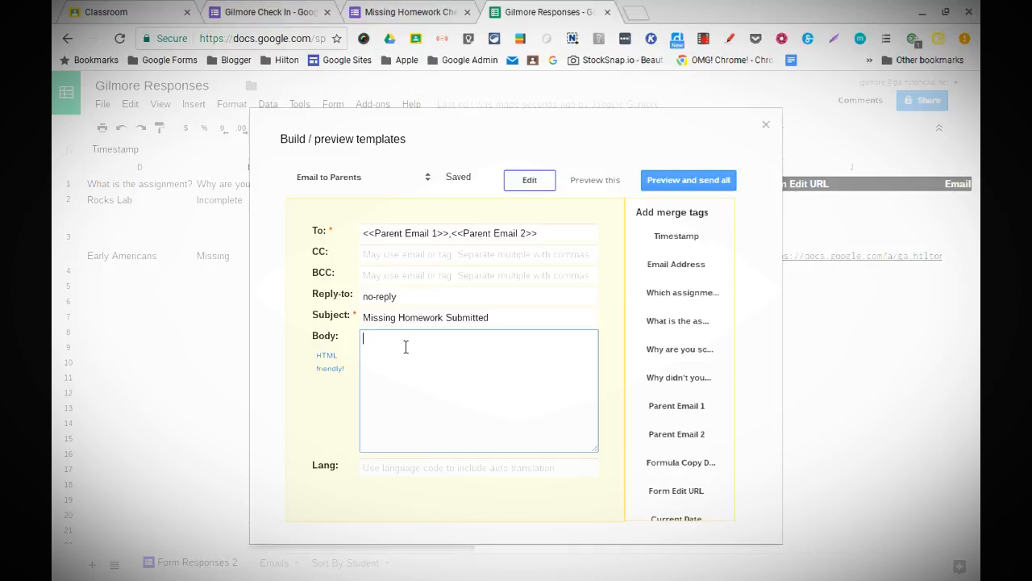
{"action": "left_click", "coordinate": [710, 356]}
{"action": "scroll", "coordinate": [716, 387], "scroll_direction": "down", "scroll_amount": 1}
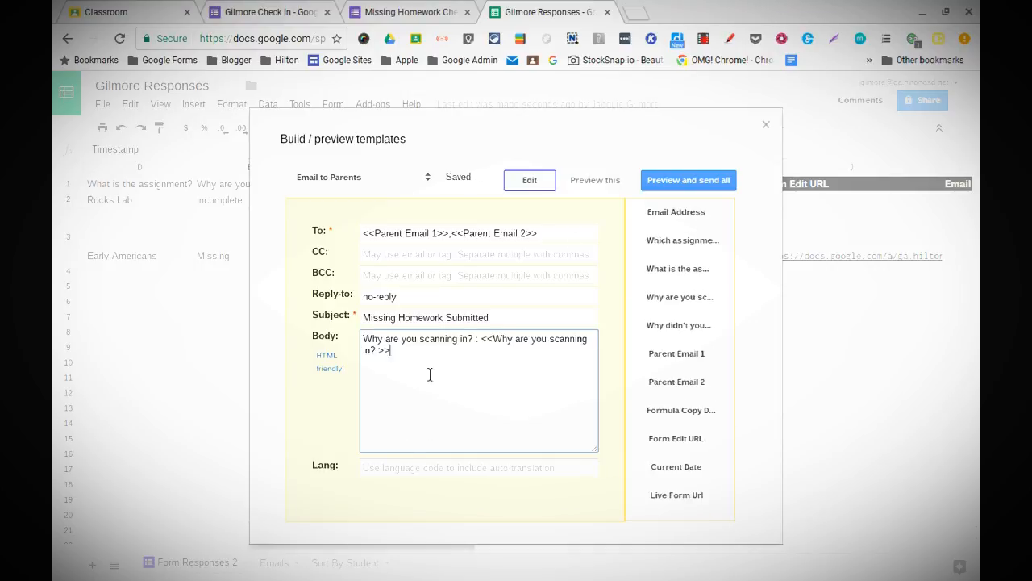
{"action": "left_click_drag", "start_coordinate": [398, 350], "coordinate": [359, 343]}
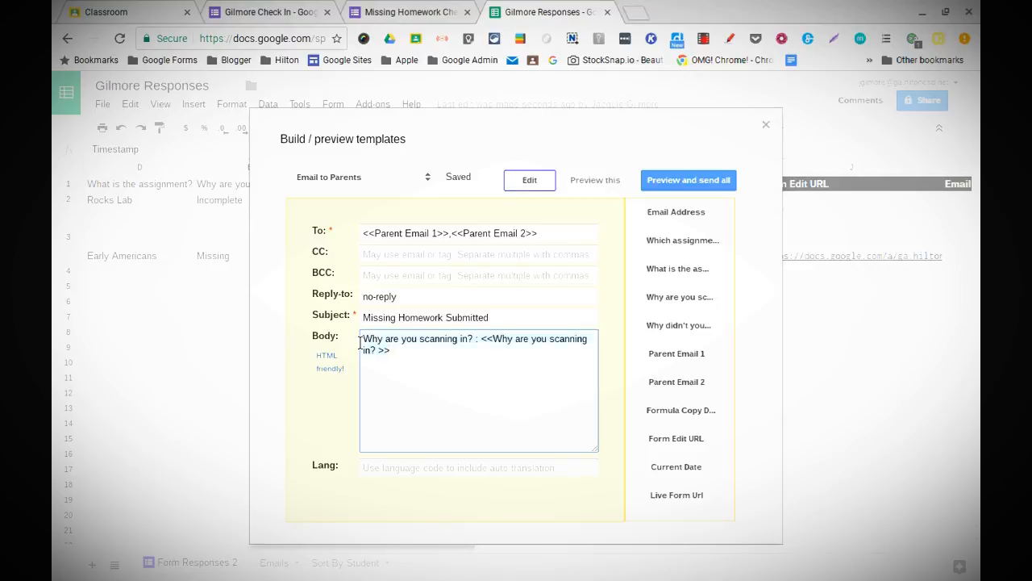
{"action": "key", "text": "BackSpace"}
{"action": "type", "text": "Th"}
{"action": "key", "text": "BackSpace"}
{"action": "key", "text": "BackSpace"}
{"action": "type", "text": "Your Stu"}
{"action": "key", "text": "BackSpace"}
{"action": "key", "text": "BackSpace"}
{"action": "key", "text": "BackSpace"}
{"action": "type", "text": "student submitted an"}
{"action": "key", "text": "BackSpace"}
{"action": "type", "text": "a"}
{"action": "key", "text": "BackSpace"}
{"action": "type", "text": "missing assignment "}
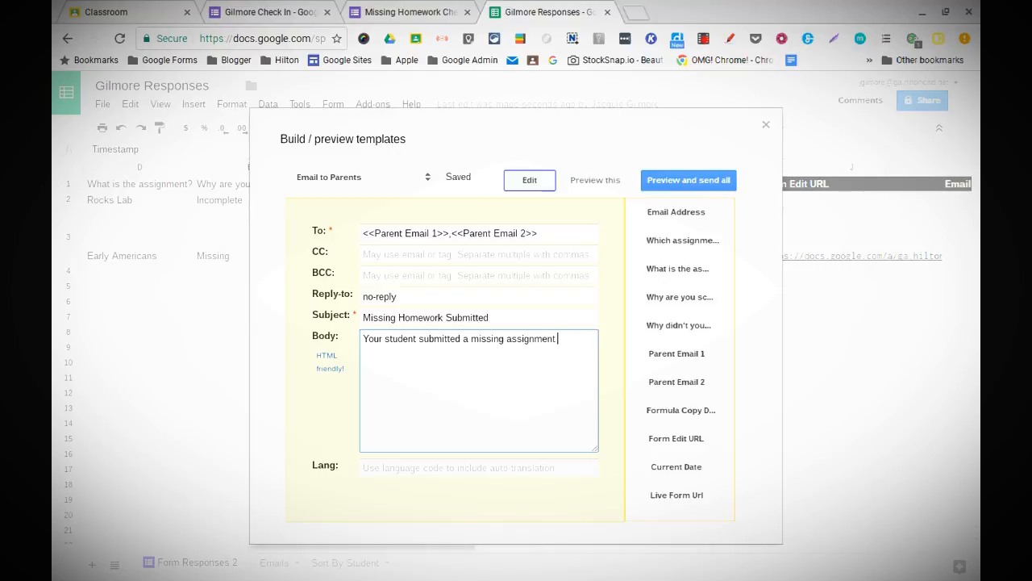
{"action": "type", "text": ":"}
{"action": "key", "text": "Return"}
Step: Insert the 'What is the assignment?' and 'Which assignment are you missing?' answer tags with blank lines
{"action": "scroll", "coordinate": [708, 220], "scroll_direction": "up", "scroll_amount": 1}
{"action": "scroll", "coordinate": [707, 219], "scroll_direction": "up", "scroll_amount": 1}
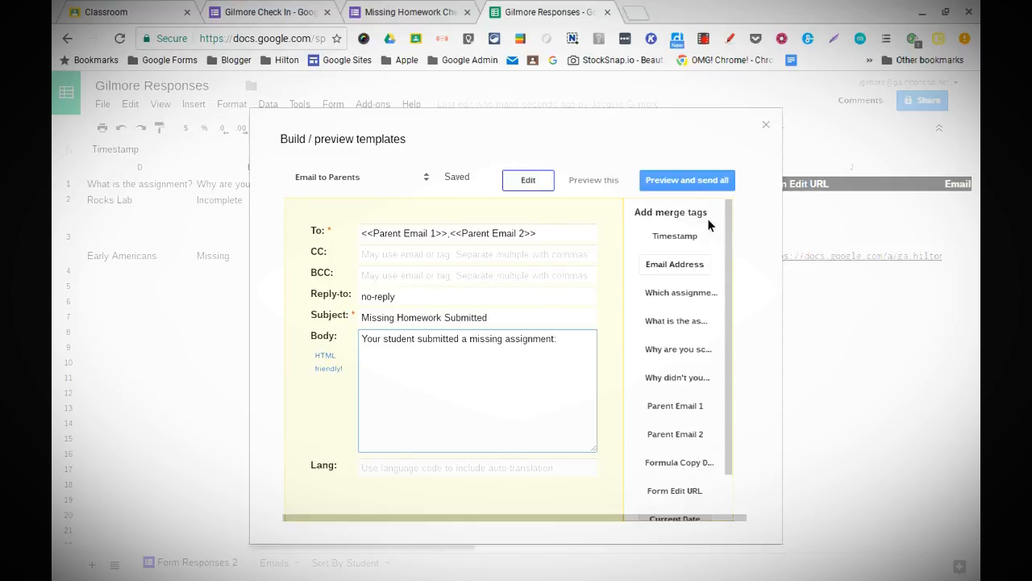
{"action": "left_click", "coordinate": [682, 321]}
{"action": "key", "text": "Return"}
{"action": "key", "text": "Return"}
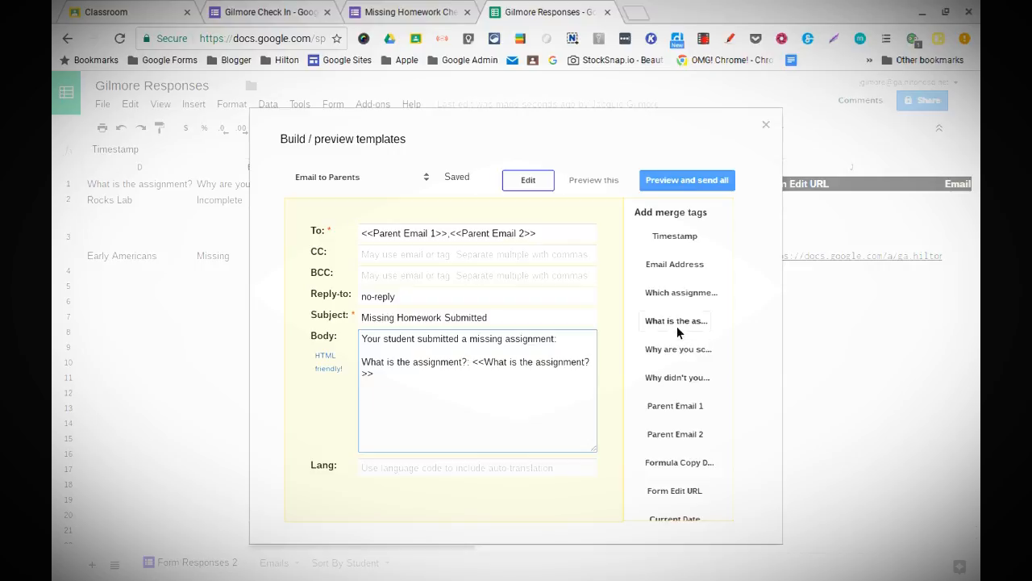
{"action": "left_click", "coordinate": [677, 326]}
{"action": "key", "text": "BackSpace"}
{"action": "key", "text": "BackSpace"}
{"action": "key", "text": "BackSpace"}
{"action": "key", "text": "BackSpace"}
{"action": "key", "text": "BackSpace"}
{"action": "key", "text": "BackSpace"}
{"action": "key", "text": "BackSpace"}
{"action": "key", "text": "BackSpace"}
{"action": "key", "text": "BackSpace"}
{"action": "key", "text": "BackSpace"}
{"action": "key", "text": "BackSpace"}
{"action": "key", "text": "BackSpace"}
{"action": "key", "text": "BackSpace"}
{"action": "key", "text": "BackSpace"}
{"action": "key", "text": "BackSpace"}
{"action": "key", "text": "BackSpace"}
{"action": "key", "text": "BackSpace"}
{"action": "key", "text": "BackSpace"}
{"action": "key", "text": "BackSpace"}
{"action": "key", "text": "BackSpace"}
{"action": "key", "text": "BackSpace"}
{"action": "key", "text": "BackSpace"}
{"action": "key", "text": "BackSpace"}
{"action": "key", "text": "BackSpace"}
{"action": "key", "text": "BackSpace"}
{"action": "key", "text": "BackSpace"}
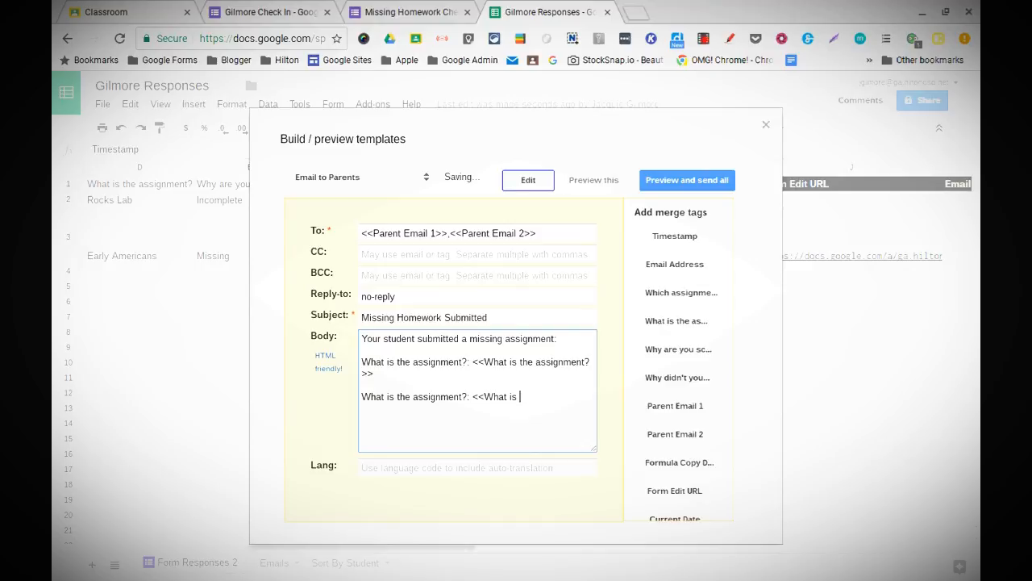
{"action": "key", "text": "BackSpace"}
{"action": "key", "text": "BackSpace"}
{"action": "key", "text": "BackSpace"}
{"action": "key", "text": "BackSpace"}
{"action": "key", "text": "BackSpace"}
{"action": "key", "text": "BackSpace"}
{"action": "key", "text": "BackSpace"}
{"action": "key", "text": "BackSpace"}
{"action": "key", "text": "BackSpace"}
{"action": "key", "text": "BackSpace"}
{"action": "key", "text": "BackSpace"}
{"action": "key", "text": "BackSpace"}
{"action": "key", "text": "BackSpace"}
{"action": "key", "text": "BackSpace"}
{"action": "key", "text": "BackSpace"}
{"action": "key", "text": "BackSpace"}
{"action": "key", "text": "BackSpace"}
{"action": "key", "text": "BackSpace"}
{"action": "key", "text": "BackSpace"}
{"action": "key", "text": "BackSpace"}
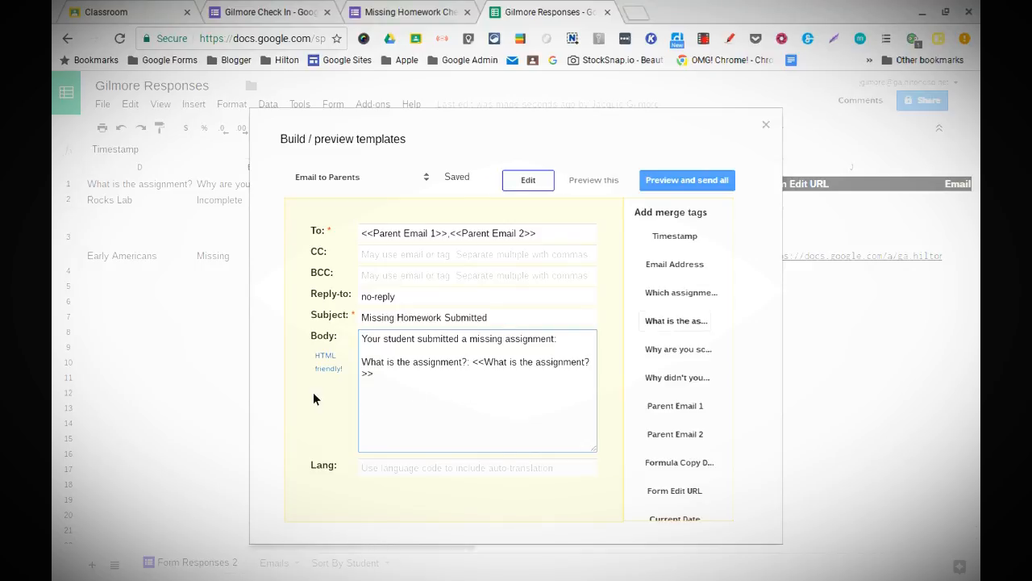
{"action": "left_click", "coordinate": [401, 352]}
{"action": "key", "text": "Return"}
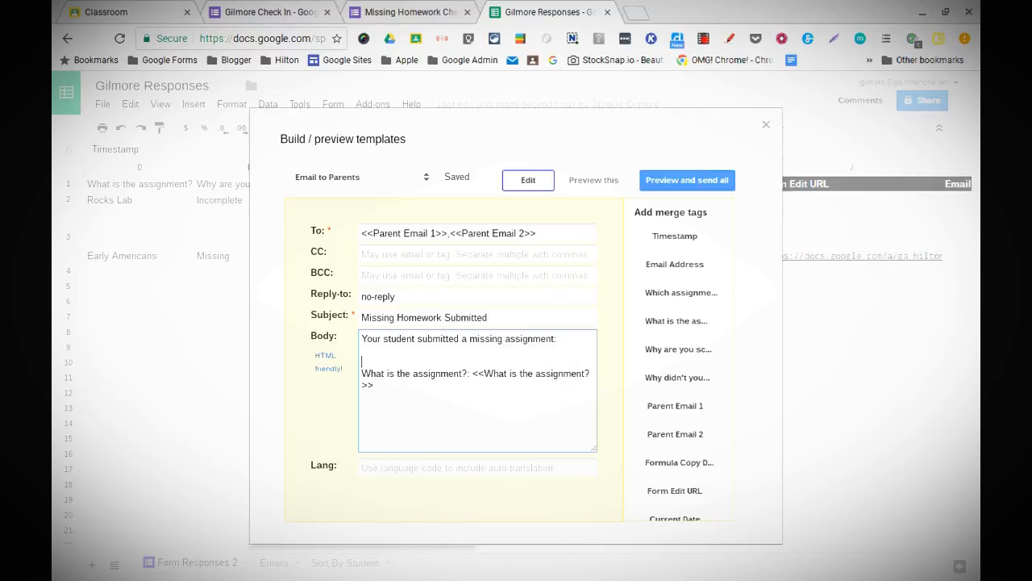
{"action": "left_click", "coordinate": [669, 292]}
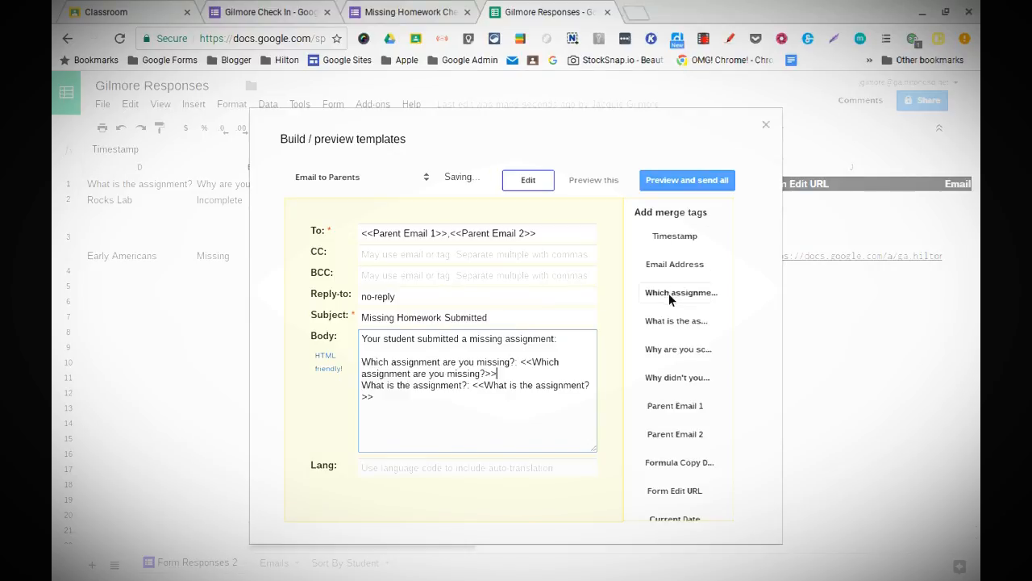
{"action": "key", "text": "Return"}
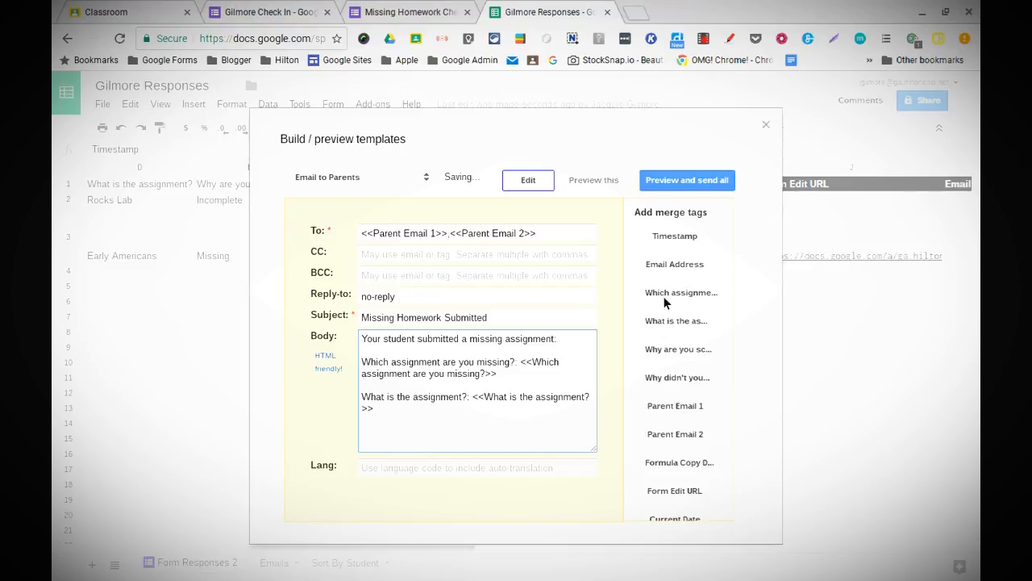
Step: Add the 'Why are you scanning in?' and 'Why didn't you complete your assignment?' answer tags
{"action": "left_click", "coordinate": [418, 434]}
{"action": "key", "text": "Return"}
{"action": "left_click", "coordinate": [674, 352]}
{"action": "key", "text": "Return"}
{"action": "key", "text": "Return"}
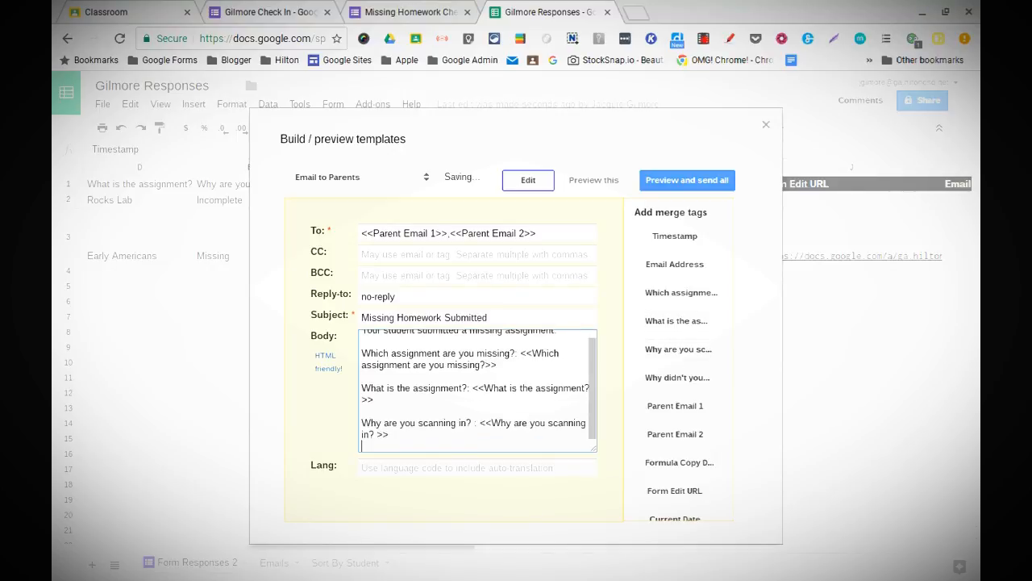
{"action": "left_click", "coordinate": [677, 383]}
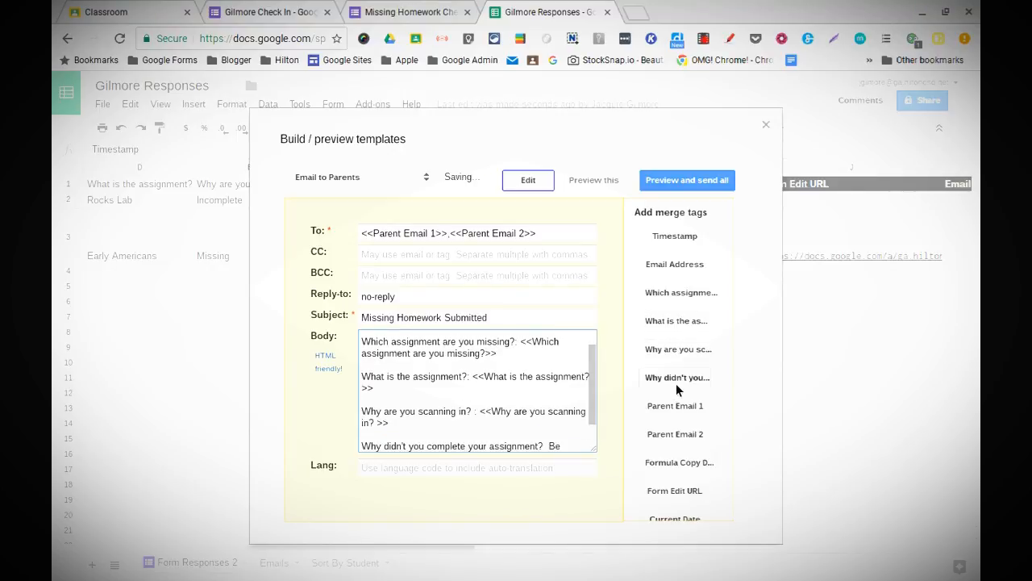
{"action": "key", "text": "Return"}
{"action": "key", "text": "Return"}
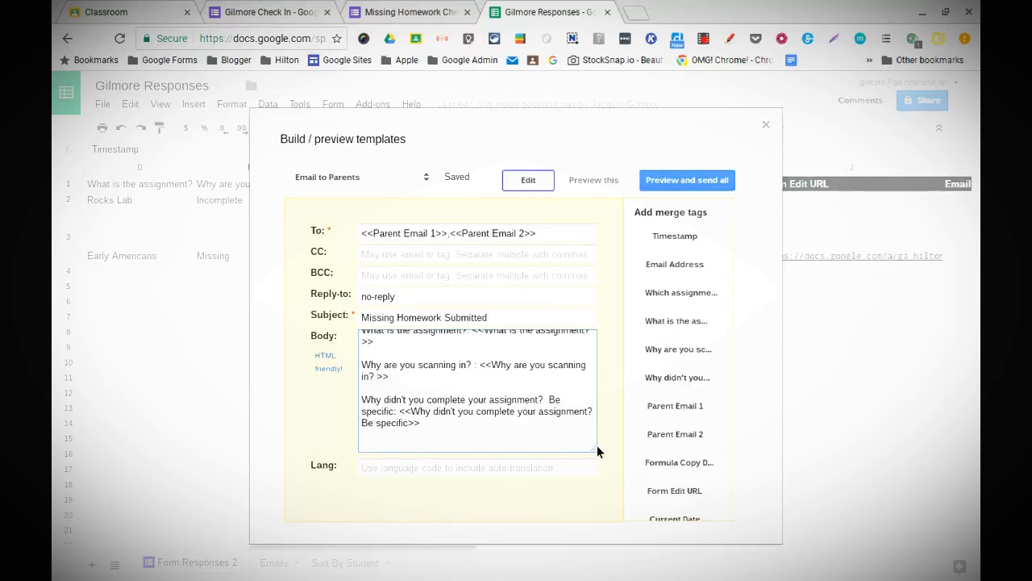
{"action": "scroll", "coordinate": [454, 433], "scroll_direction": "up", "scroll_amount": 1}
{"action": "scroll", "coordinate": [454, 433], "scroll_direction": "down", "scroll_amount": 2}
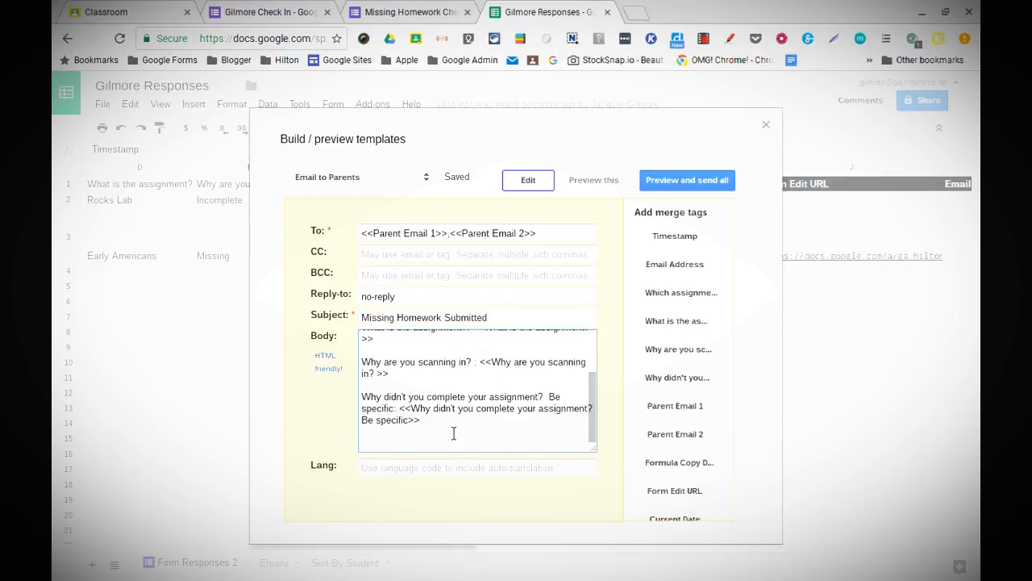
{"action": "scroll", "coordinate": [454, 433], "scroll_direction": "up", "scroll_amount": 3}
{"action": "scroll", "coordinate": [454, 433], "scroll_direction": "down", "scroll_amount": 3}
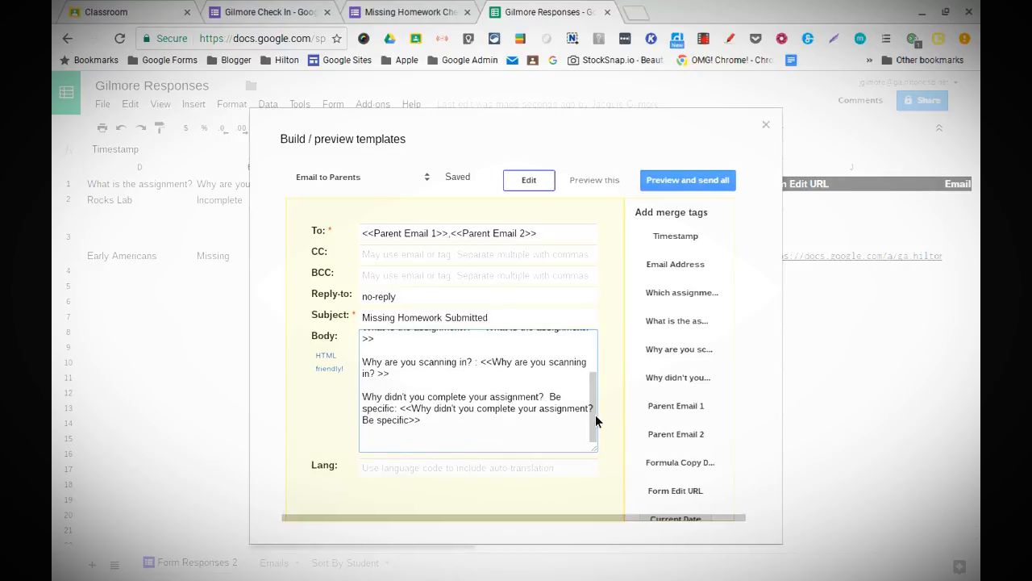
{"action": "scroll", "coordinate": [722, 483], "scroll_direction": "down", "scroll_amount": 1}
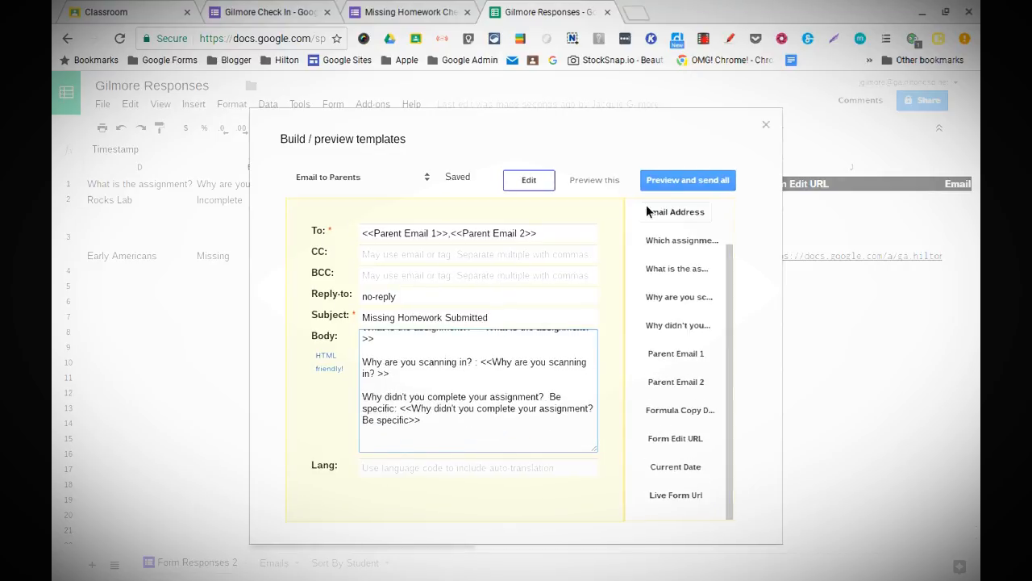
{"action": "scroll", "coordinate": [670, 373], "scroll_direction": "up", "scroll_amount": 2}
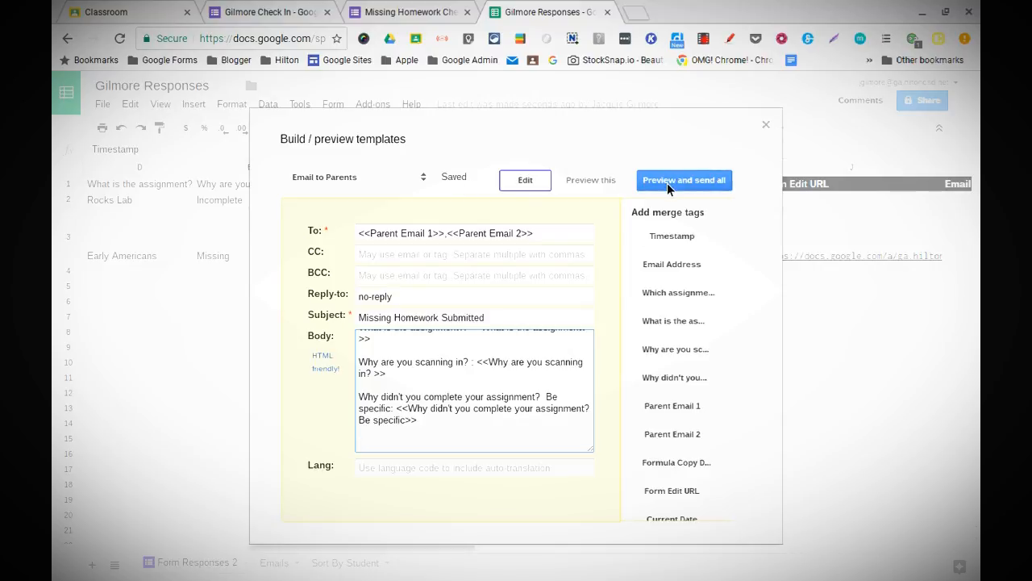
{"action": "left_click", "coordinate": [668, 185]}
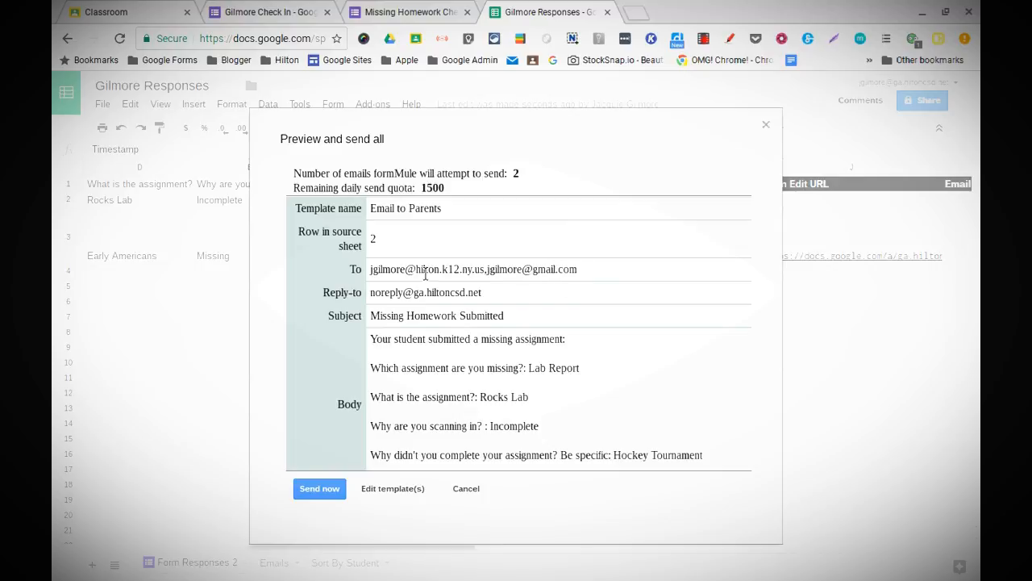
{"action": "scroll", "coordinate": [436, 307], "scroll_direction": "down", "scroll_amount": 1}
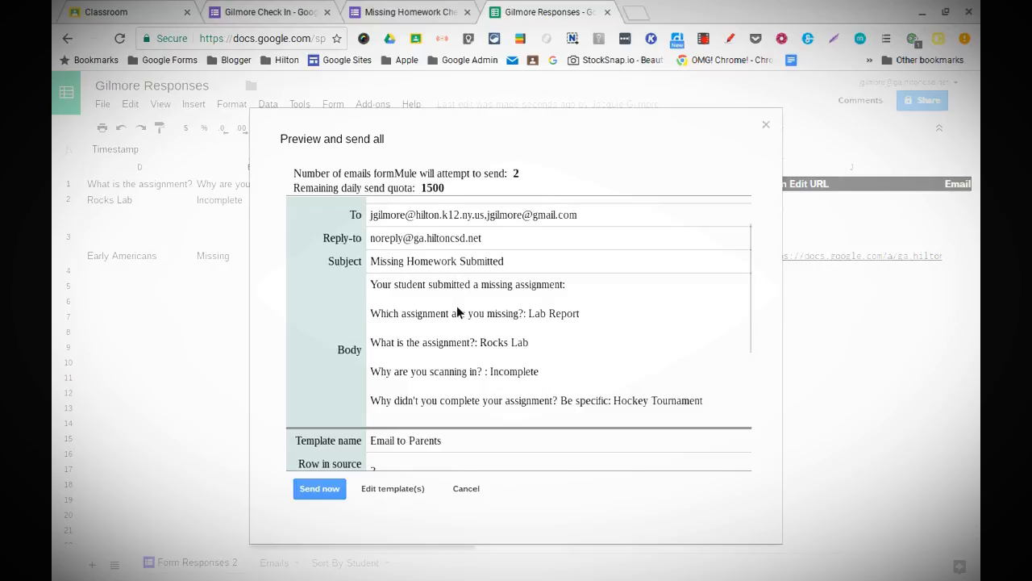
{"action": "scroll", "coordinate": [456, 308], "scroll_direction": "down", "scroll_amount": 1}
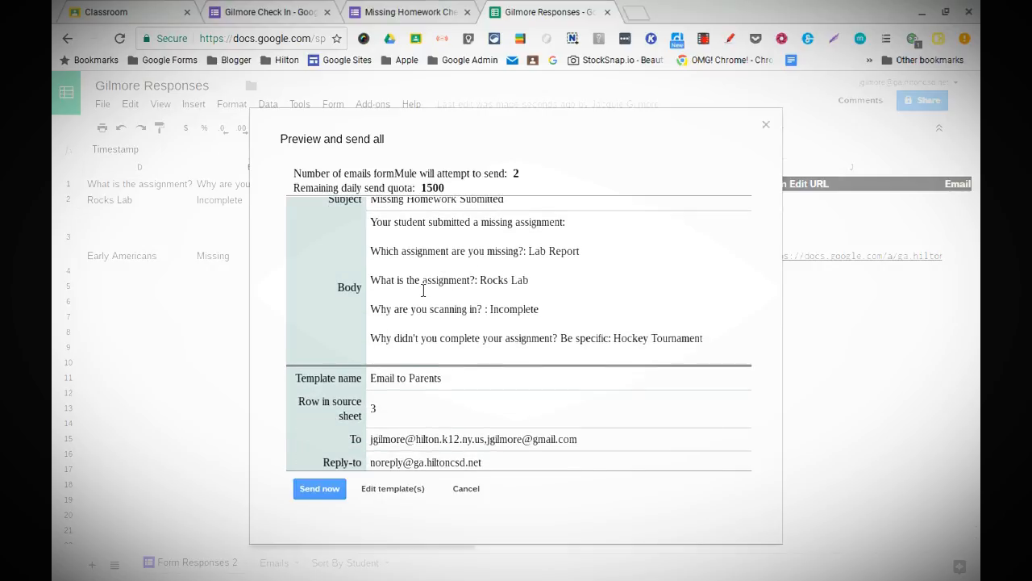
{"action": "scroll", "coordinate": [493, 298], "scroll_direction": "down", "scroll_amount": 3}
{"action": "scroll", "coordinate": [492, 298], "scroll_direction": "up", "scroll_amount": 1}
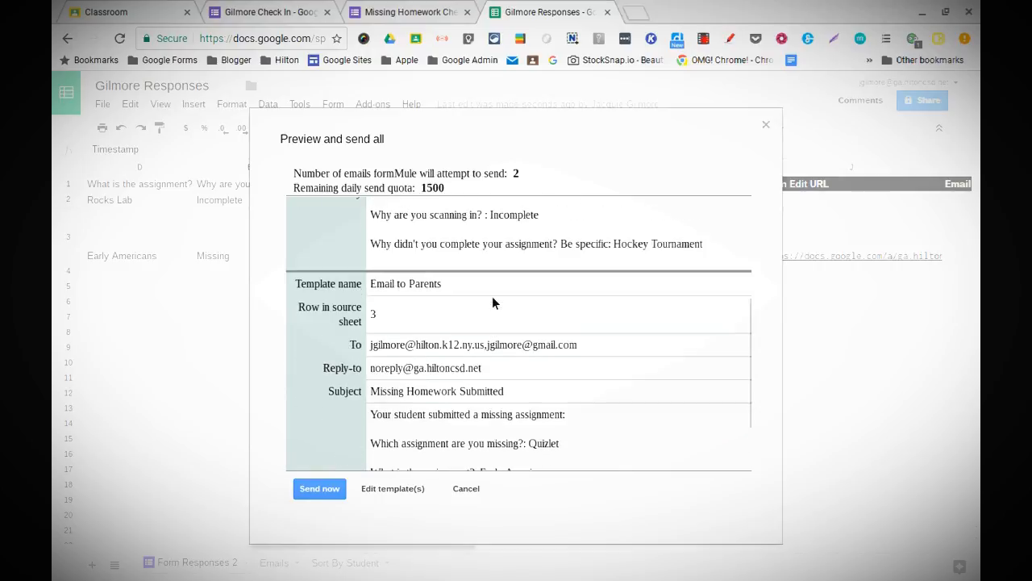
{"action": "scroll", "coordinate": [492, 298], "scroll_direction": "down", "scroll_amount": 2}
{"action": "scroll", "coordinate": [492, 302], "scroll_direction": "up", "scroll_amount": 1}
{"action": "scroll", "coordinate": [493, 301], "scroll_direction": "down", "scroll_amount": 1}
{"action": "scroll", "coordinate": [493, 301], "scroll_direction": "up", "scroll_amount": 6}
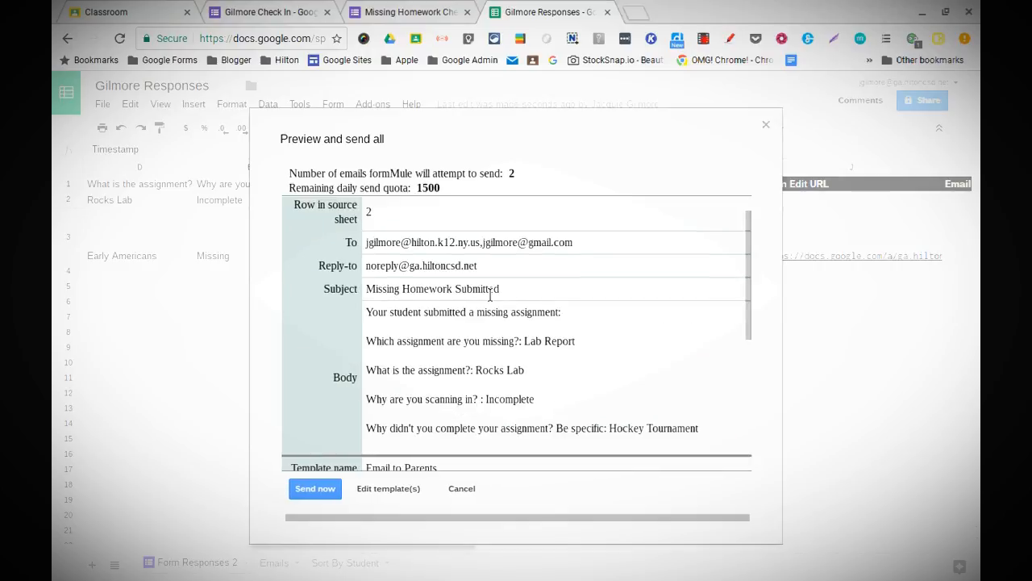
{"action": "scroll", "coordinate": [532, 327], "scroll_direction": "down", "scroll_amount": 6}
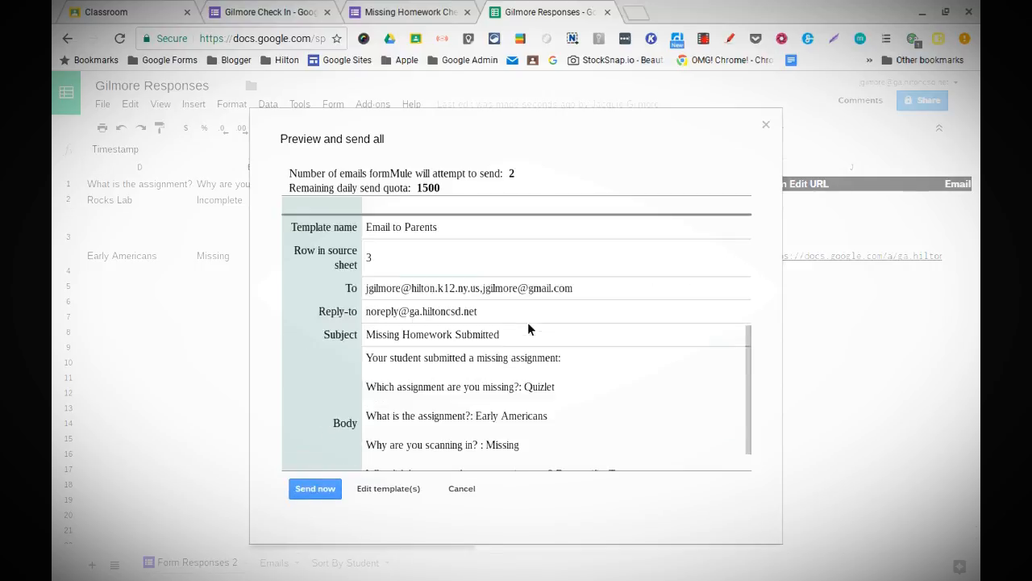
Step: Close the formMule email preview without sending and return to column A of Form Responses 2
{"action": "left_click", "coordinate": [462, 487]}
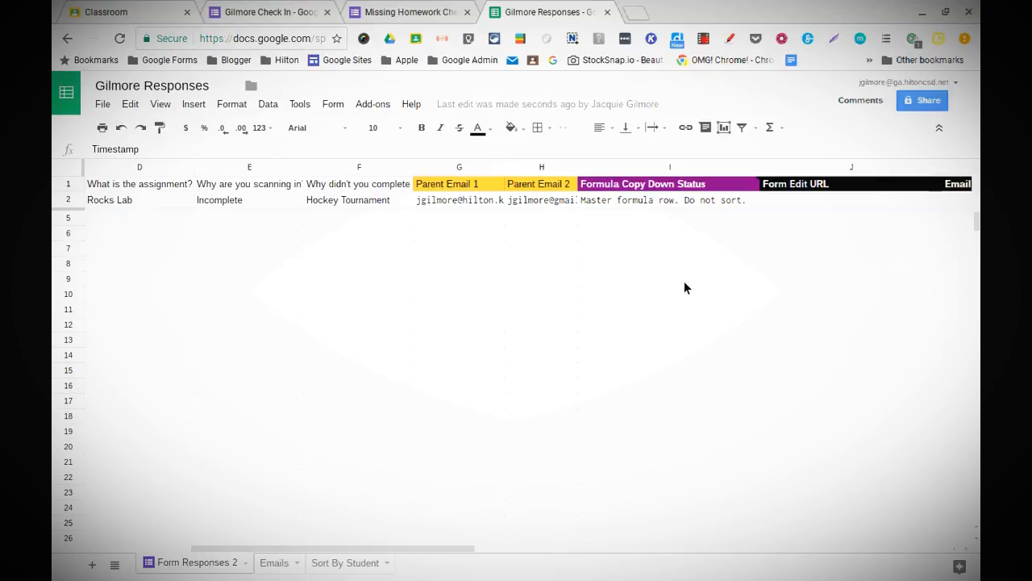
{"action": "scroll", "coordinate": [684, 281], "scroll_direction": "right", "scroll_amount": 2}
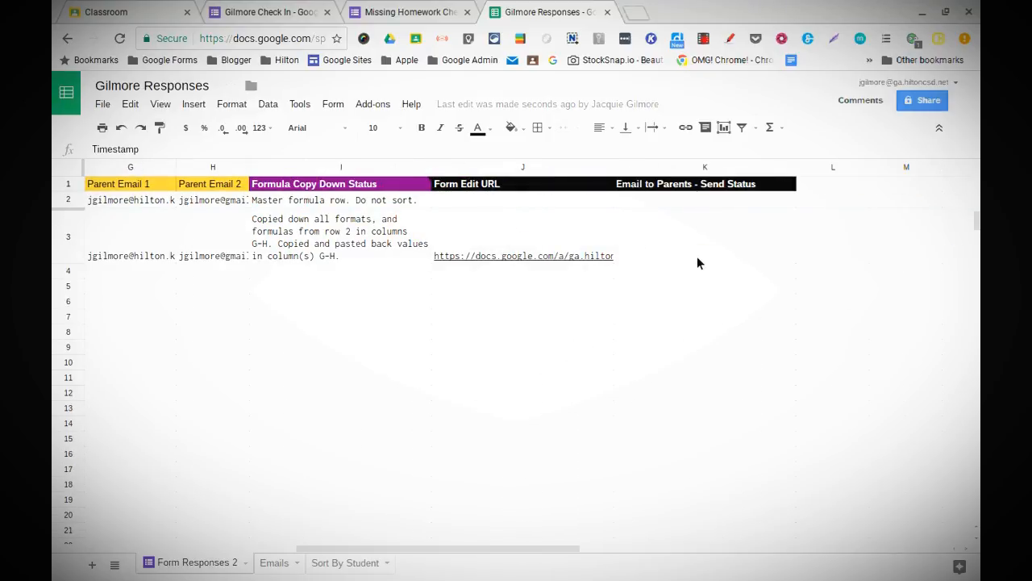
{"action": "scroll", "coordinate": [458, 352], "scroll_direction": "left", "scroll_amount": 6}
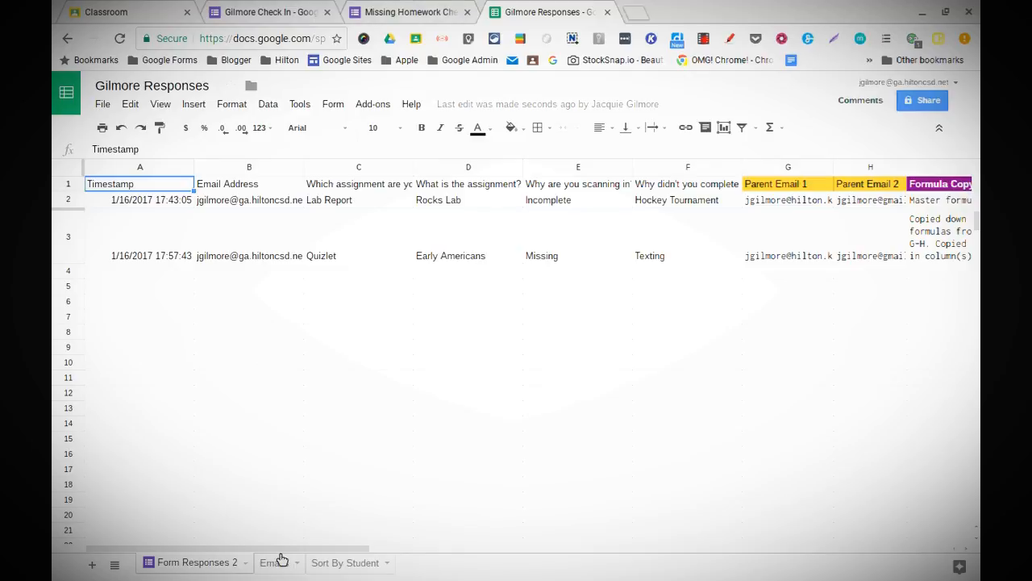
Step: On the Emails sheet, replace the Parent Email 2 value in C2 with the parent's school address
{"action": "left_click", "coordinate": [274, 563]}
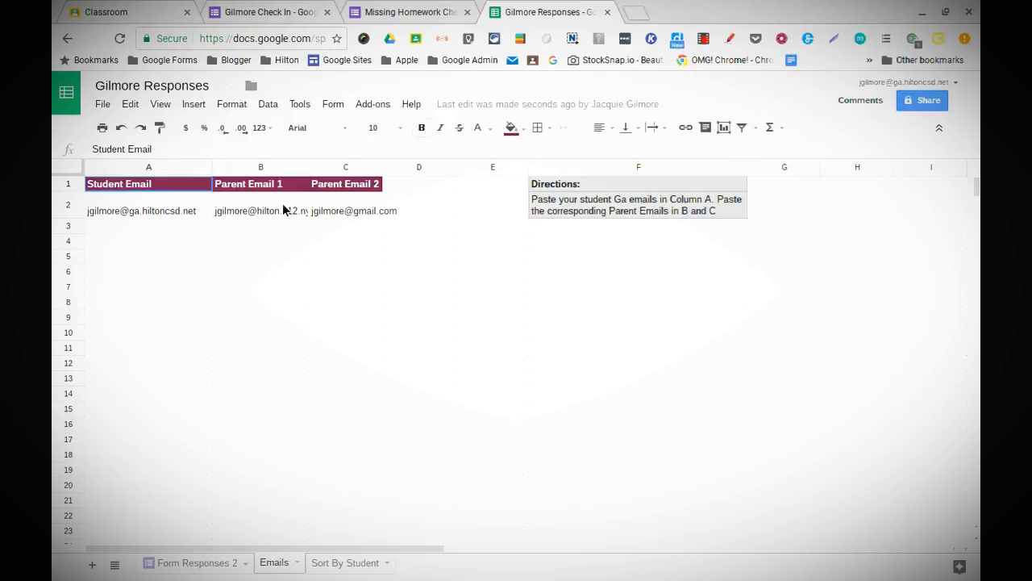
{"action": "left_click", "coordinate": [334, 208]}
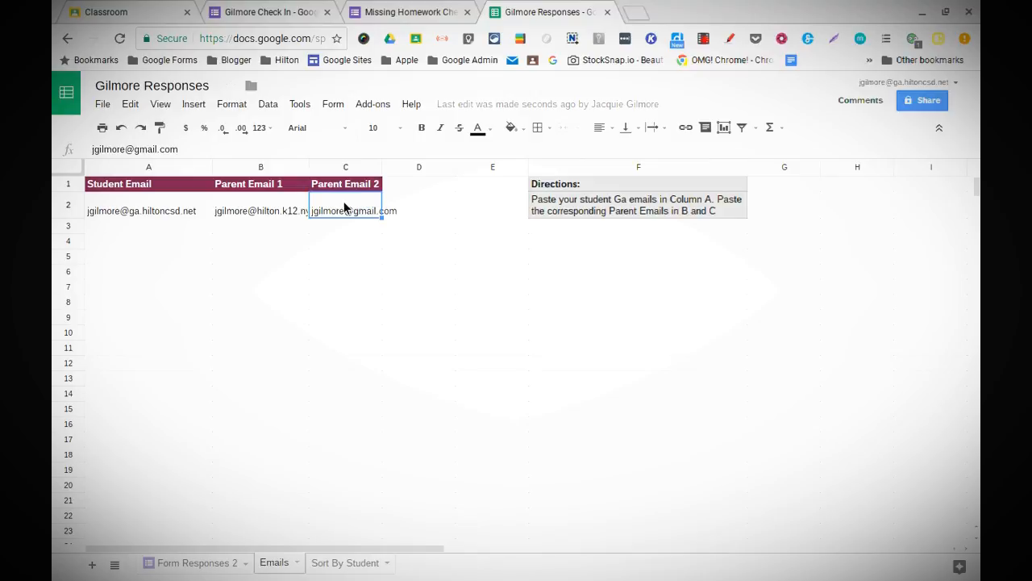
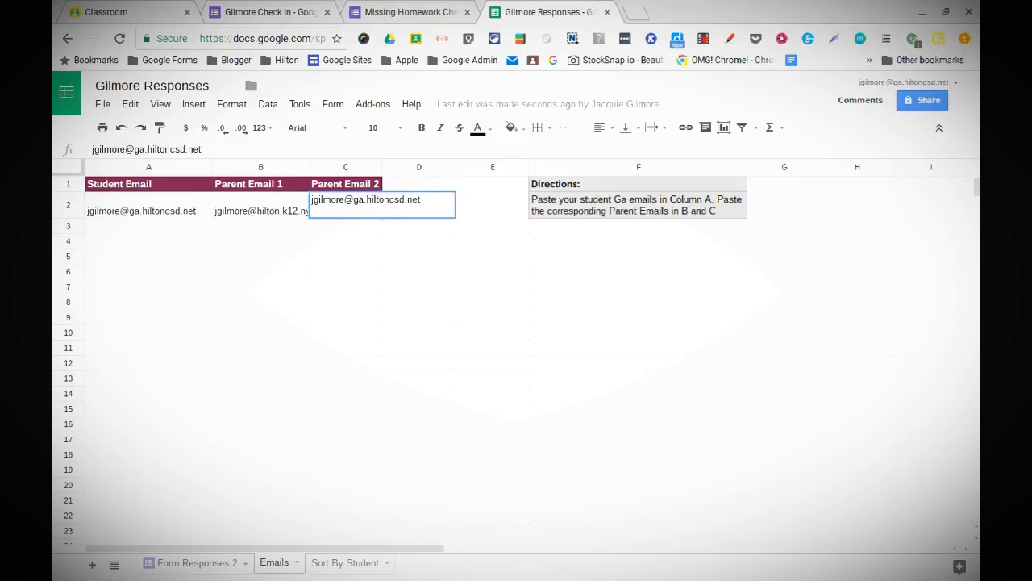
{"action": "key", "text": "Return"}
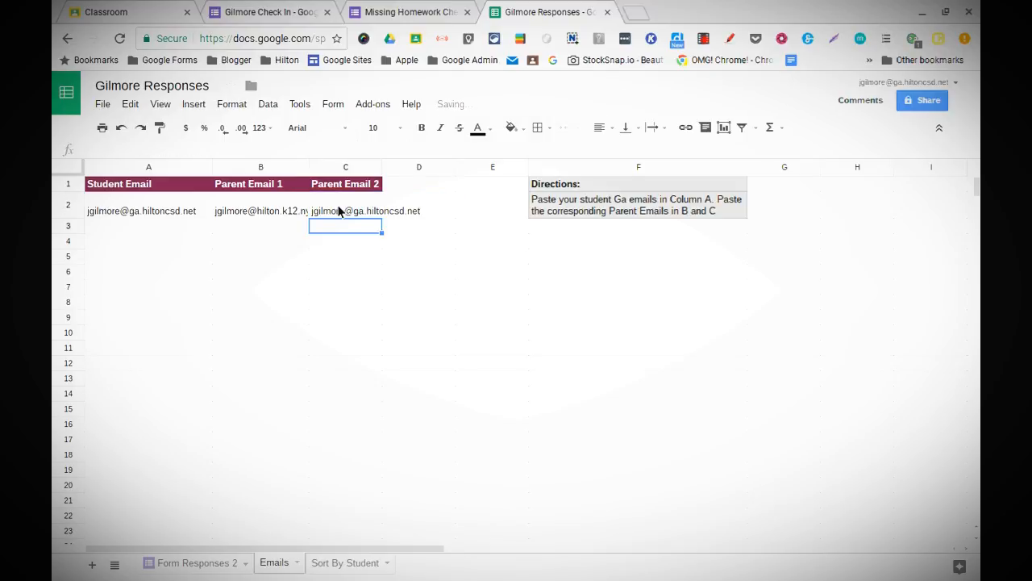
{"action": "left_click", "coordinate": [191, 246]}
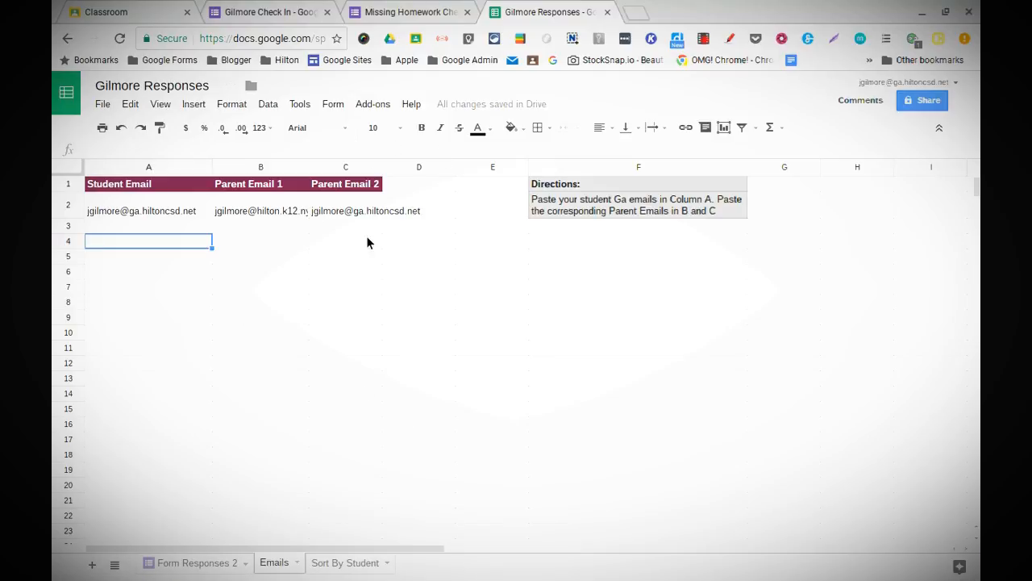
Step: Check the form's response count and start a new Missing Homework Check In response
{"action": "left_click", "coordinate": [381, 17]}
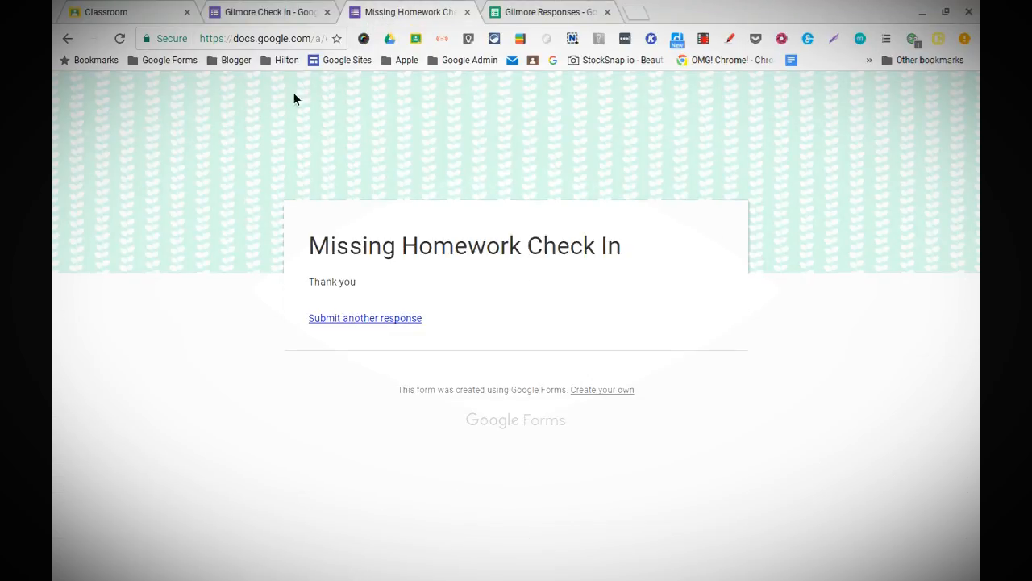
{"action": "left_click", "coordinate": [286, 12]}
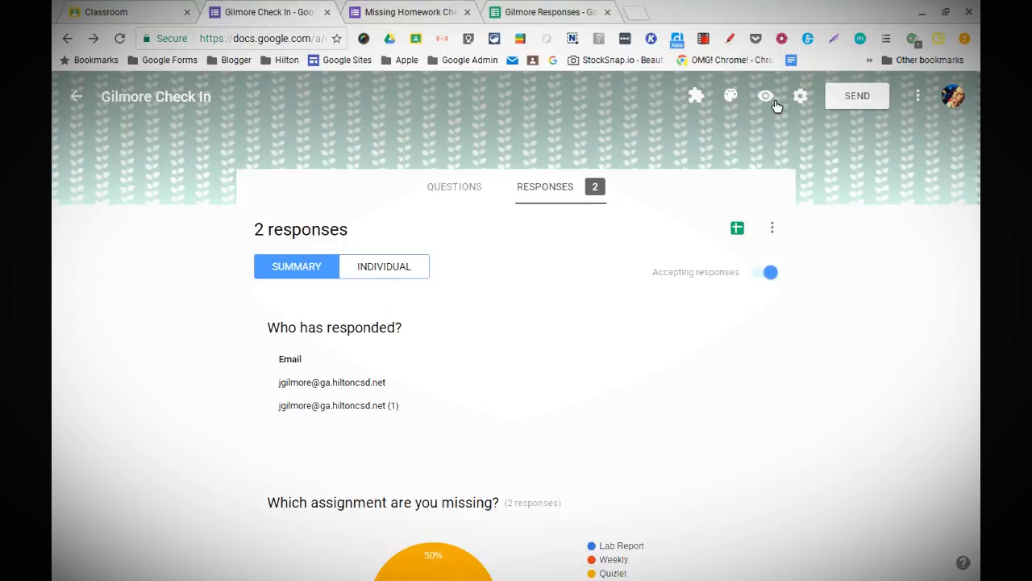
{"action": "left_click", "coordinate": [383, 13]}
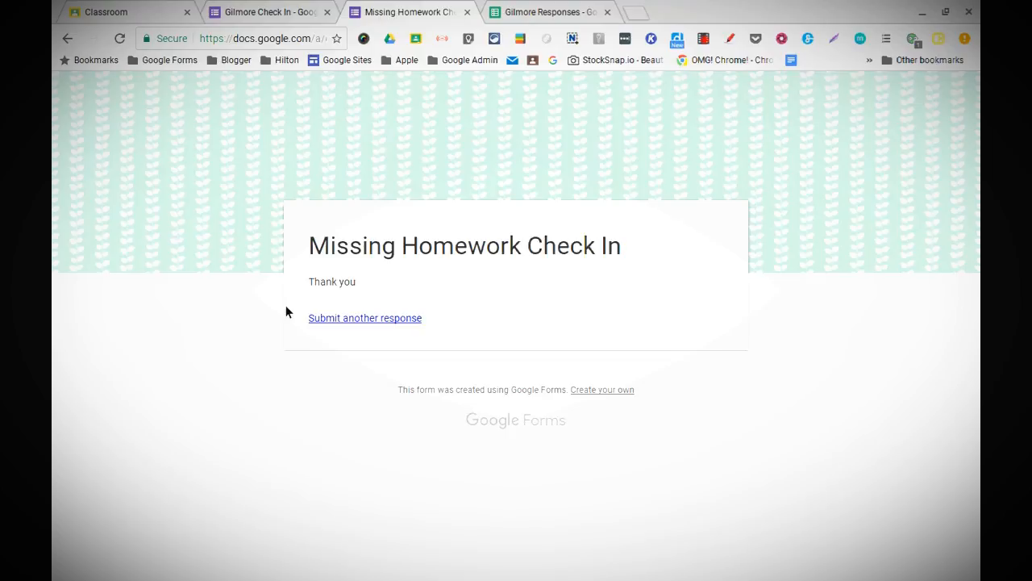
{"action": "left_click", "coordinate": [320, 322]}
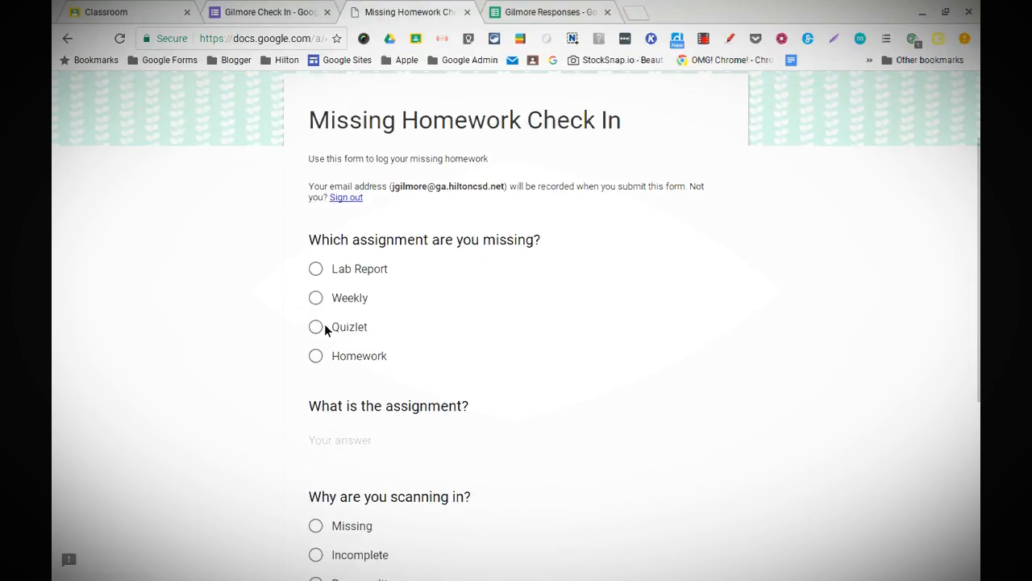
Step: Submit a Weekly response for 'Crash Course Video and Guiued Note', marked Incomplete, with reason 'I was only able to answer questions 1 and 2'
{"action": "left_click", "coordinate": [316, 300]}
{"action": "scroll", "coordinate": [316, 319], "scroll_direction": "down", "scroll_amount": 2}
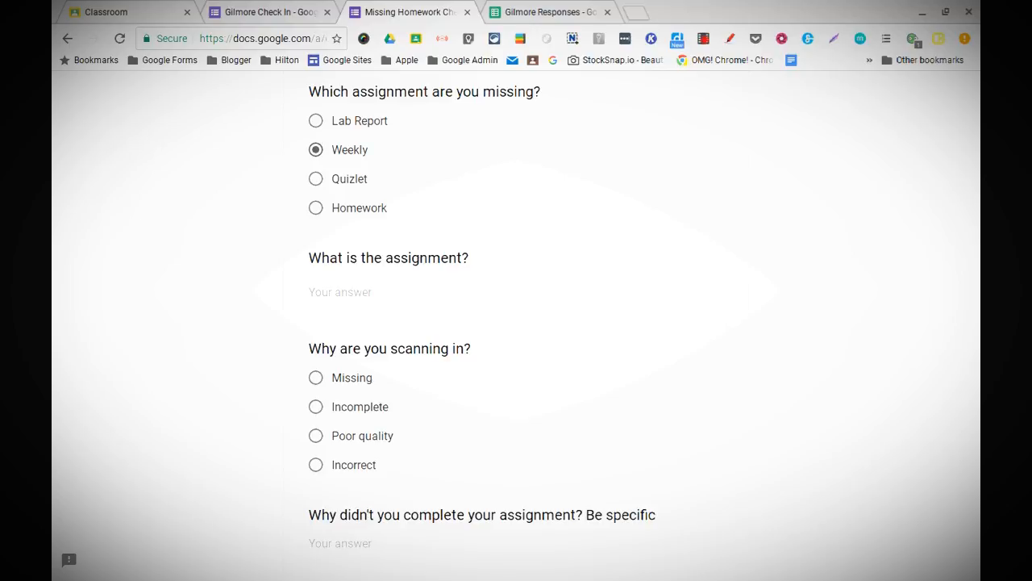
{"action": "left_click", "coordinate": [332, 293]}
{"action": "type", "text": "Crash Course Video and "}
{"action": "type", "text": "Guiu"}
{"action": "type", "text": "ed Notes"}
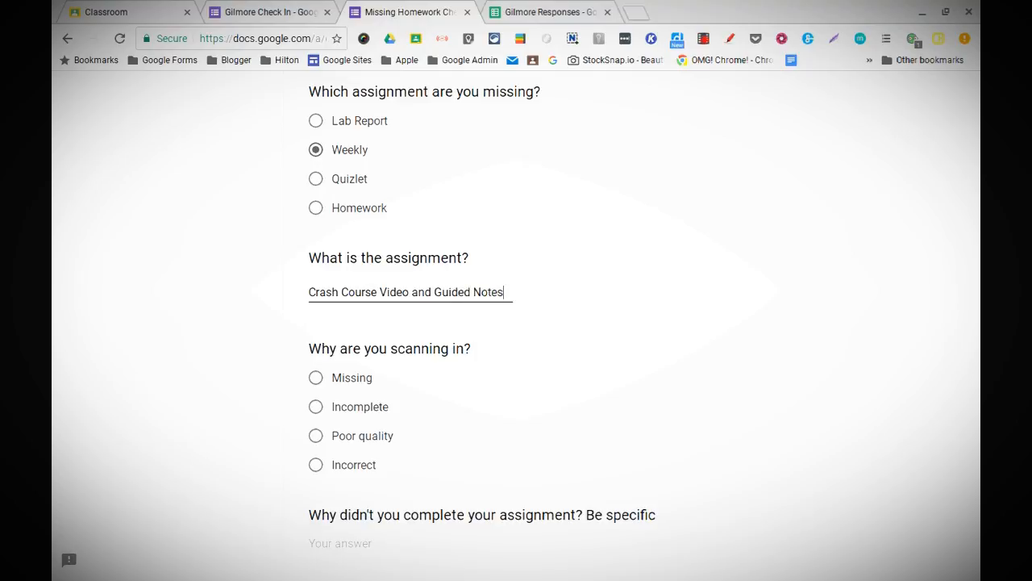
{"action": "scroll", "coordinate": [323, 359], "scroll_direction": "down", "scroll_amount": 2}
{"action": "left_click", "coordinate": [315, 352]}
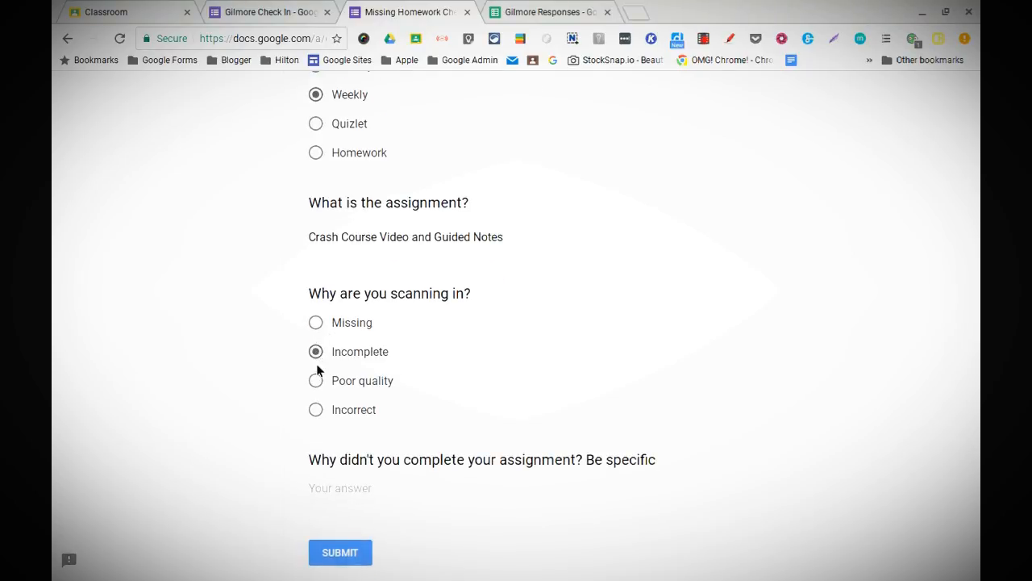
{"action": "scroll", "coordinate": [321, 371], "scroll_direction": "down", "scroll_amount": 2}
{"action": "left_click", "coordinate": [319, 395]}
{"action": "type", "text": "I was only able to answe"}
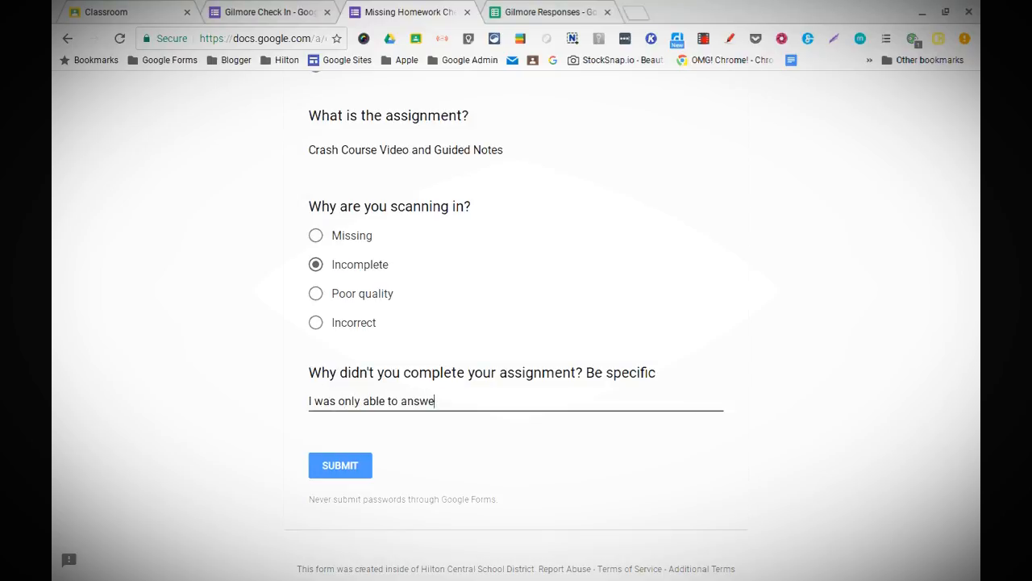
{"action": "type", "text": "r questions 1 and 2"}
{"action": "left_click", "coordinate": [337, 461]}
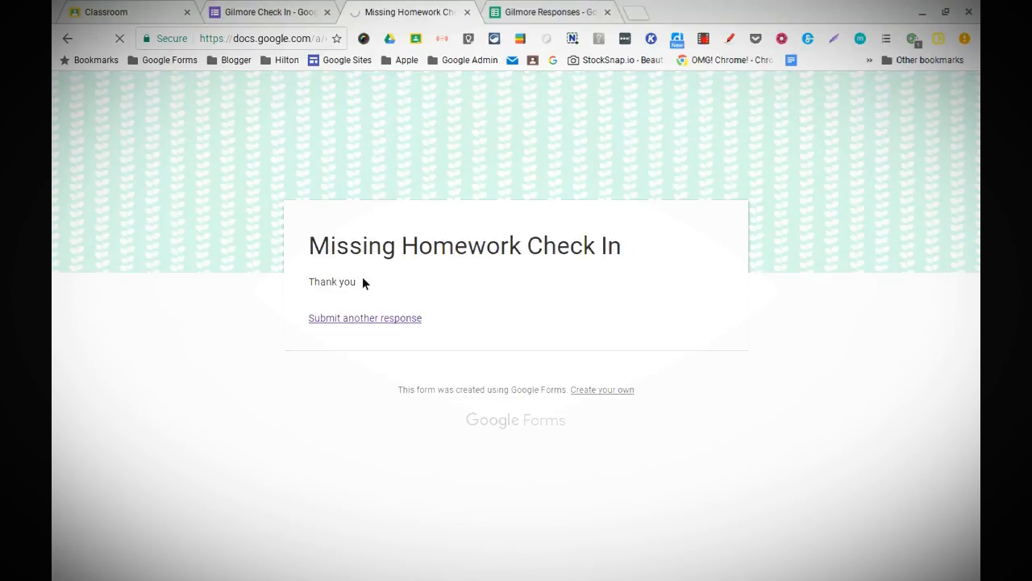
Step: Review the form's Thank you confirmation message in Settings > Presentation, closing without changes
{"action": "left_click_drag", "start_coordinate": [307, 298], "coordinate": [308, 277]}
{"action": "left_click", "coordinate": [229, 13]}
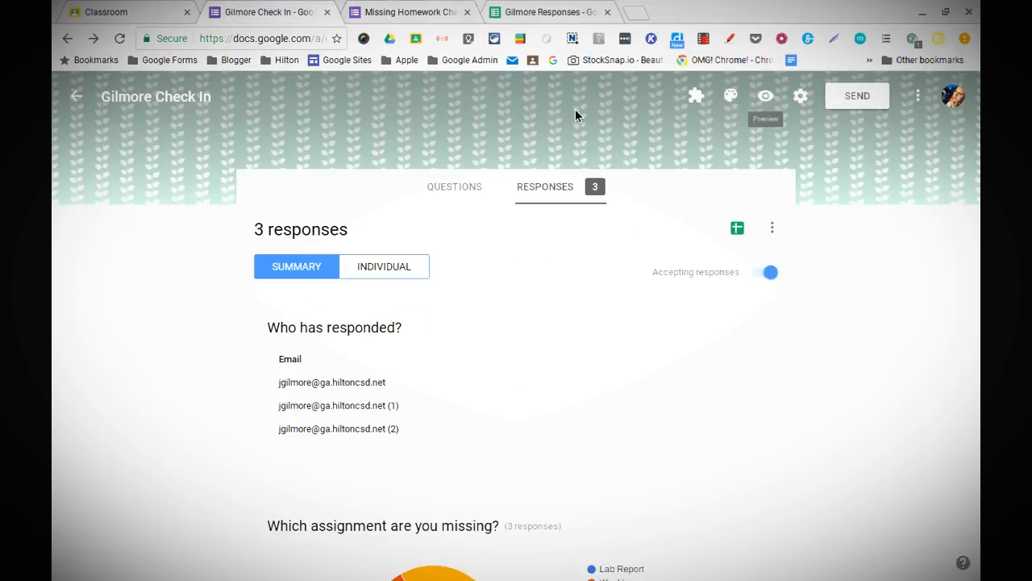
{"action": "left_click", "coordinate": [803, 100]}
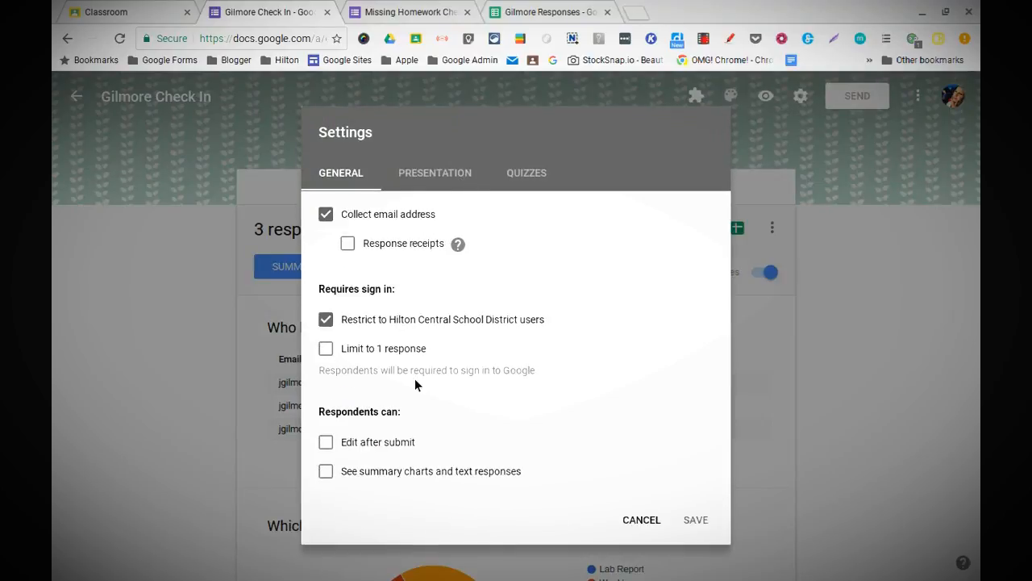
{"action": "left_click", "coordinate": [450, 180]}
{"action": "left_click_drag", "start_coordinate": [409, 362], "coordinate": [313, 356]}
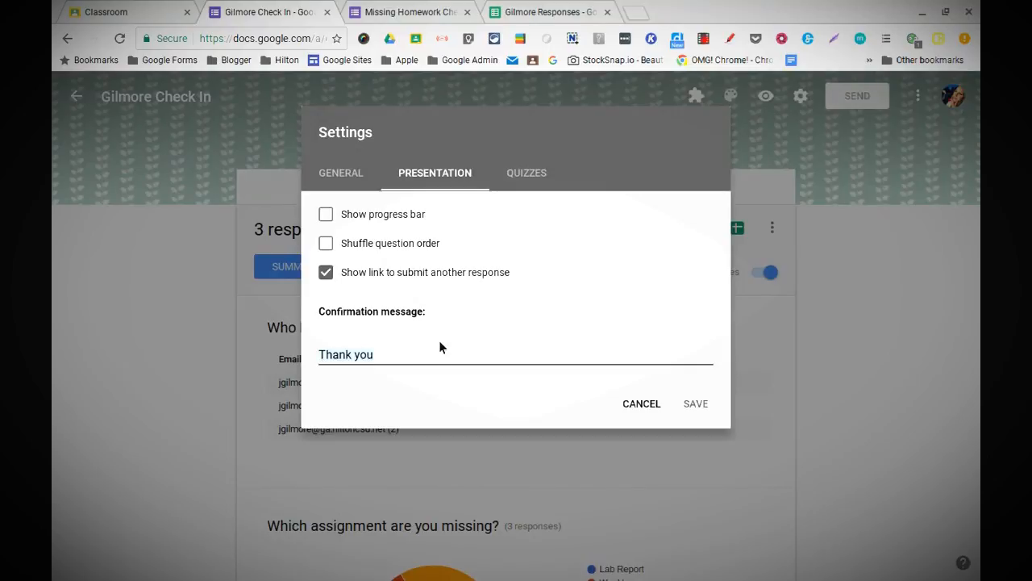
{"action": "left_click", "coordinate": [642, 404]}
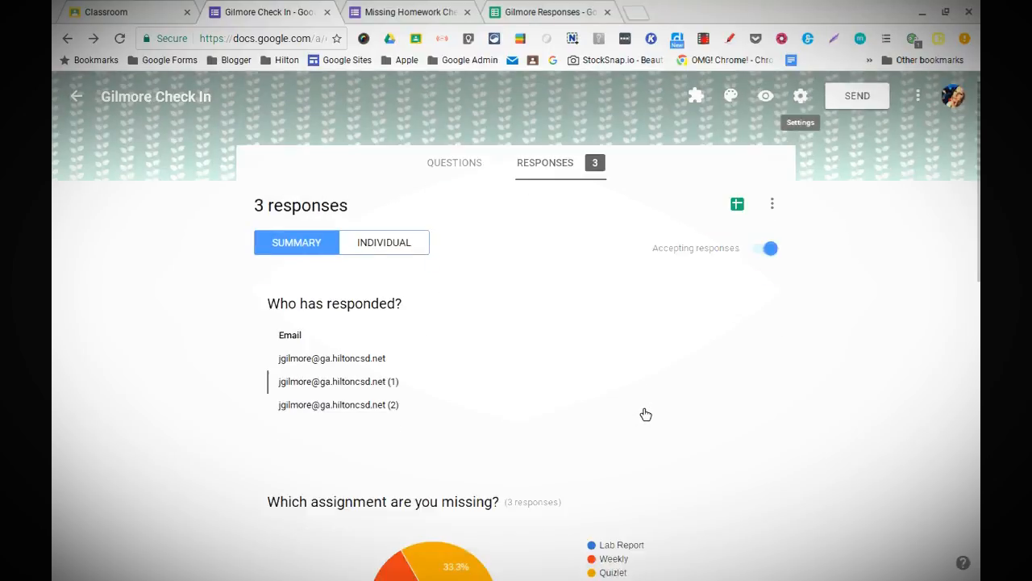
Step: Scroll the Responses summary: 3 responses, with Lab Report, Weekly and Quizlet at 33.3% each
{"action": "scroll", "coordinate": [646, 414], "scroll_direction": "down", "scroll_amount": 2}
{"action": "scroll", "coordinate": [575, 213], "scroll_direction": "up", "scroll_amount": 3}
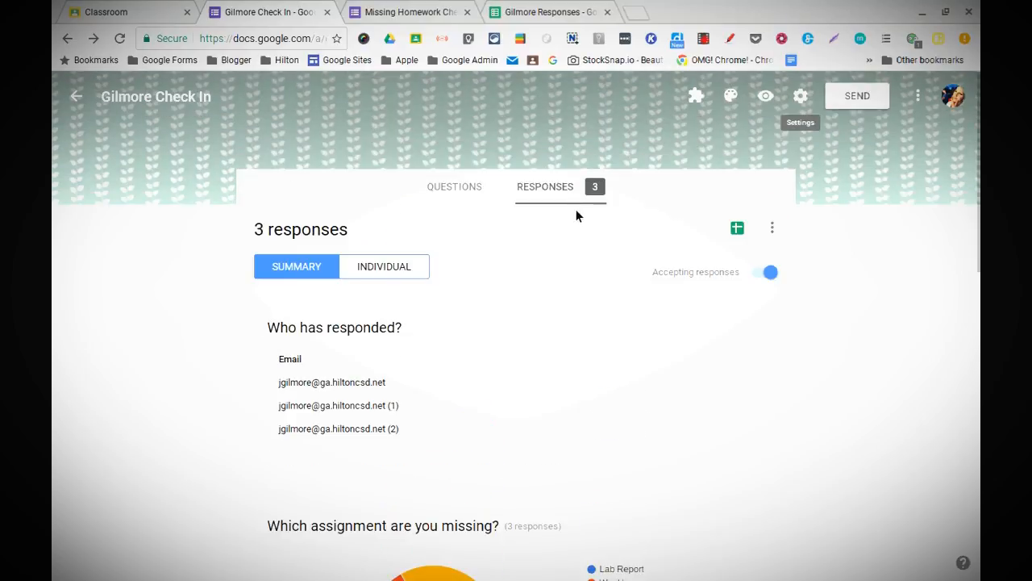
{"action": "scroll", "coordinate": [582, 224], "scroll_direction": "down", "scroll_amount": 7}
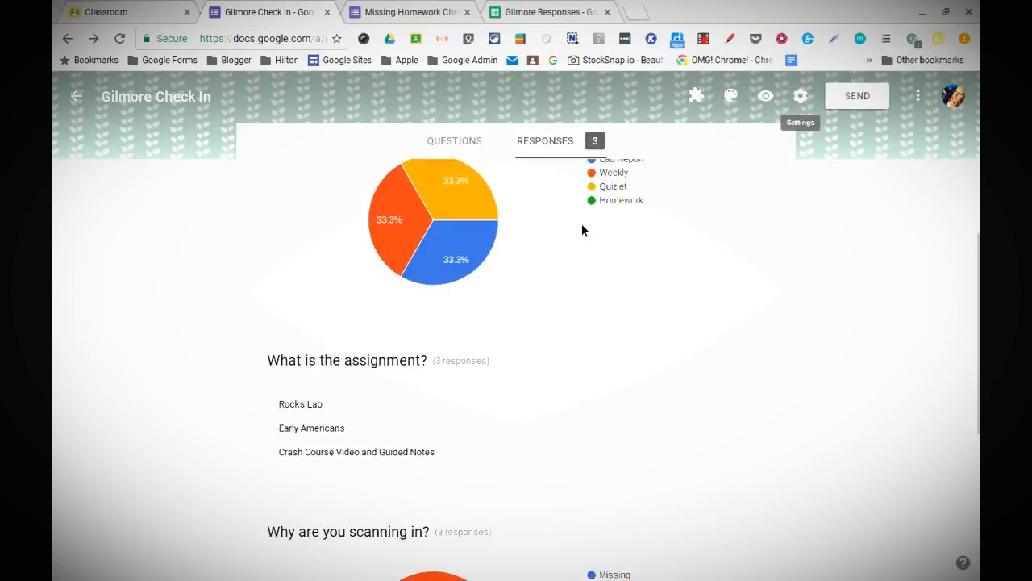
{"action": "scroll", "coordinate": [582, 226], "scroll_direction": "down", "scroll_amount": 2}
{"action": "scroll", "coordinate": [583, 226], "scroll_direction": "up", "scroll_amount": 3}
{"action": "scroll", "coordinate": [582, 226], "scroll_direction": "down", "scroll_amount": 1}
{"action": "scroll", "coordinate": [581, 226], "scroll_direction": "up", "scroll_amount": 4}
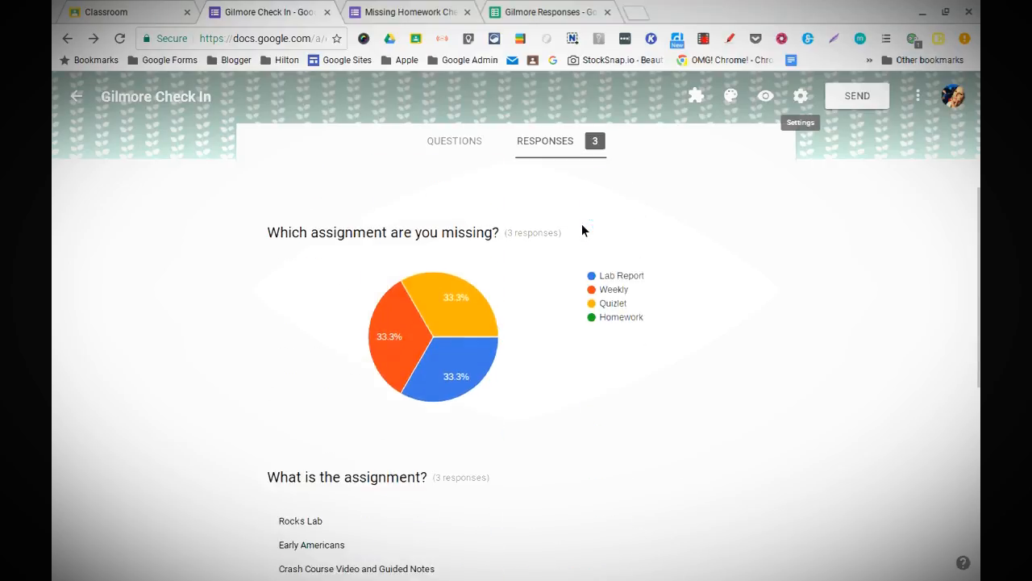
{"action": "mouse_move", "coordinate": [437, 393]}
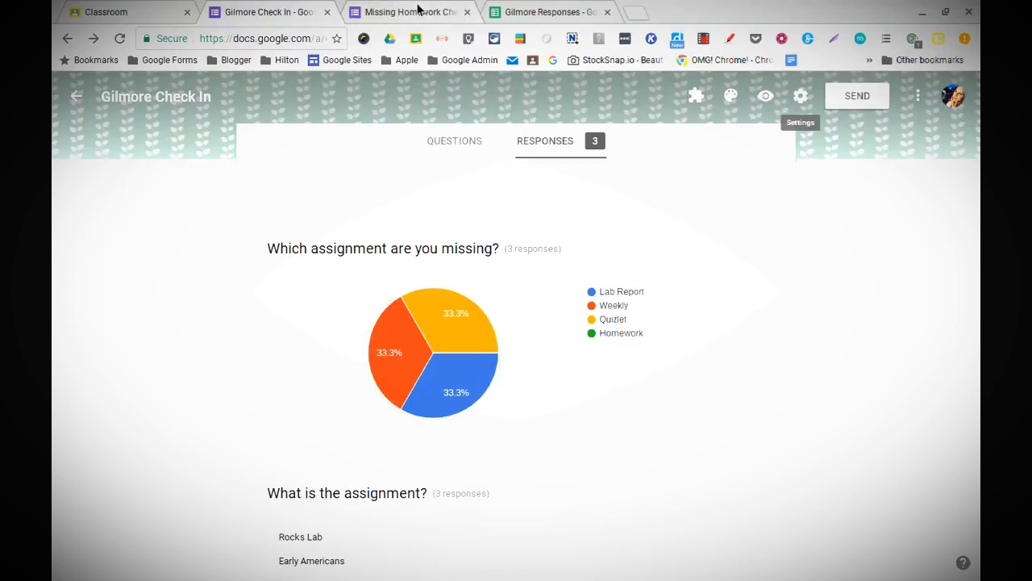
Step: Confirm that row 4's Email to Parents - Send Status on Form Responses 2 logs an email sent 1/16/2017 18:03:56
{"action": "left_click", "coordinate": [520, 11]}
{"action": "scroll", "coordinate": [216, 293], "scroll_direction": "right", "scroll_amount": 5}
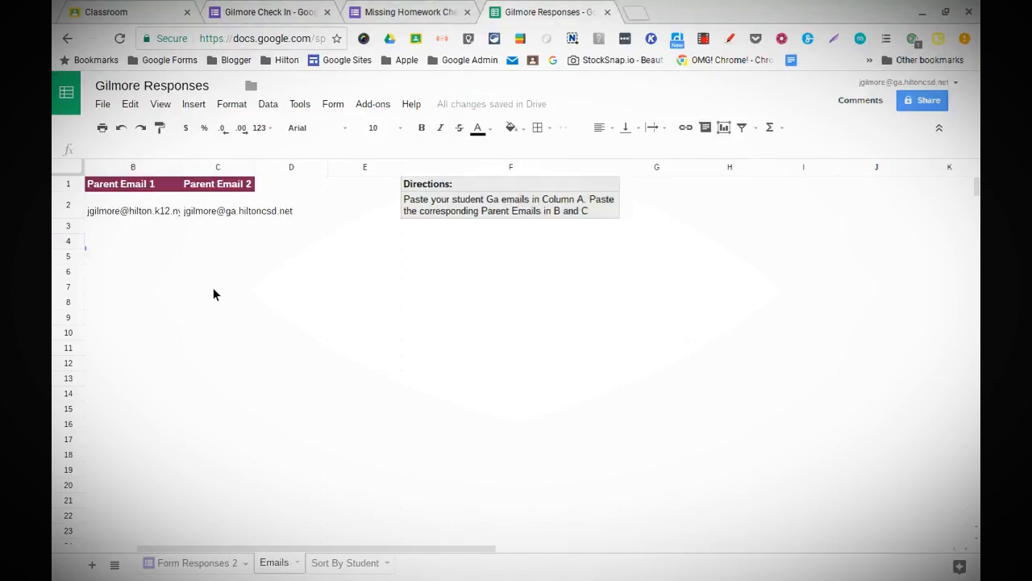
{"action": "scroll", "coordinate": [216, 292], "scroll_direction": "left", "scroll_amount": 5}
{"action": "mouse_move", "coordinate": [218, 579]}
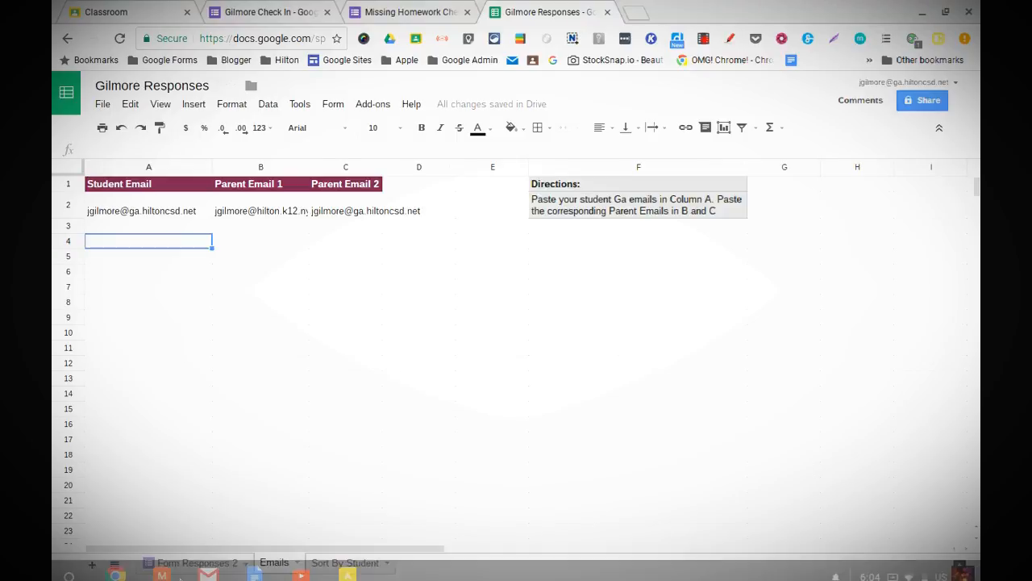
{"action": "left_click", "coordinate": [176, 564]}
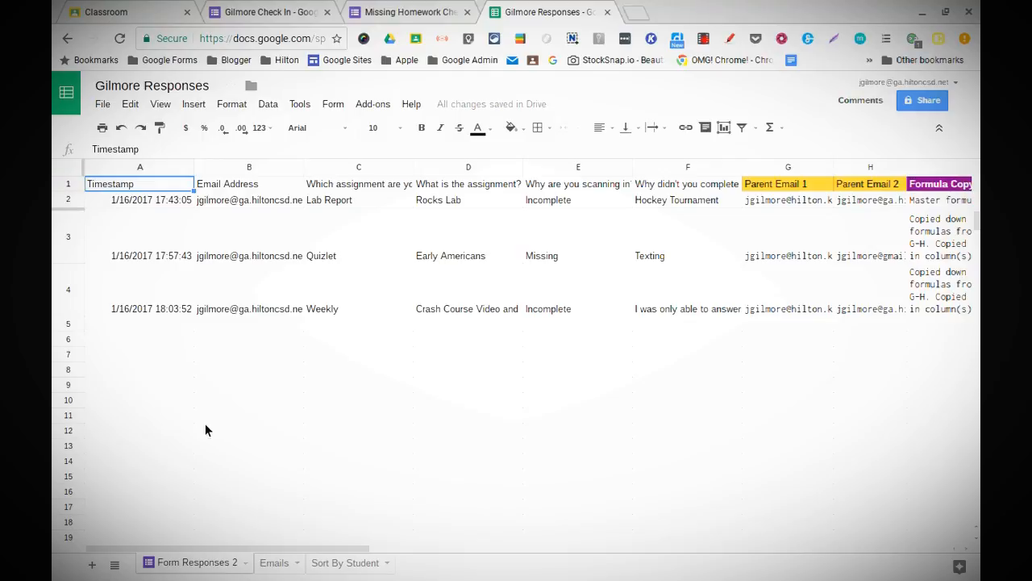
{"action": "left_click", "coordinate": [253, 311]}
{"action": "key", "text": "Right"}
{"action": "key", "text": "Right"}
{"action": "key", "text": "Right"}
{"action": "key", "text": "Right"}
{"action": "key", "text": "Right"}
{"action": "key", "text": "Right"}
{"action": "key", "text": "Right"}
{"action": "key", "text": "Right"}
{"action": "key", "text": "Right"}
{"action": "key", "text": "Right"}
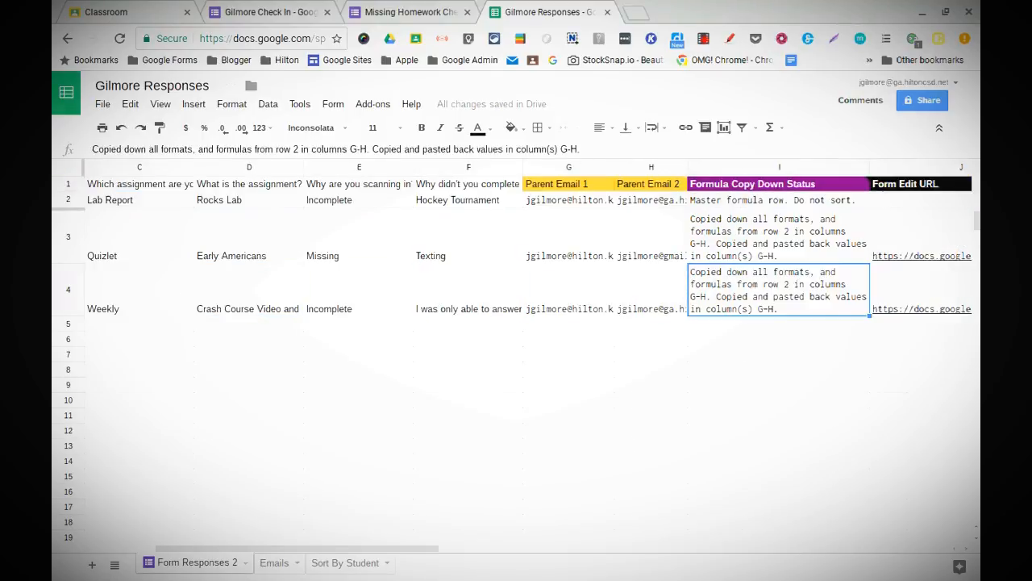
{"action": "key", "text": "Left"}
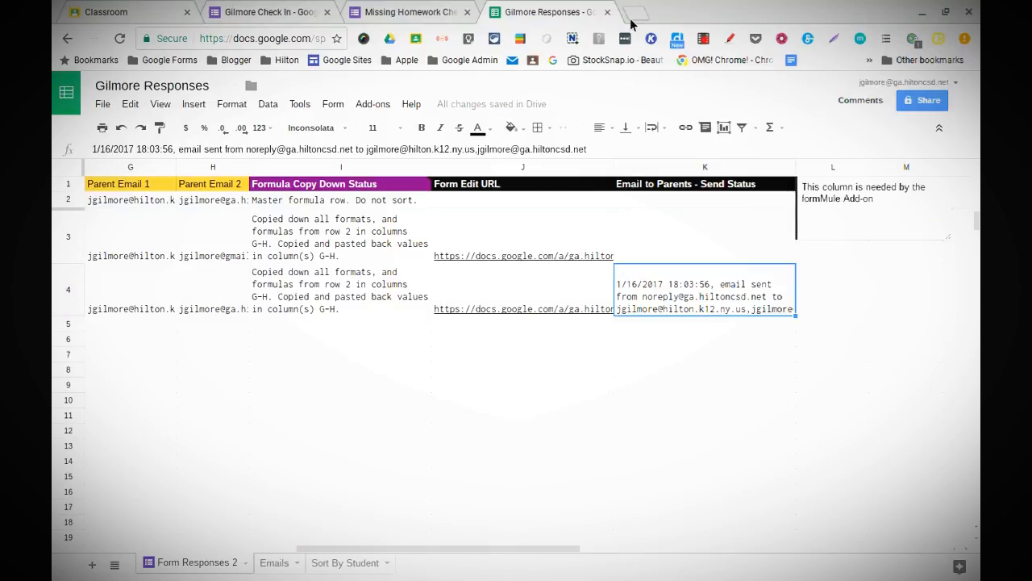
Step: Open the Missing Homework Submitted notification email in Gmail to confirm it arrived
{"action": "left_click", "coordinate": [211, 566]}
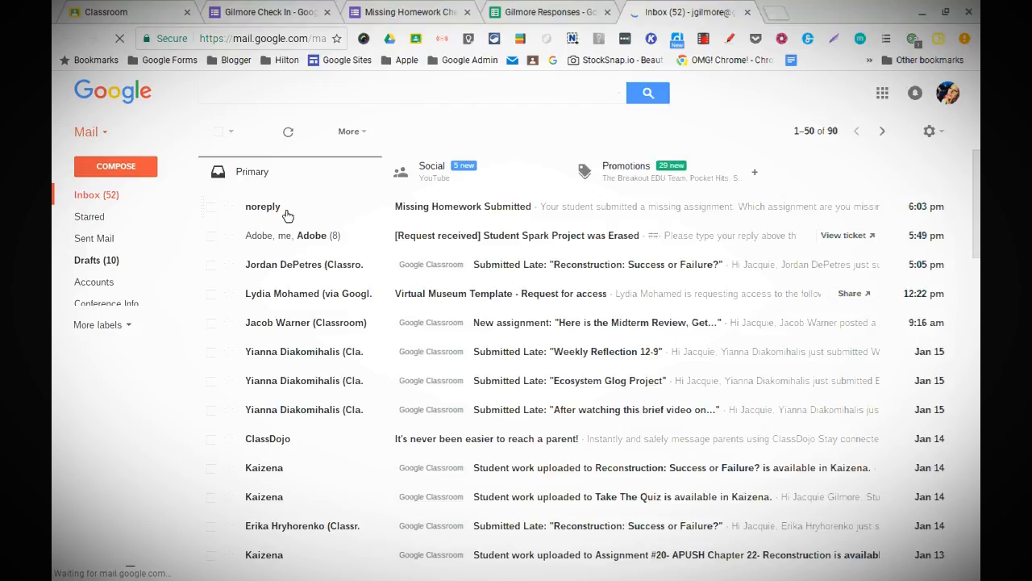
{"action": "left_click", "coordinate": [495, 212]}
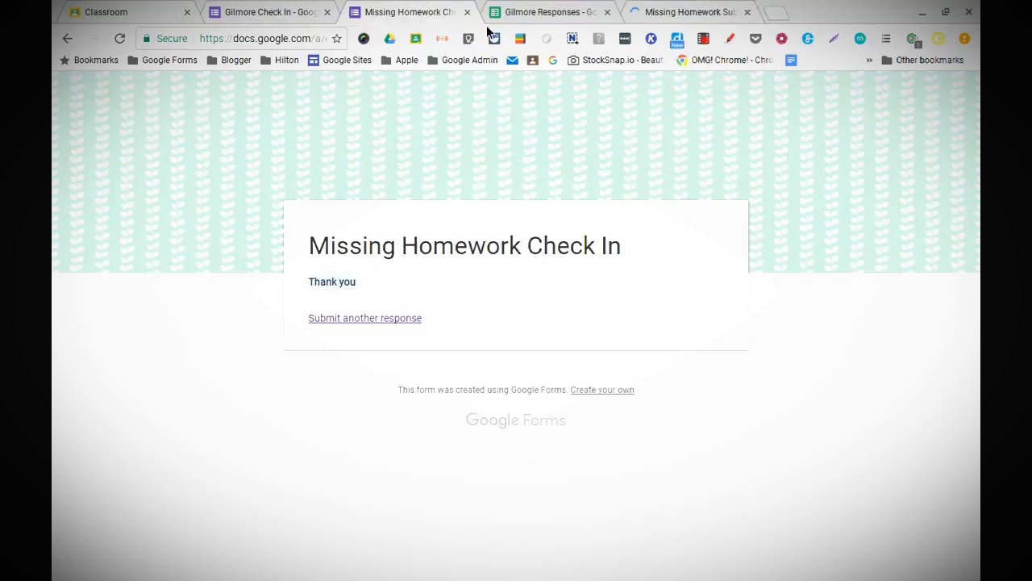
{"action": "left_click", "coordinate": [548, 12]}
Step: Go to the Sort By Student sheet, read A2's invalid-input warning, and bring up A2's context menu
{"action": "scroll", "coordinate": [320, 434], "scroll_direction": "left", "scroll_amount": 10}
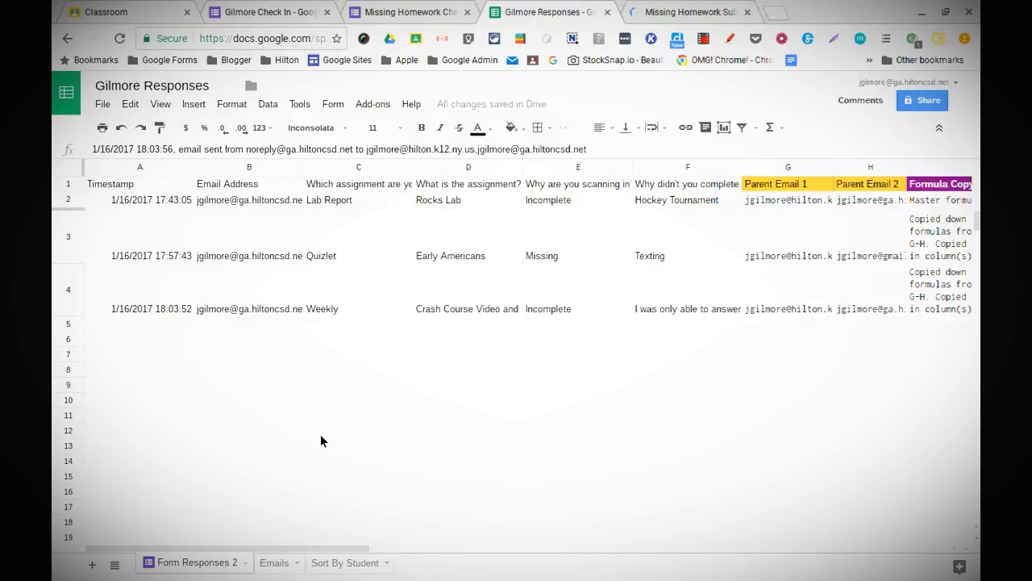
{"action": "scroll", "coordinate": [331, 471], "scroll_direction": "right", "scroll_amount": 3}
{"action": "scroll", "coordinate": [339, 471], "scroll_direction": "right", "scroll_amount": 2}
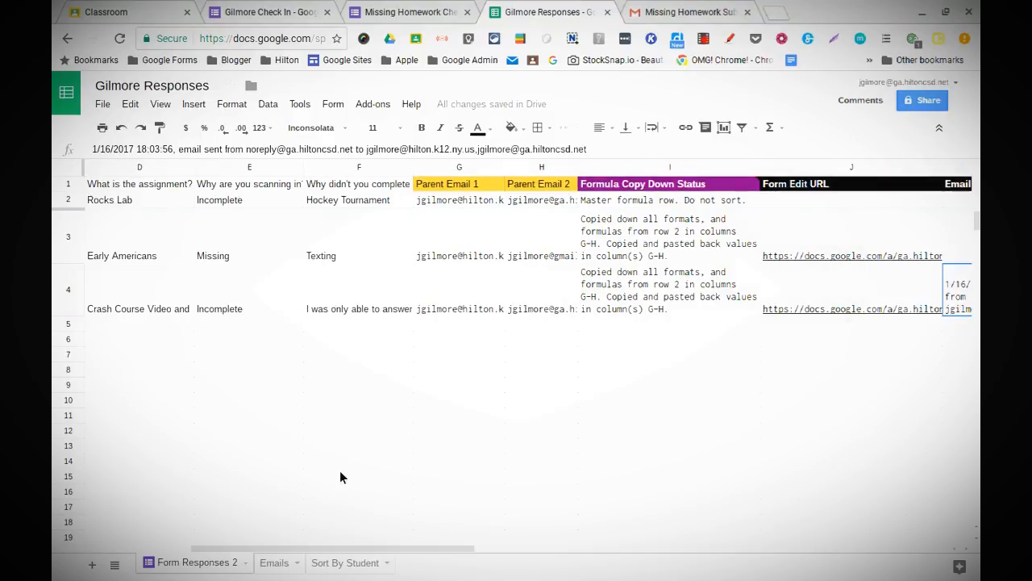
{"action": "left_click", "coordinate": [345, 563]}
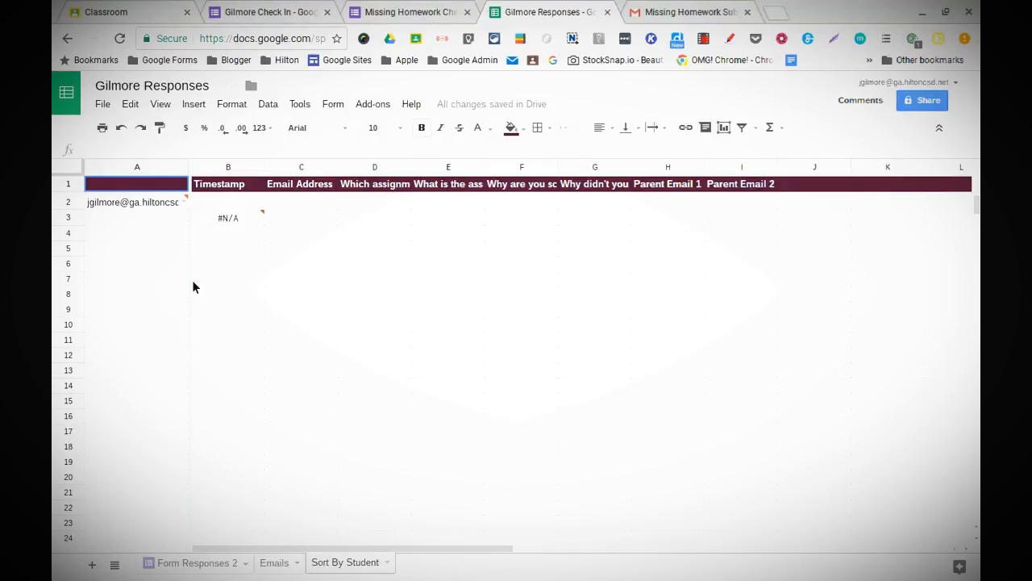
{"action": "mouse_move", "coordinate": [158, 203]}
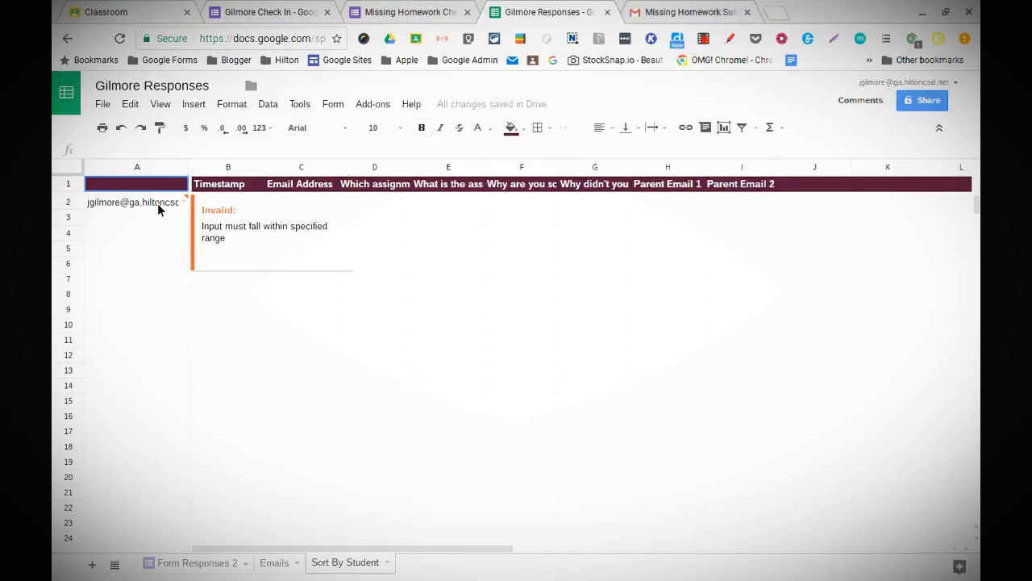
{"action": "left_click", "coordinate": [311, 356]}
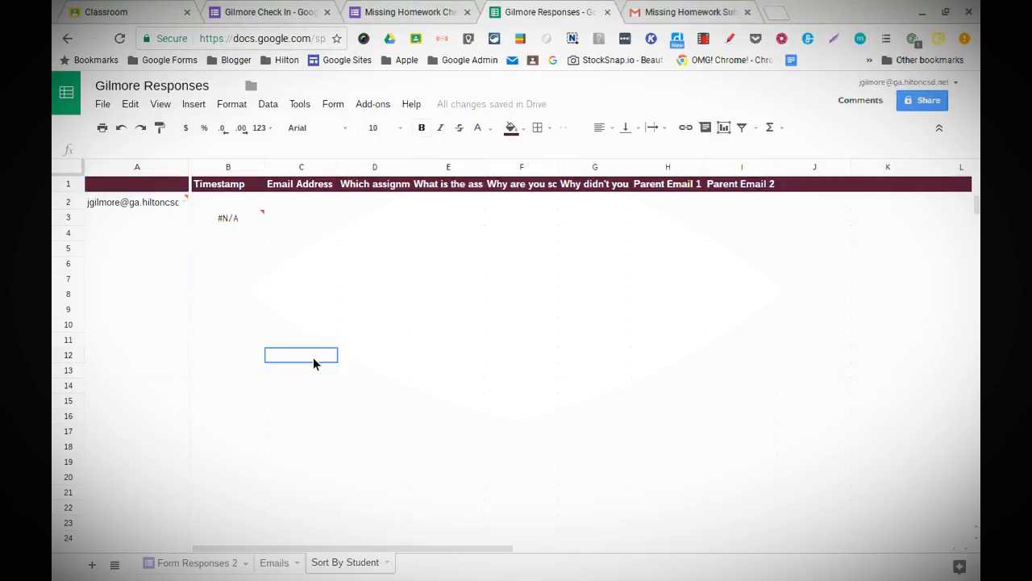
{"action": "right_click", "coordinate": [112, 208]}
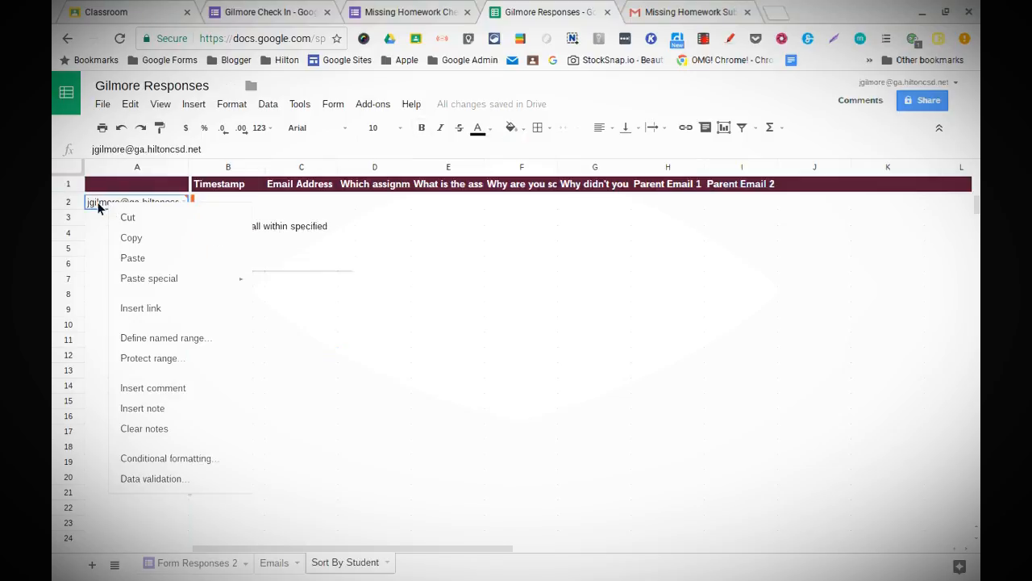
Step: Change A2's data validation list range to 'Form Responses 2'!$B:$B, save, and pick a student email
{"action": "left_click", "coordinate": [158, 484]}
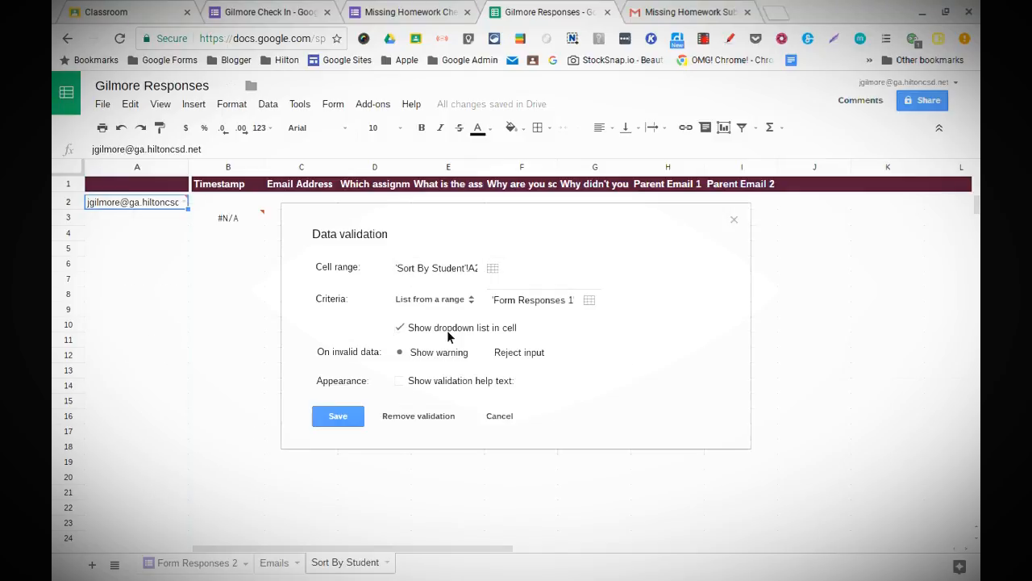
{"action": "left_click", "coordinate": [580, 301]}
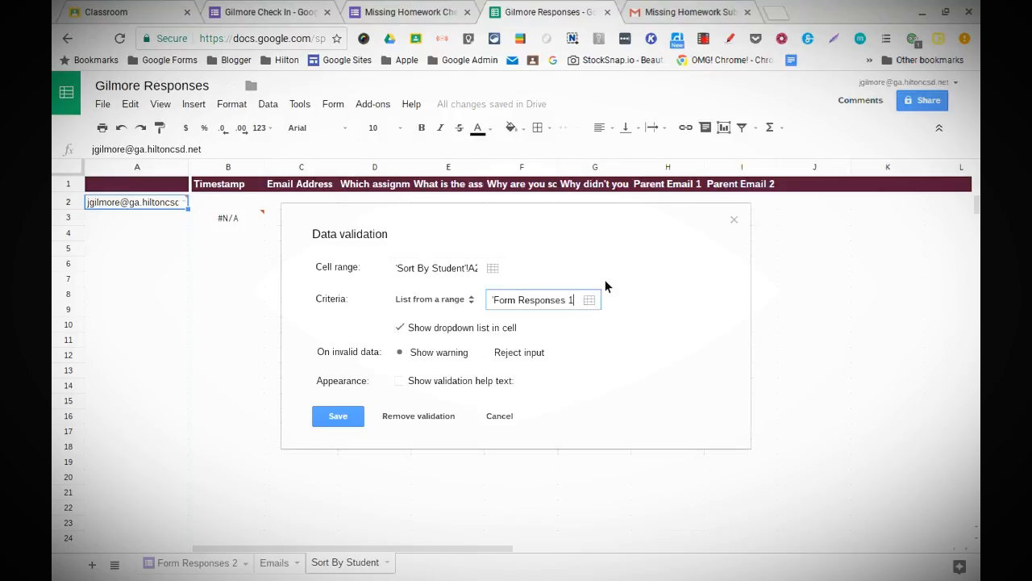
{"action": "key", "text": "BackSpace"}
{"action": "left_click", "coordinate": [594, 302]}
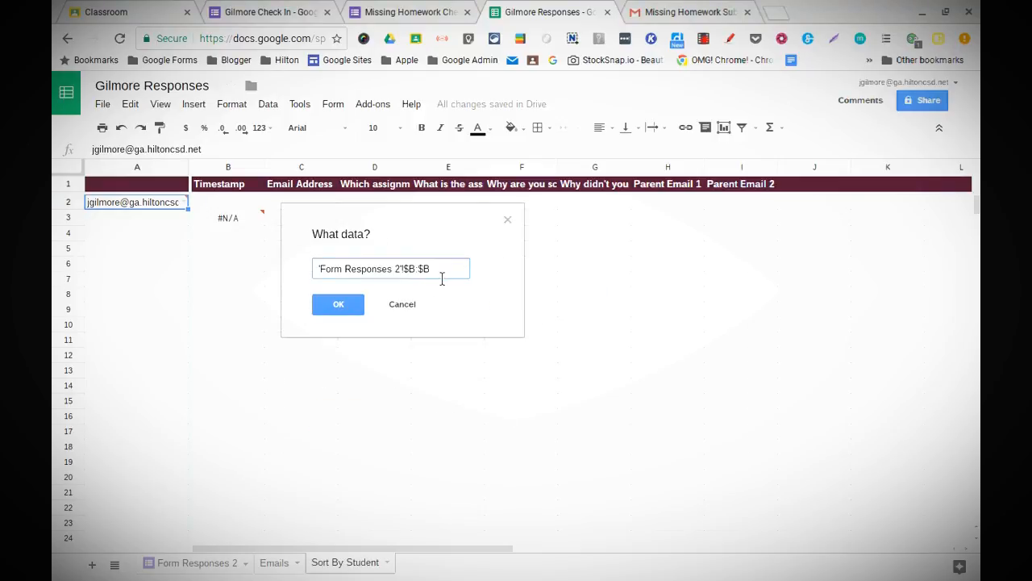
{"action": "left_click", "coordinate": [349, 307]}
{"action": "key", "text": "Return"}
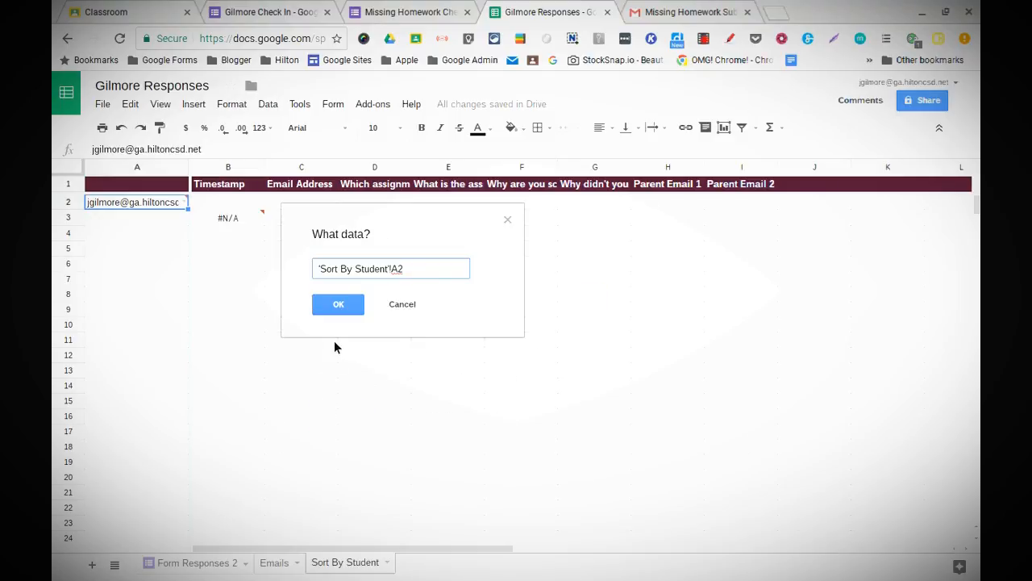
{"action": "left_click", "coordinate": [393, 305]}
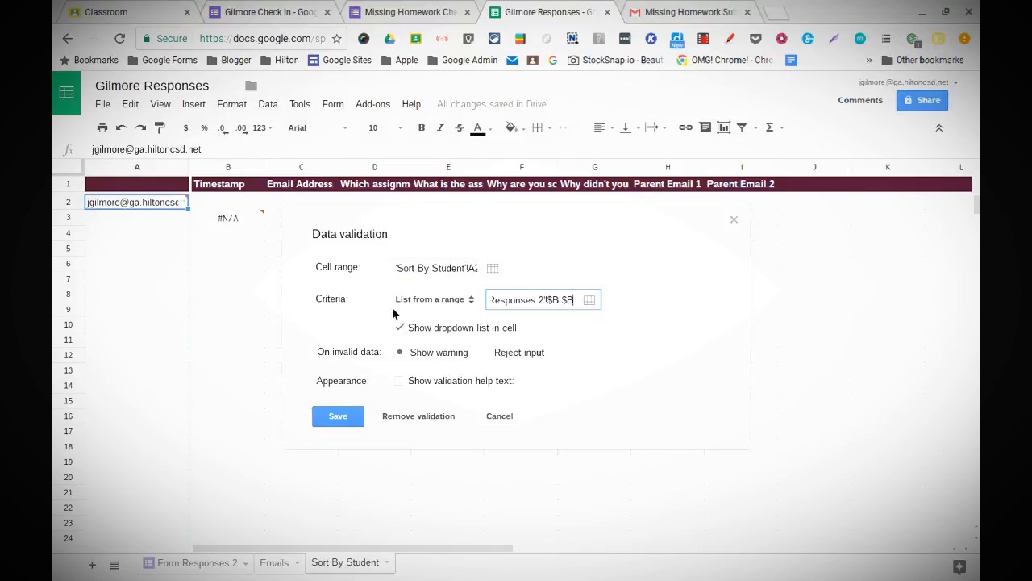
{"action": "left_click", "coordinate": [326, 413]}
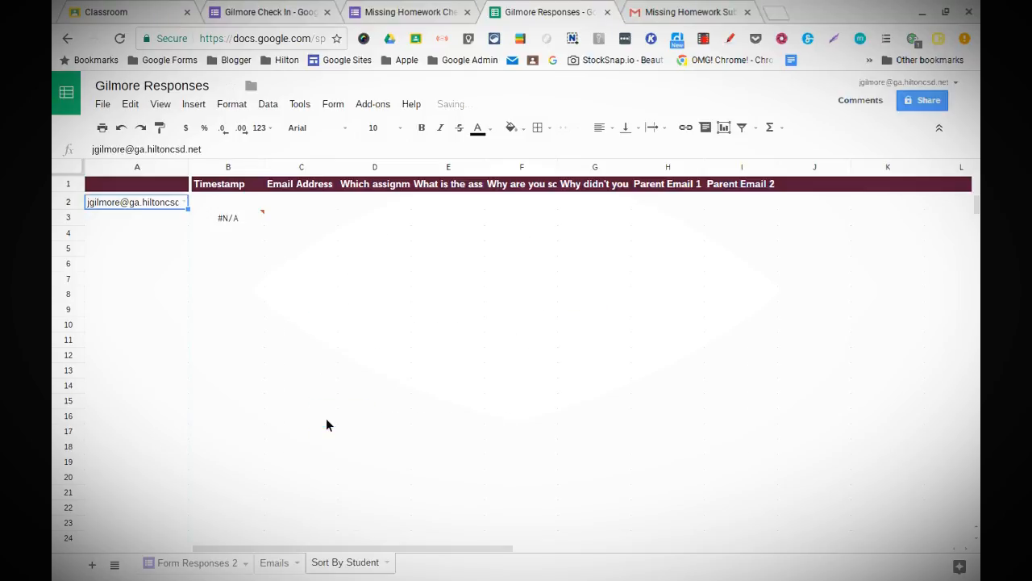
{"action": "left_click", "coordinate": [185, 204]}
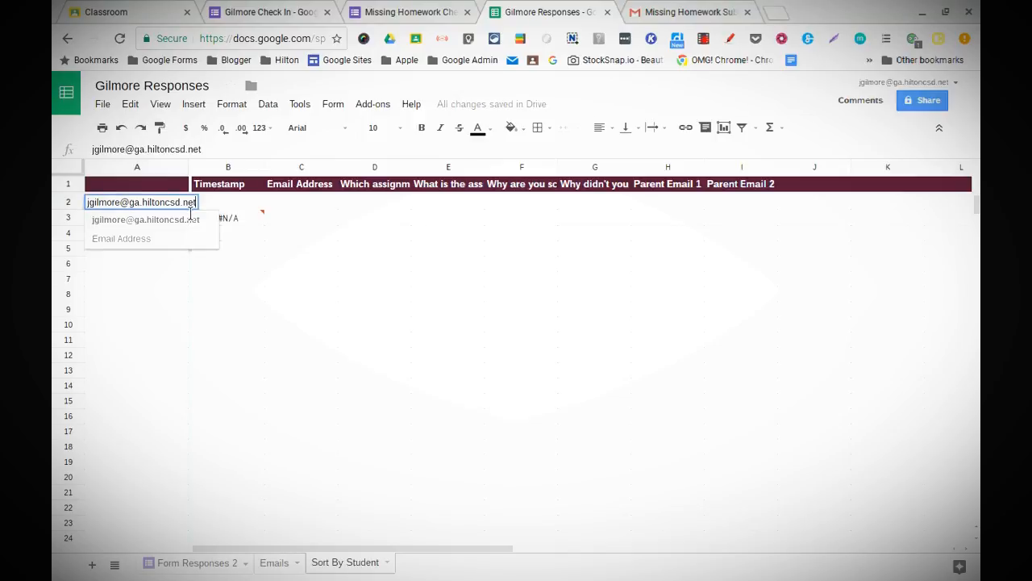
{"action": "left_click", "coordinate": [186, 220]}
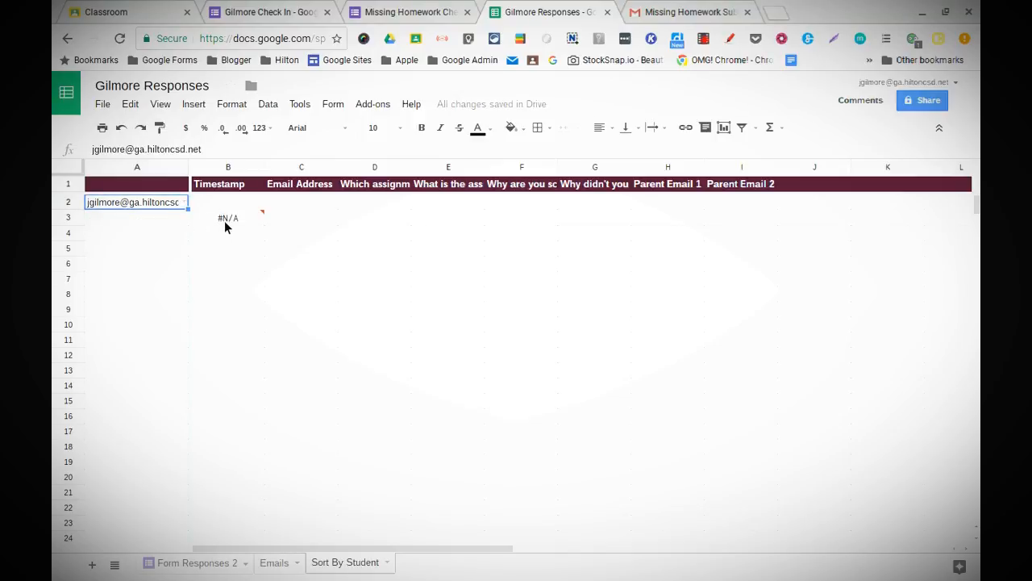
Step: Change both 'Form Responses 1' references in B3's FILTER formula to 'Form Responses 2'
{"action": "left_click", "coordinate": [224, 221]}
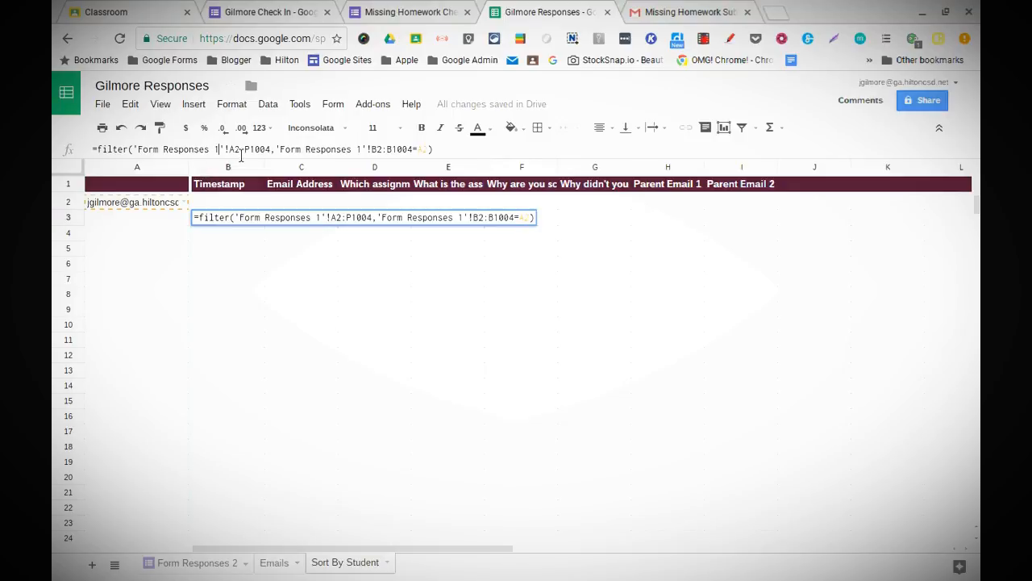
{"action": "key", "text": "BackSpace"}
{"action": "type", "text": "2"}
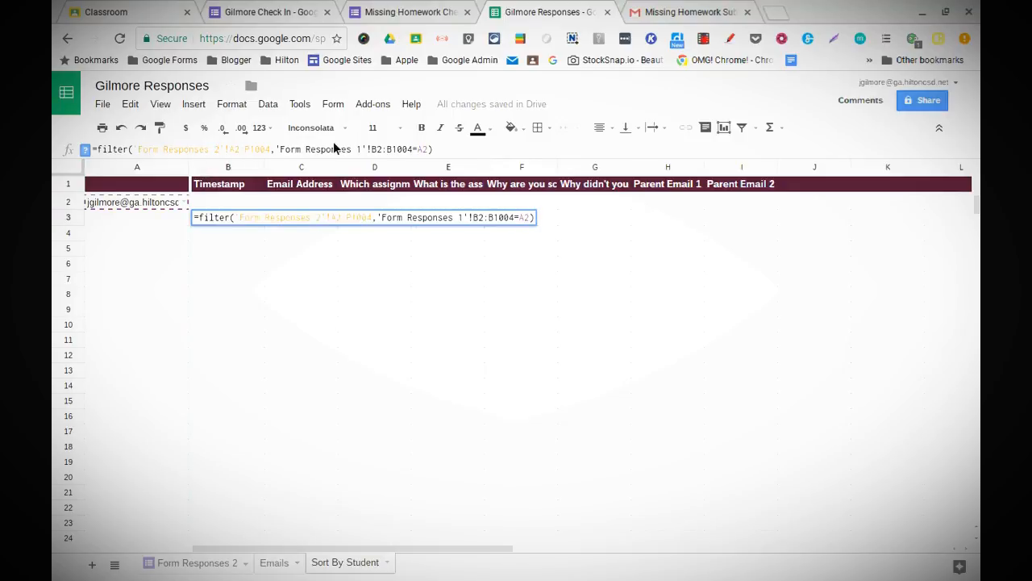
{"action": "left_click", "coordinate": [362, 149]}
{"action": "key", "text": "BackSpace"}
{"action": "type", "text": "2"}
{"action": "left_click", "coordinate": [486, 151]}
{"action": "key", "text": "Return"}
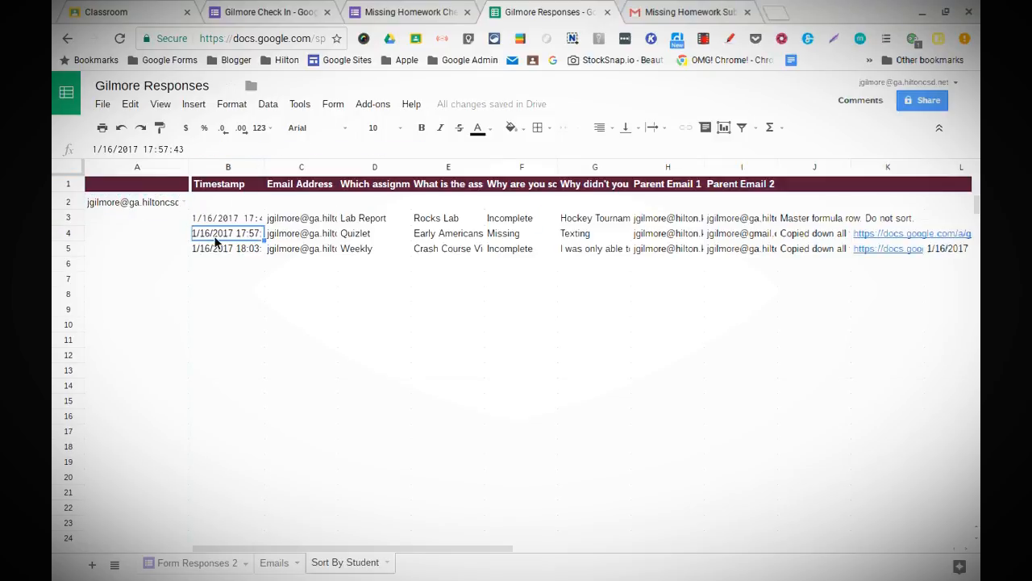
Step: Reselect the student's email in A2 so their three responses fill rows 3–5
{"action": "left_click", "coordinate": [184, 202]}
{"action": "left_click", "coordinate": [177, 219]}
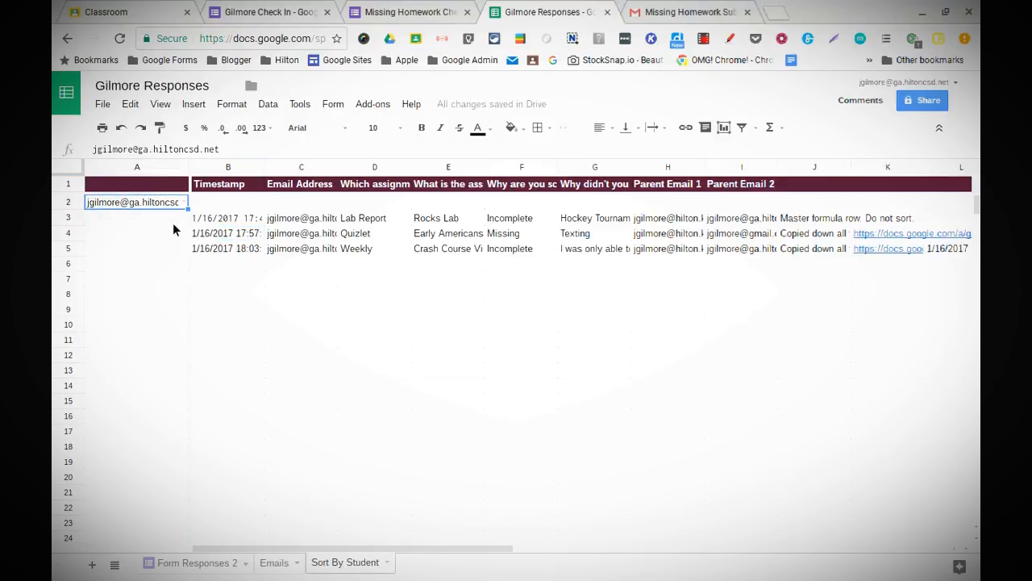
{"action": "left_click", "coordinate": [184, 202]}
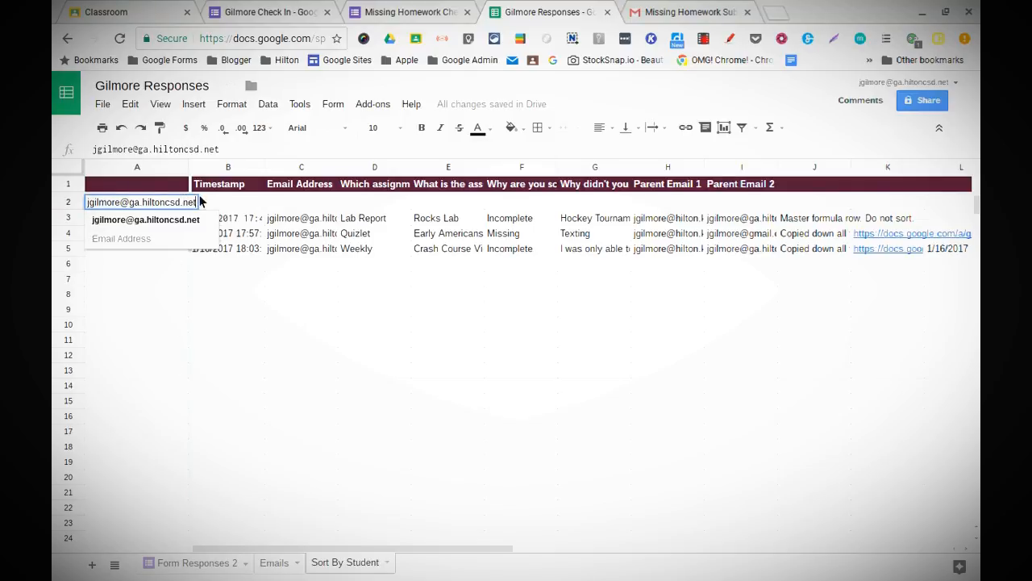
{"action": "left_click", "coordinate": [228, 339]}
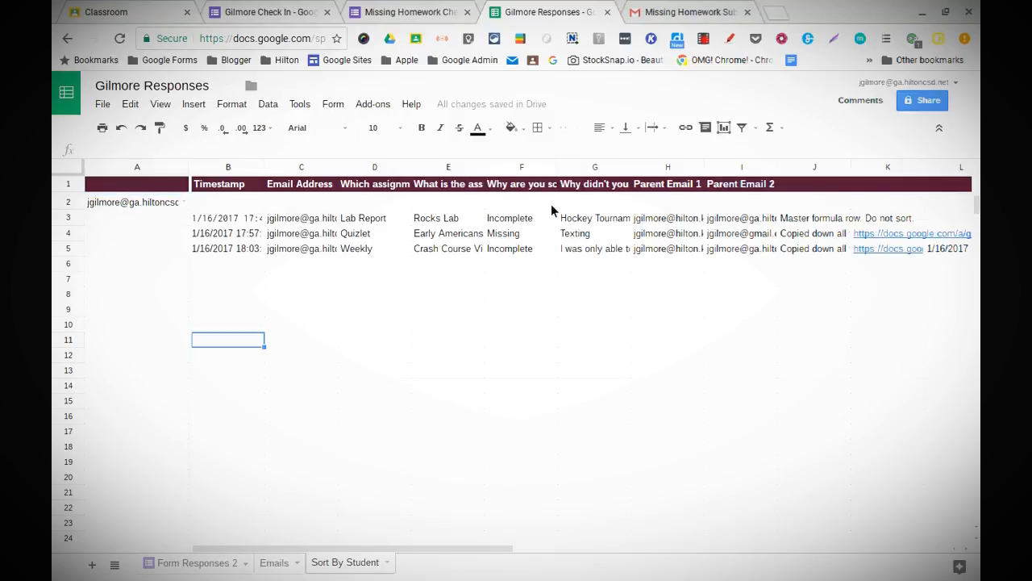
Step: Scroll across Sort By Student, then return to Form Responses 2 and scroll through its response columns
{"action": "scroll", "coordinate": [555, 214], "scroll_direction": "right", "scroll_amount": 6}
{"action": "scroll", "coordinate": [555, 215], "scroll_direction": "left", "scroll_amount": 6}
{"action": "mouse_move", "coordinate": [209, 576]}
{"action": "left_click", "coordinate": [201, 568]}
{"action": "scroll", "coordinate": [613, 213], "scroll_direction": "left", "scroll_amount": 2}
{"action": "scroll", "coordinate": [610, 214], "scroll_direction": "right", "scroll_amount": 2}
{"action": "scroll", "coordinate": [609, 213], "scroll_direction": "right", "scroll_amount": 2}
{"action": "scroll", "coordinate": [609, 214], "scroll_direction": "left", "scroll_amount": 6}
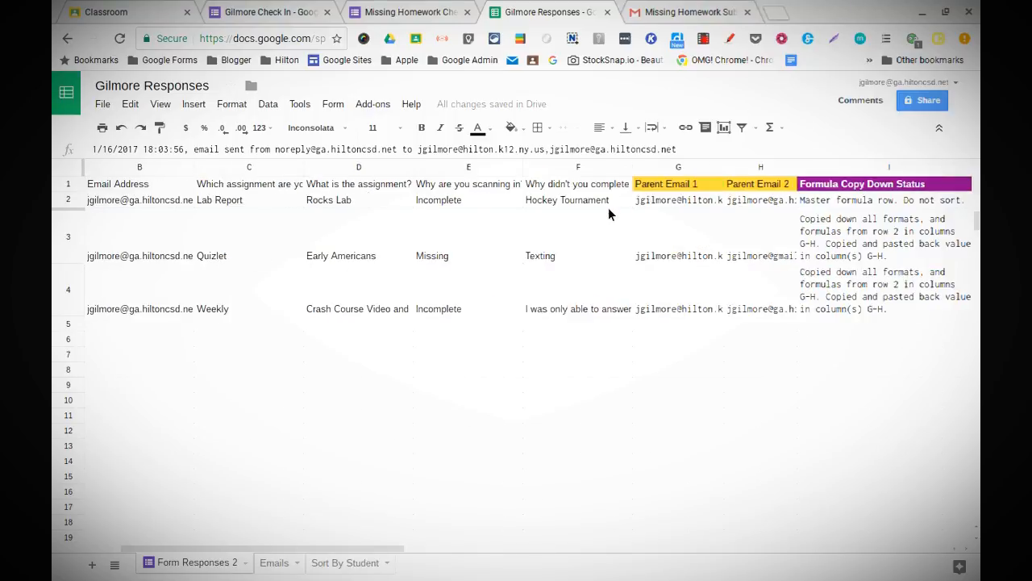
{"action": "scroll", "coordinate": [609, 213], "scroll_direction": "right", "scroll_amount": 7}
{"action": "scroll", "coordinate": [609, 213], "scroll_direction": "left", "scroll_amount": 7}
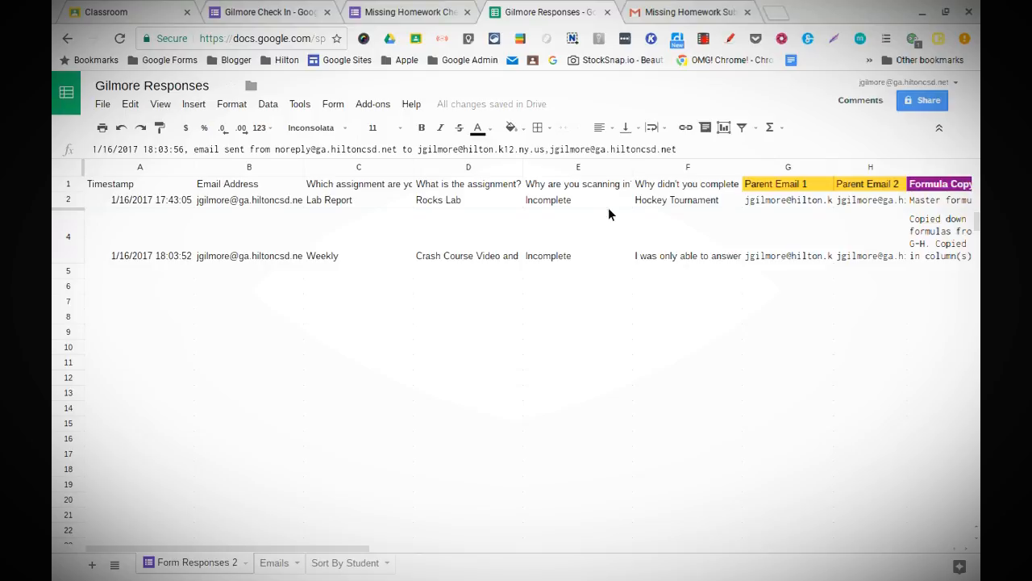